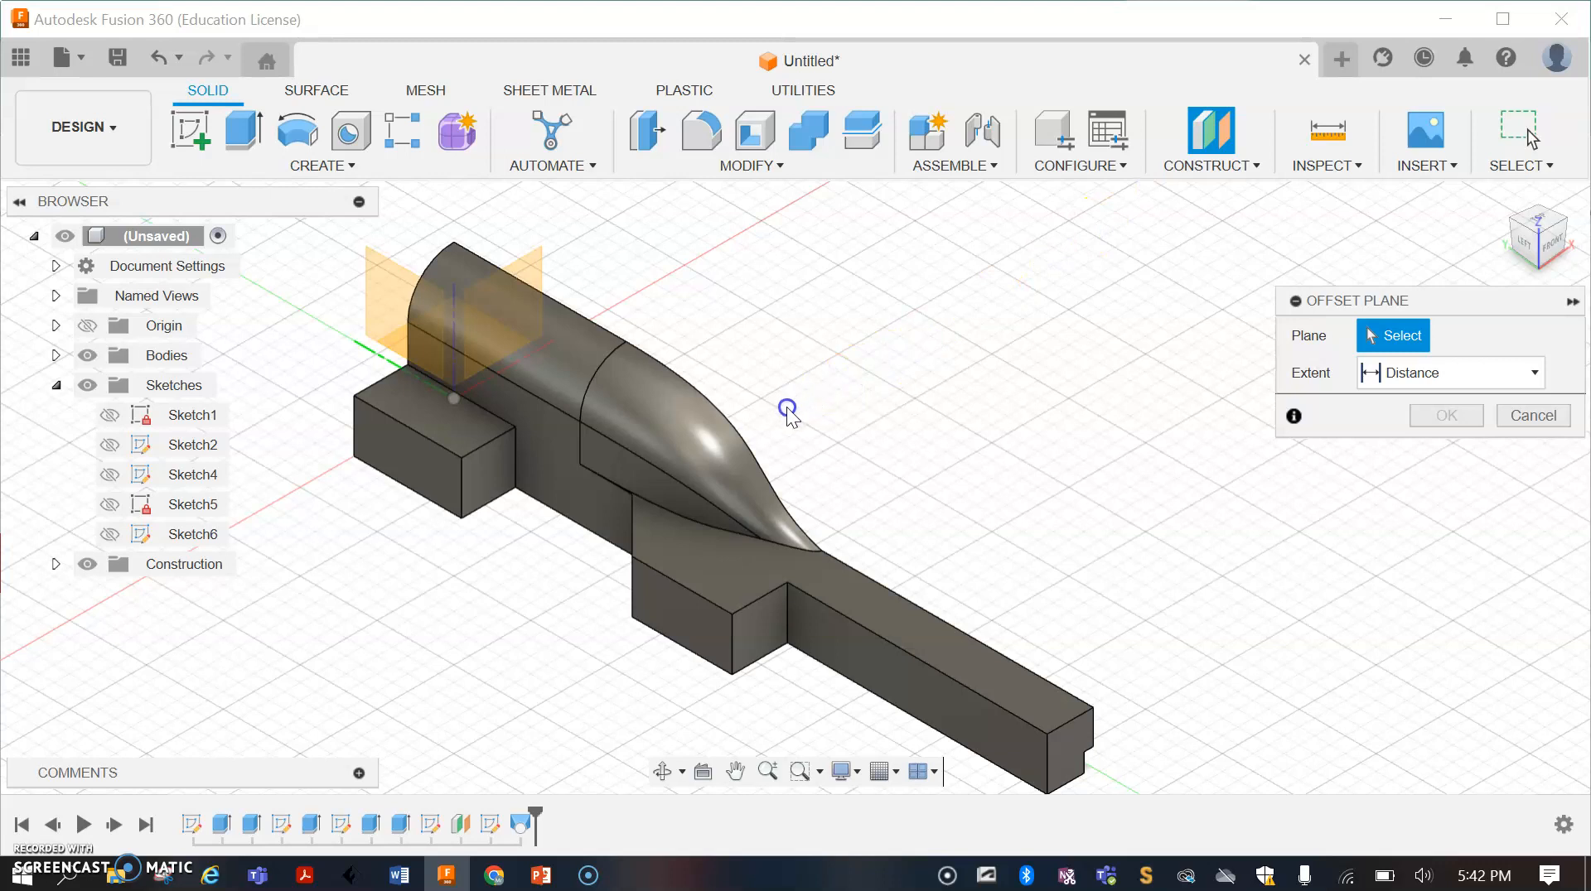
Step: Create a construction plane offset -32 mm from the half car body's long flat side face, out to the protruding side blocks
left_click(744, 449)
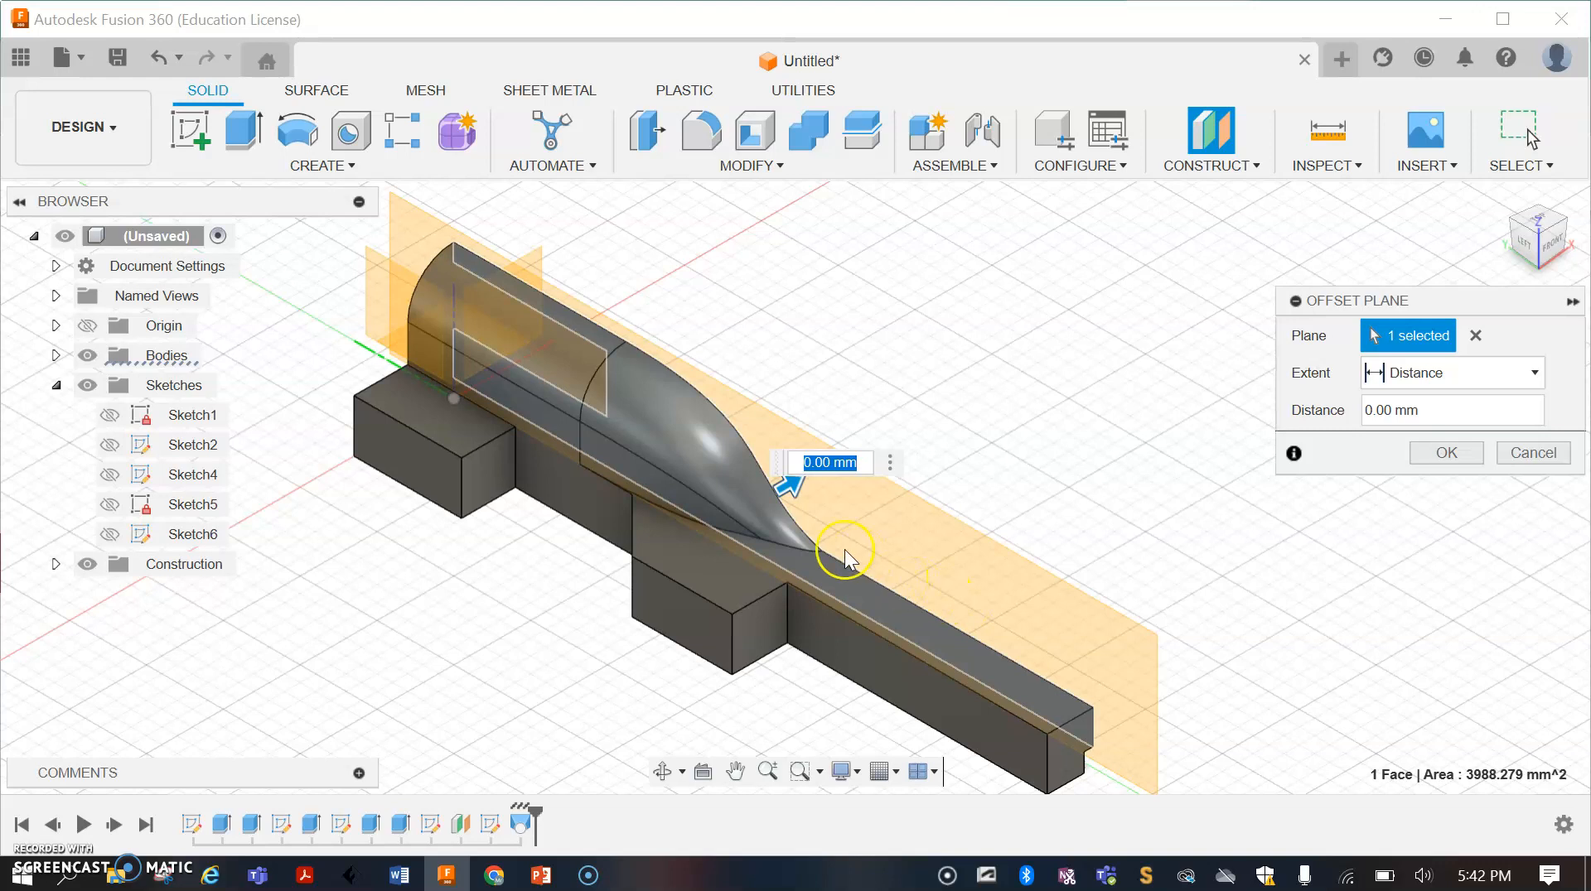
left_click_drag(791, 488, 642, 570)
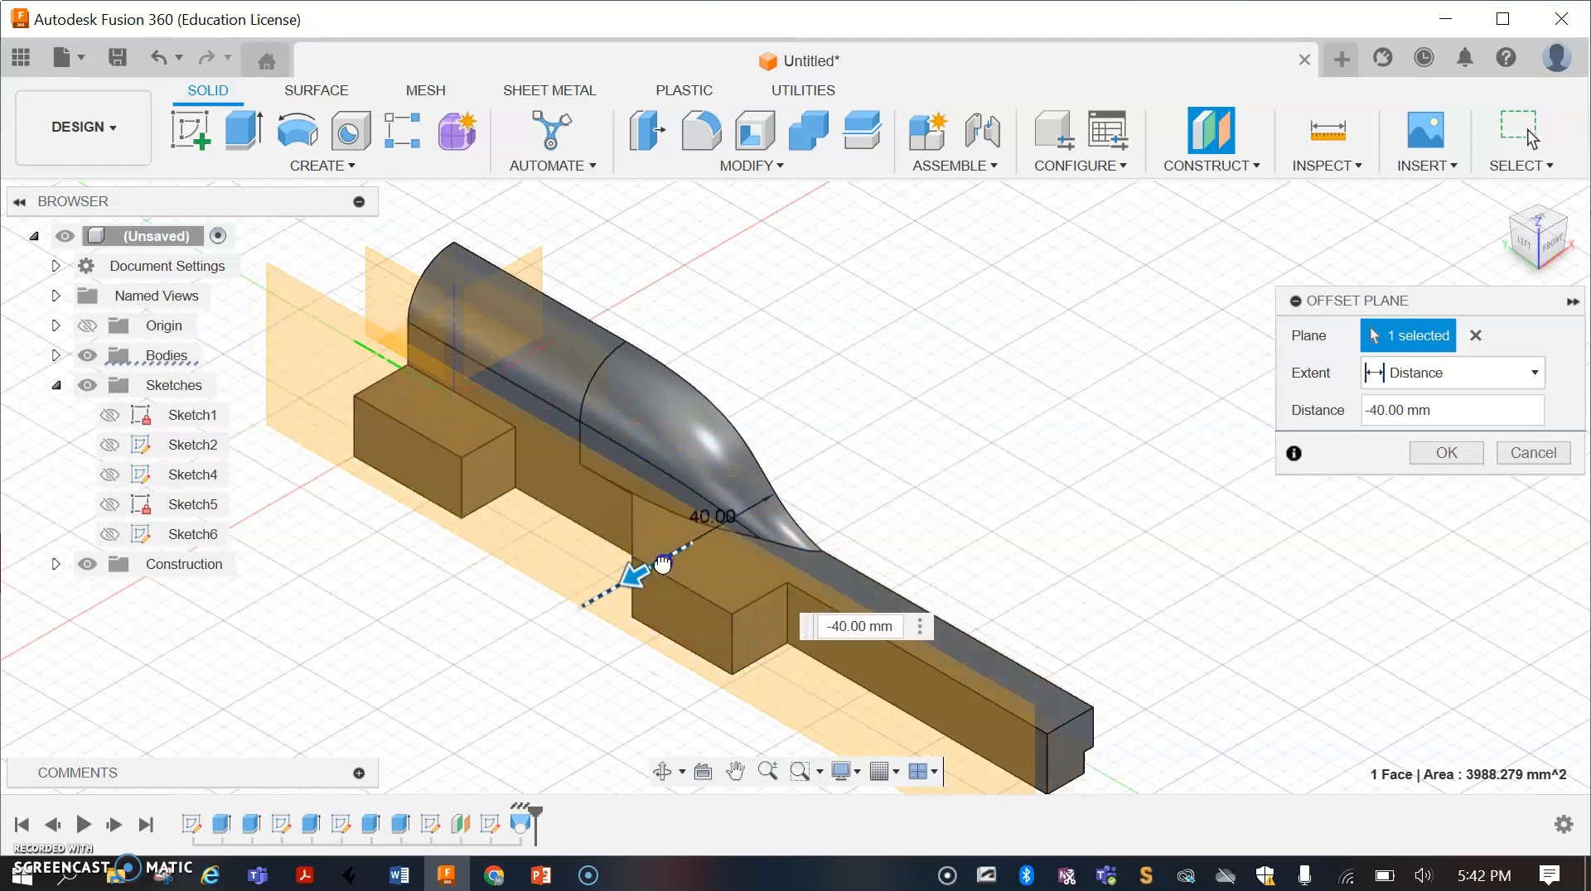
left_click(849, 626)
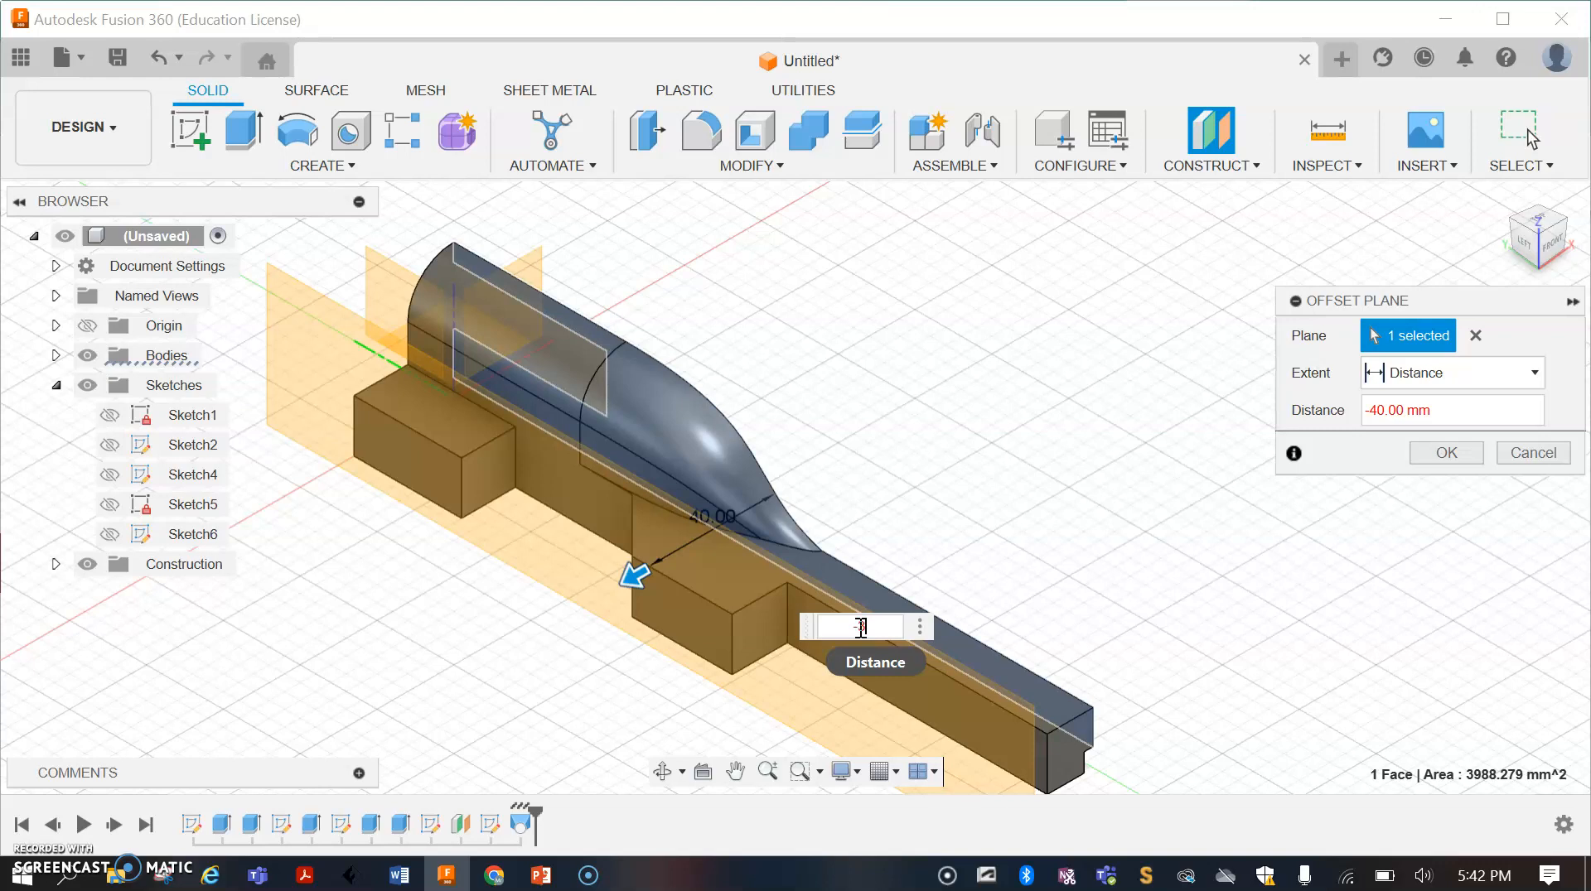
type("-32")
key("Return")
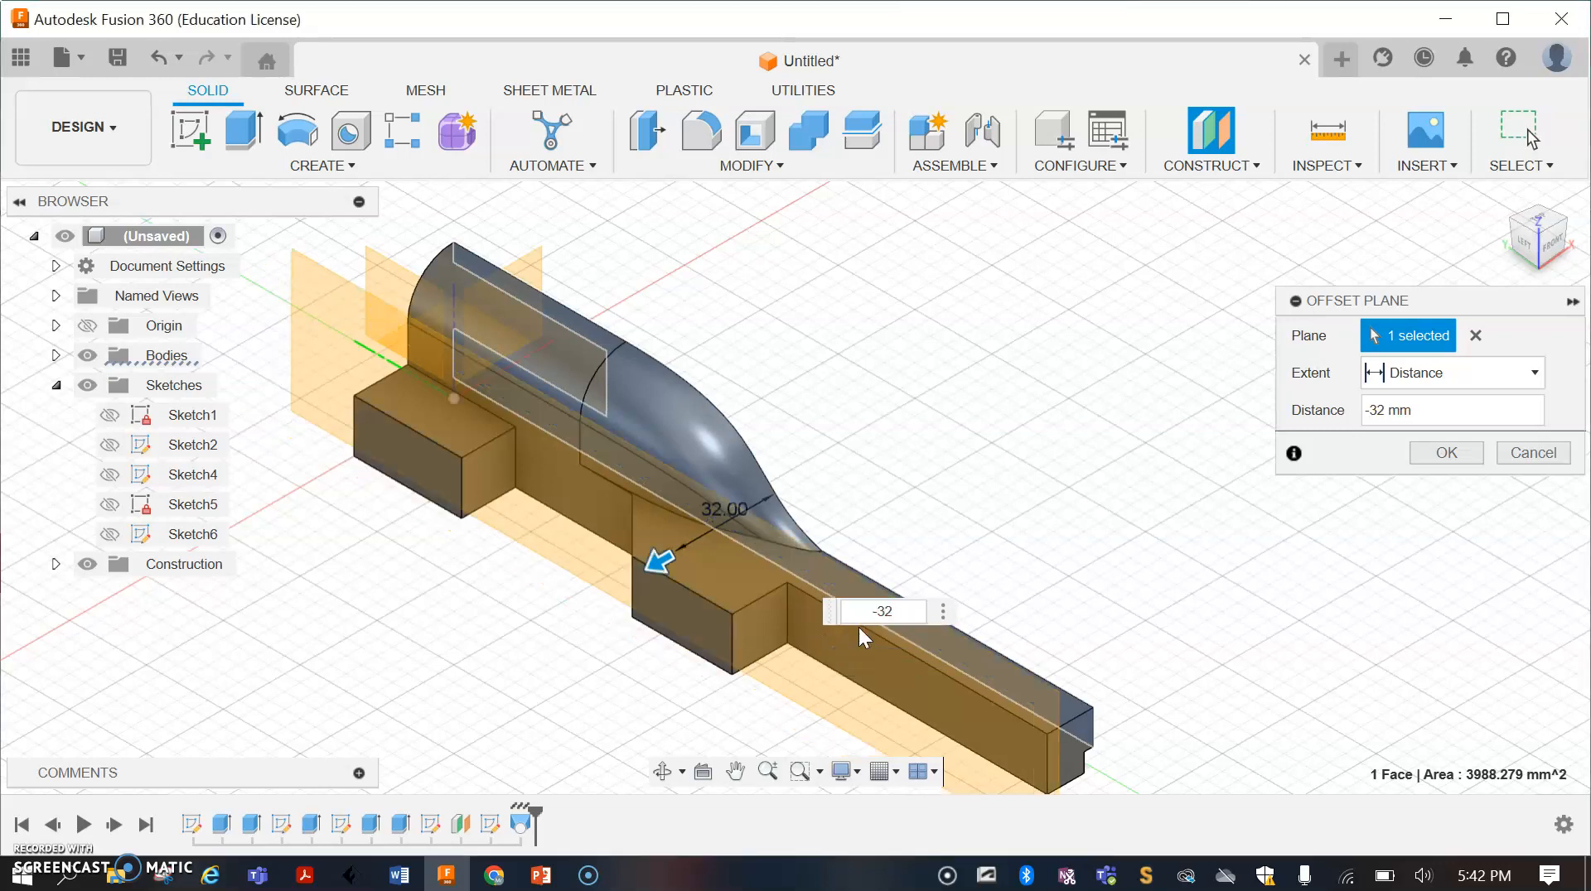
left_click(1445, 453)
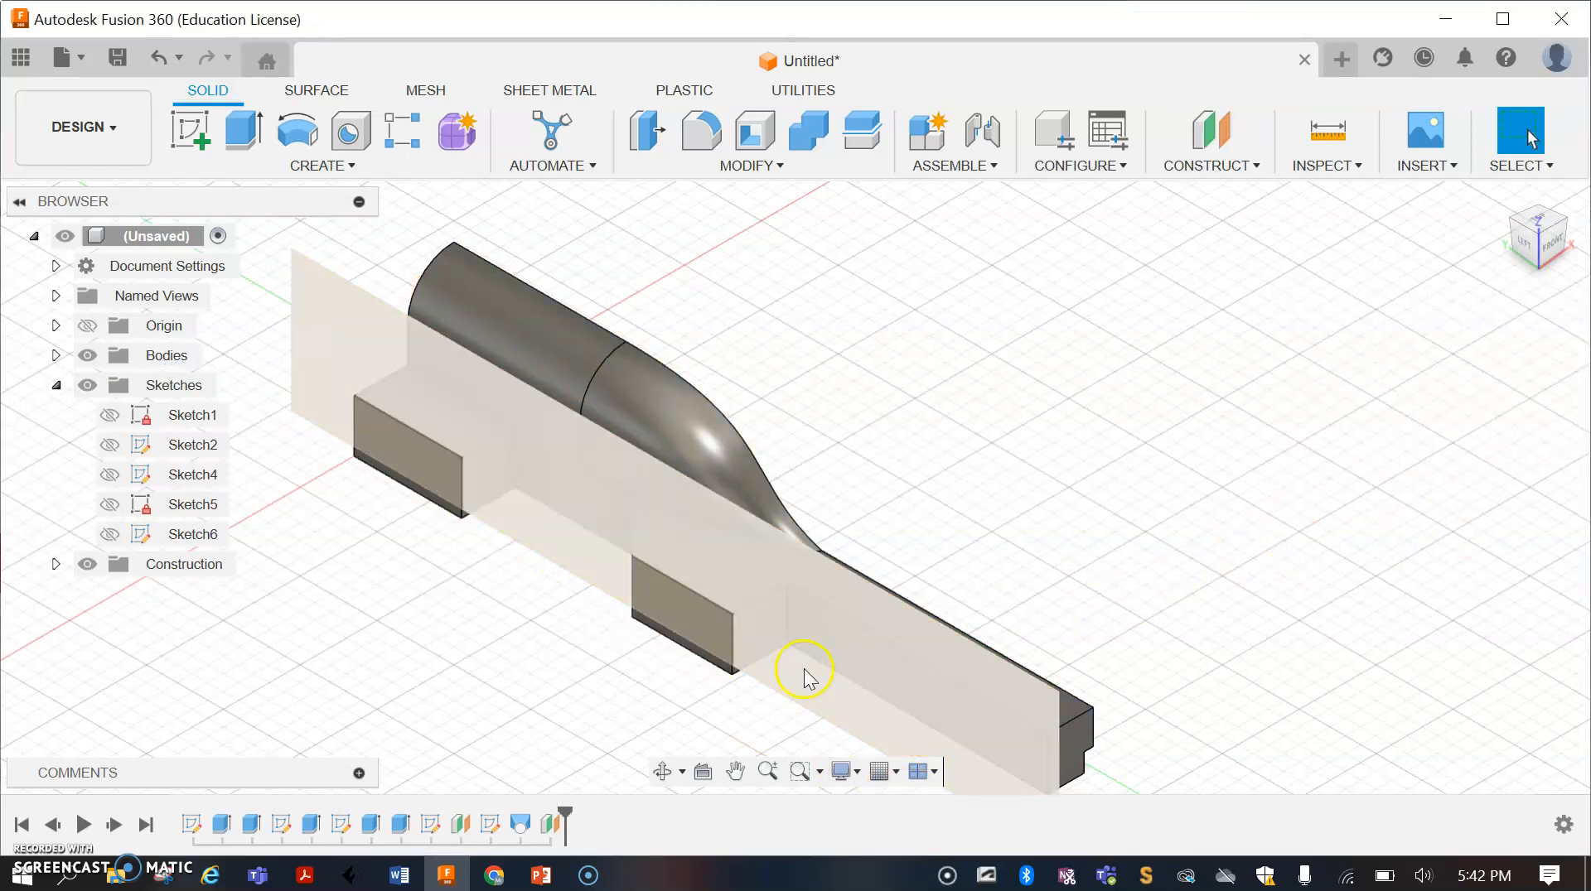
Step: Start a new sketch on the offset construction plane beside the car body
left_click(190, 131)
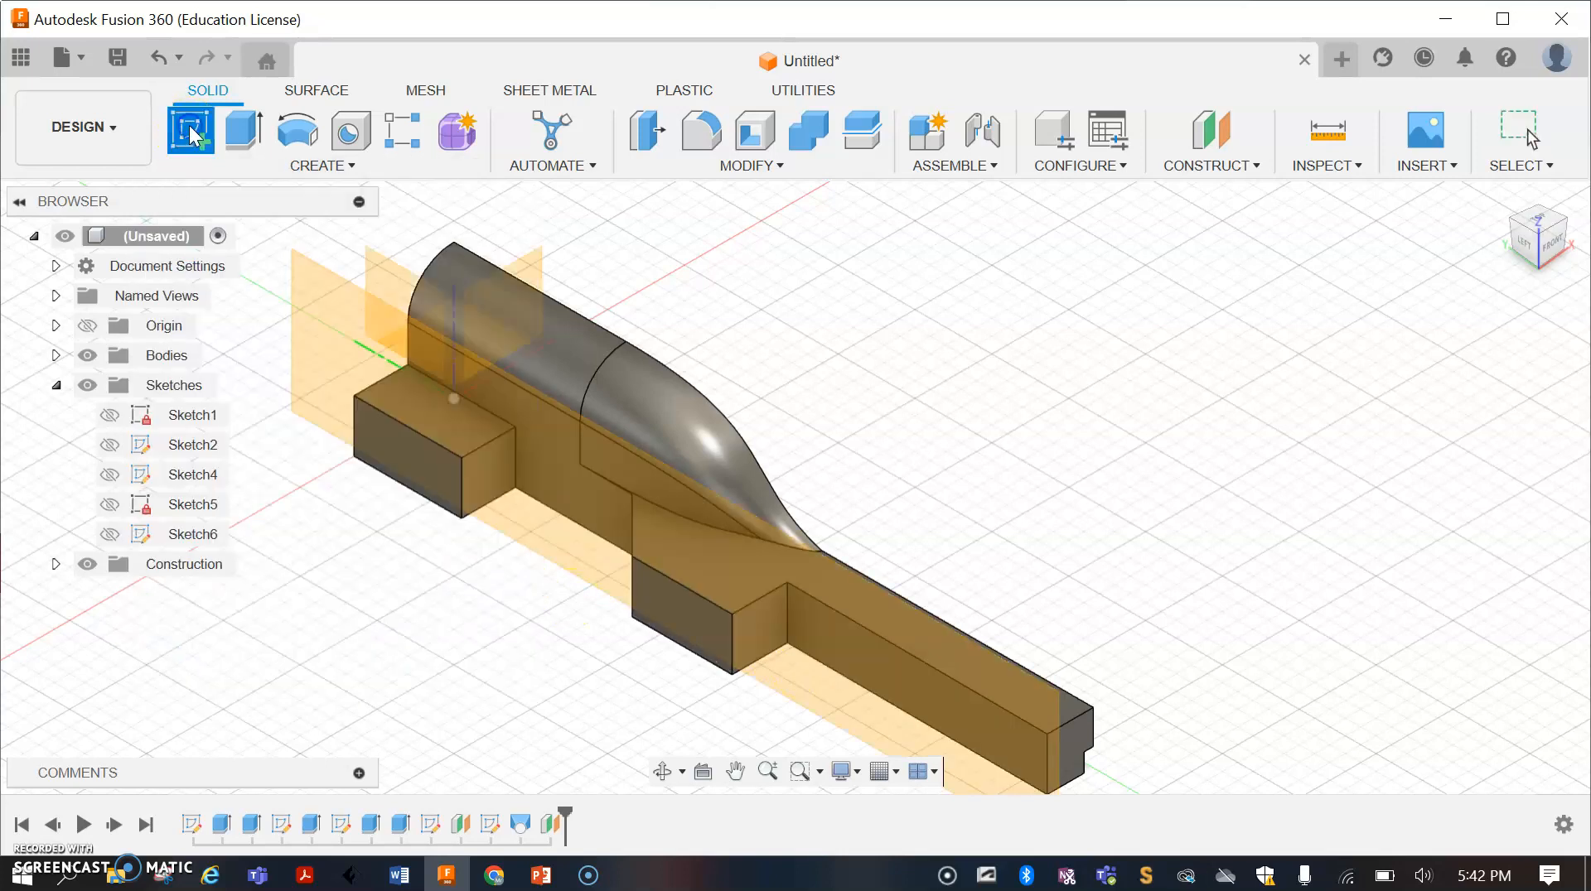
left_click(317, 419)
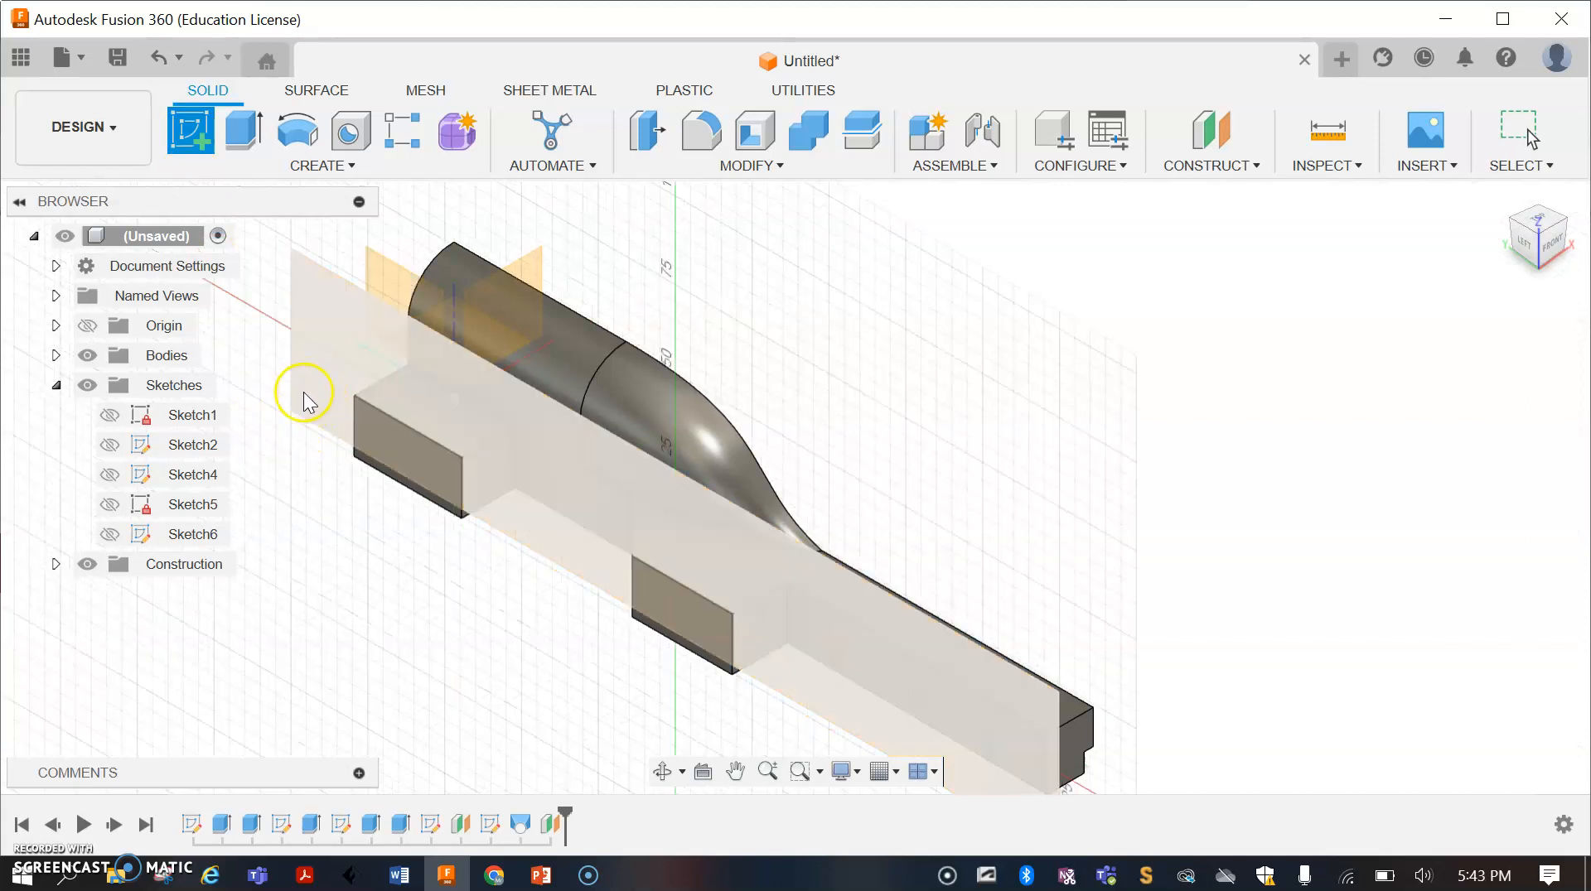
left_click(305, 397)
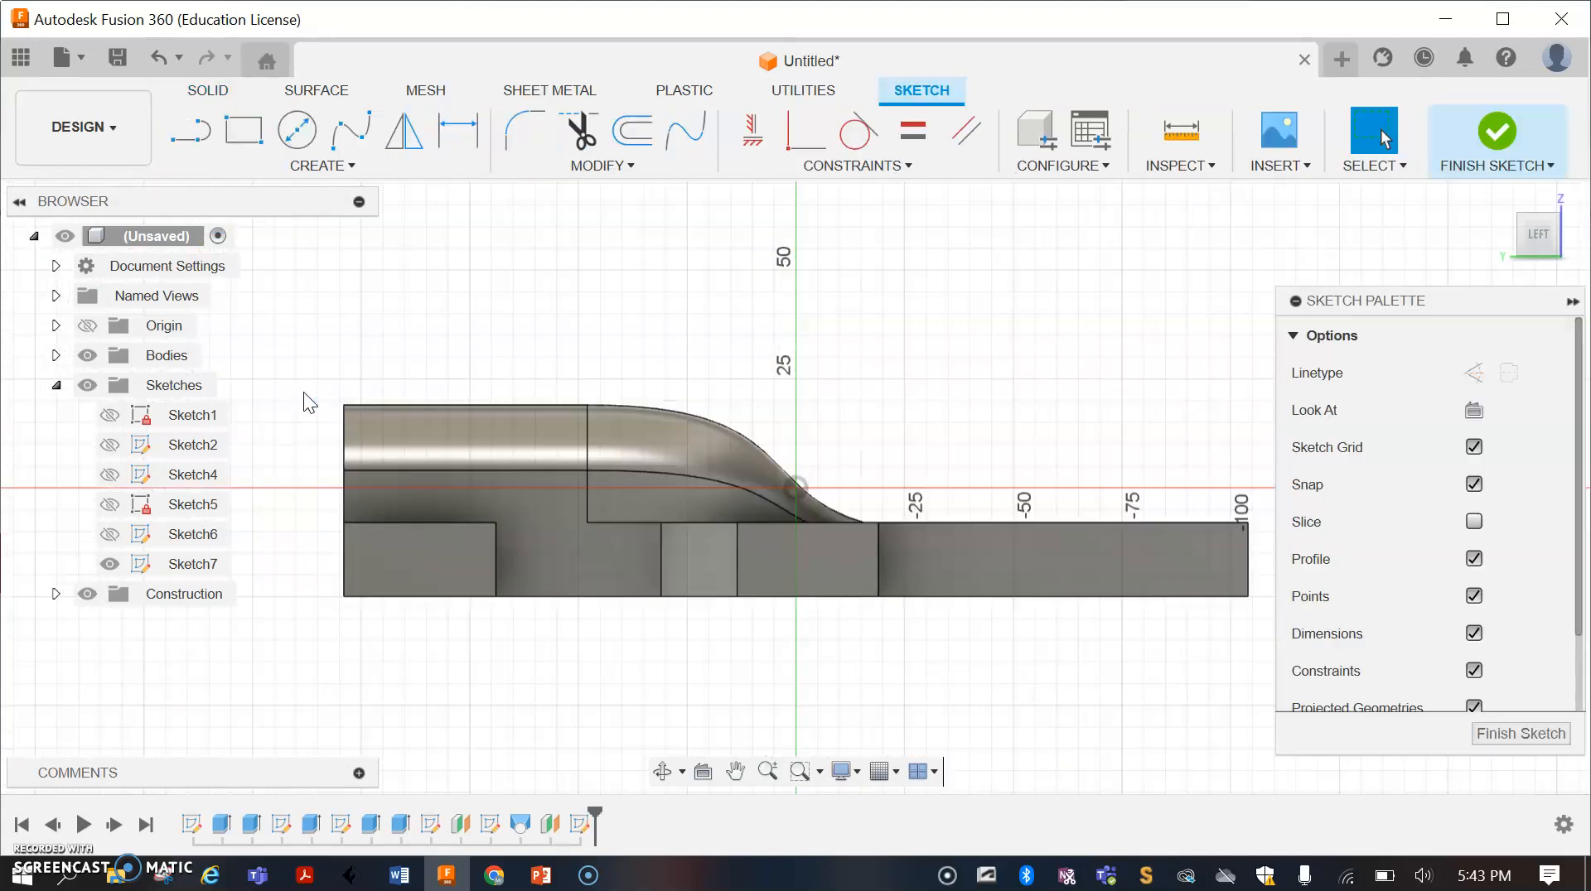
Step: Draw a 10 mm vertical line up from the body's bottom edge, about midway between the two side blocks
scroll(596, 559, "up", 4)
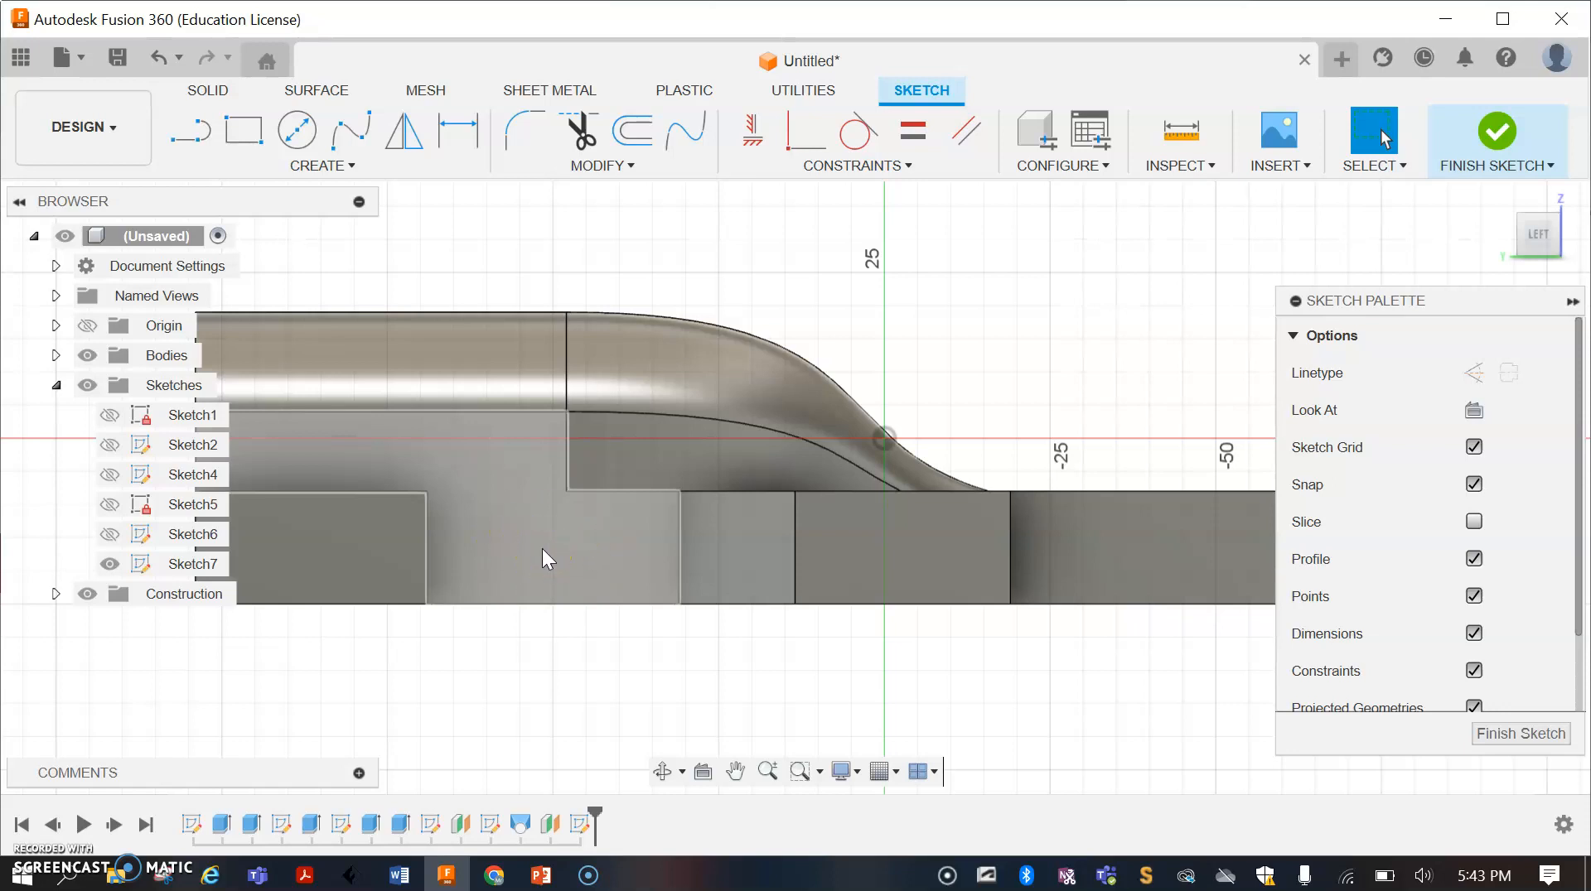
left_click(189, 145)
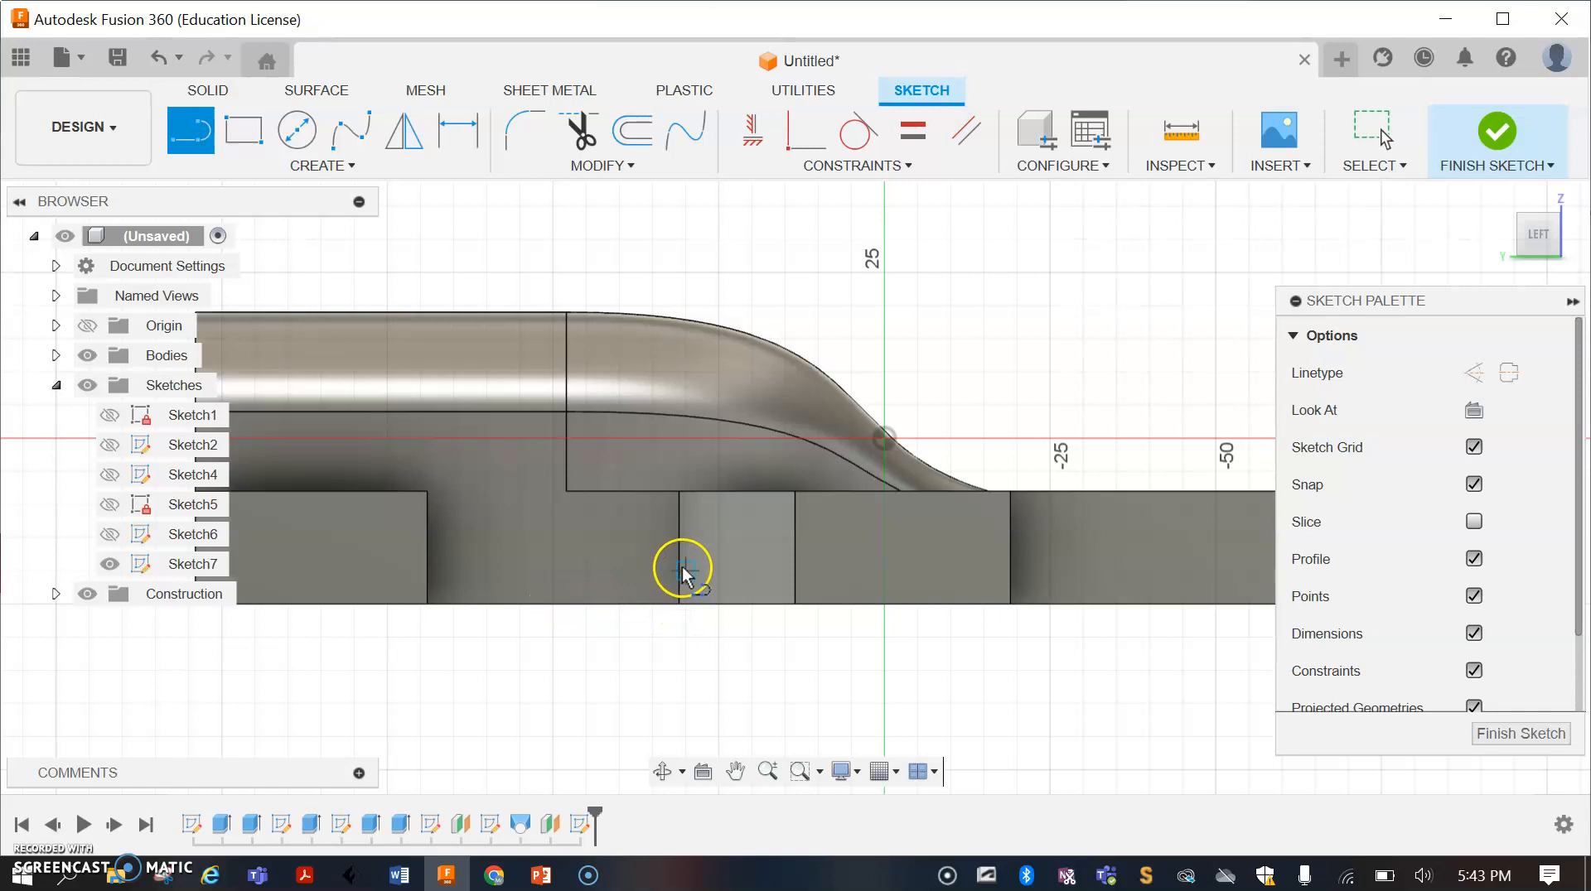
left_click(554, 604)
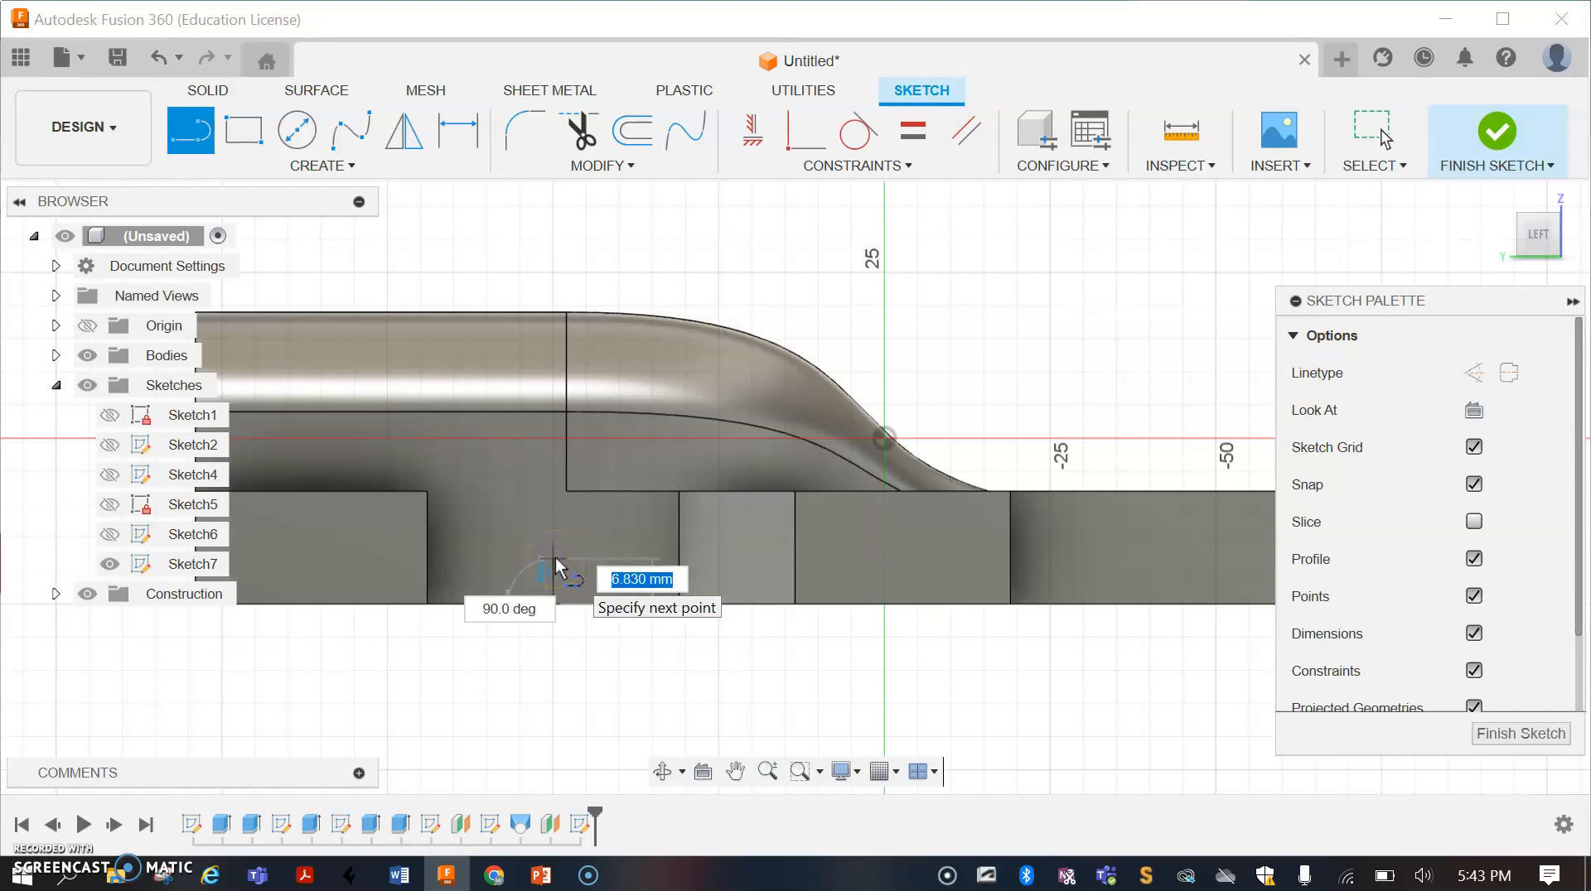
type("10")
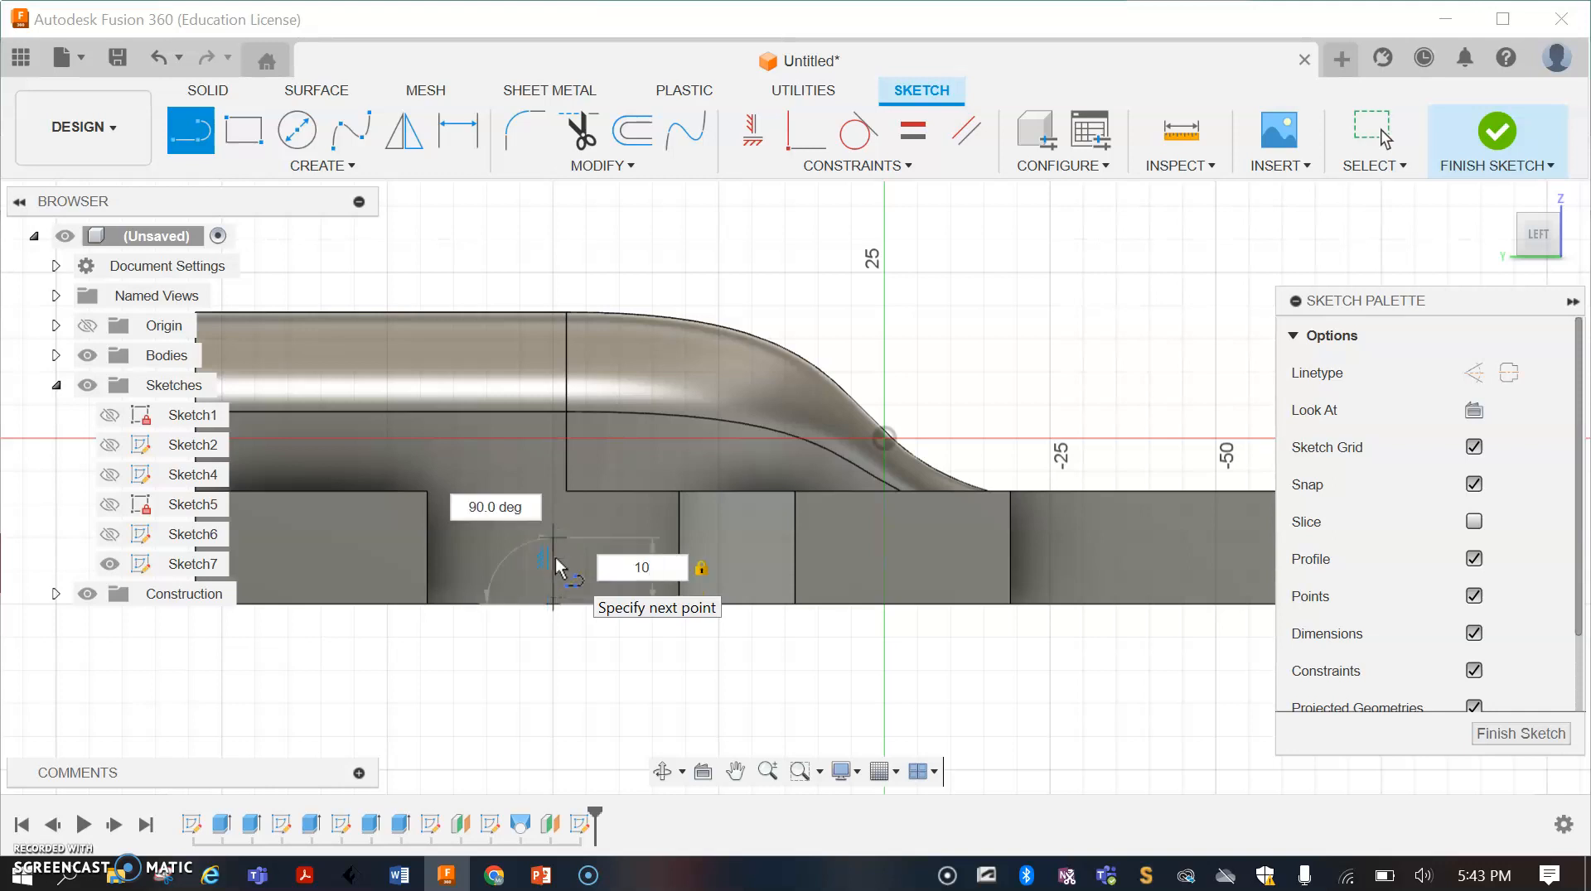
key("Return")
key("Escape")
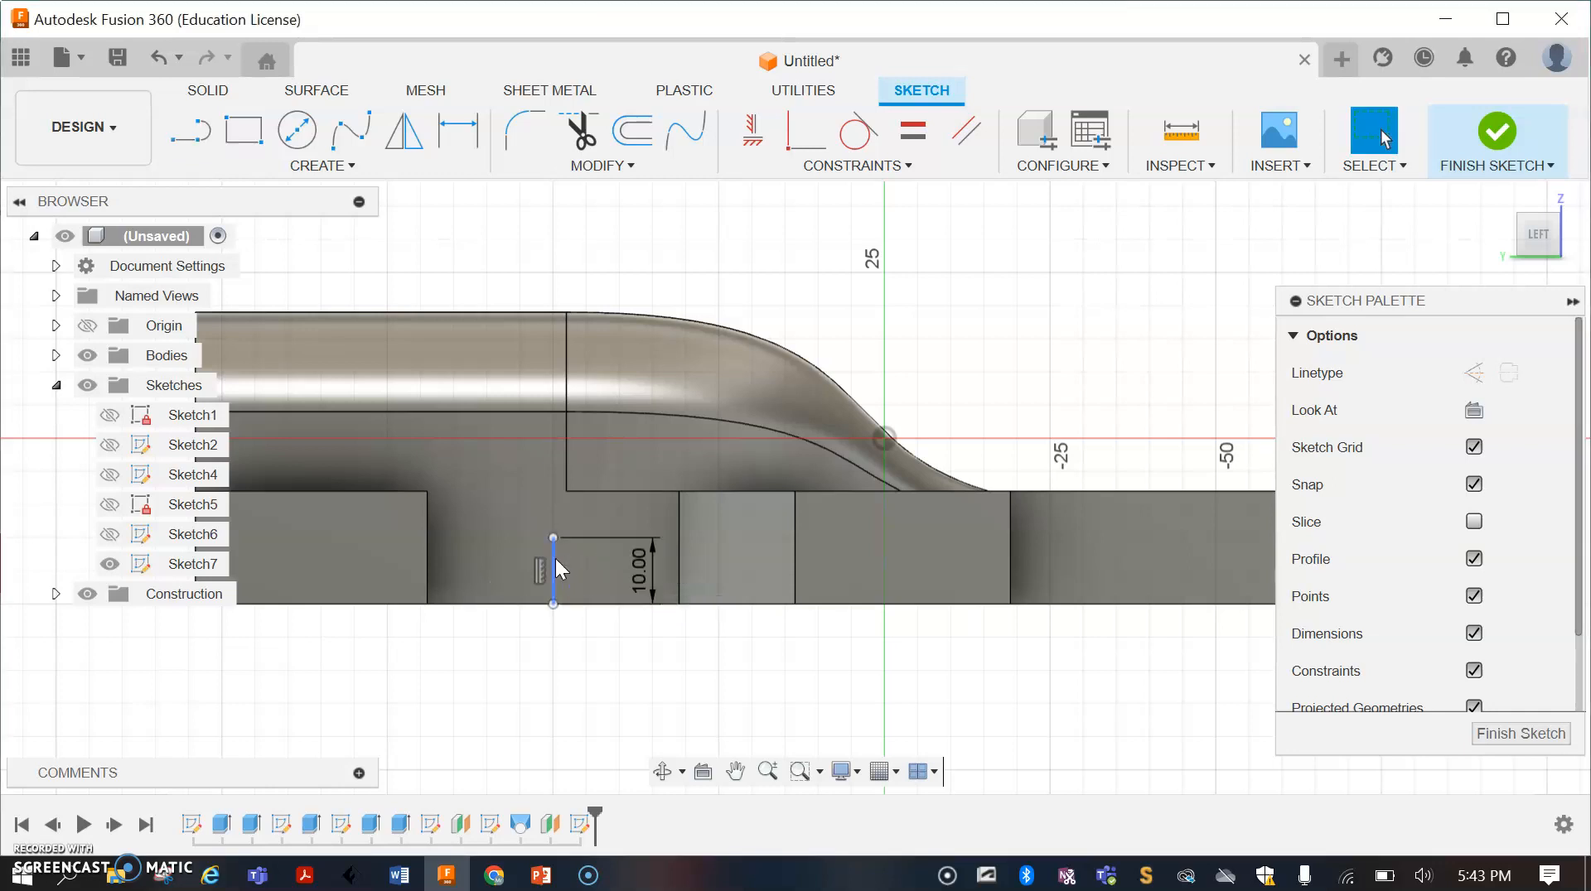
left_click(694, 679)
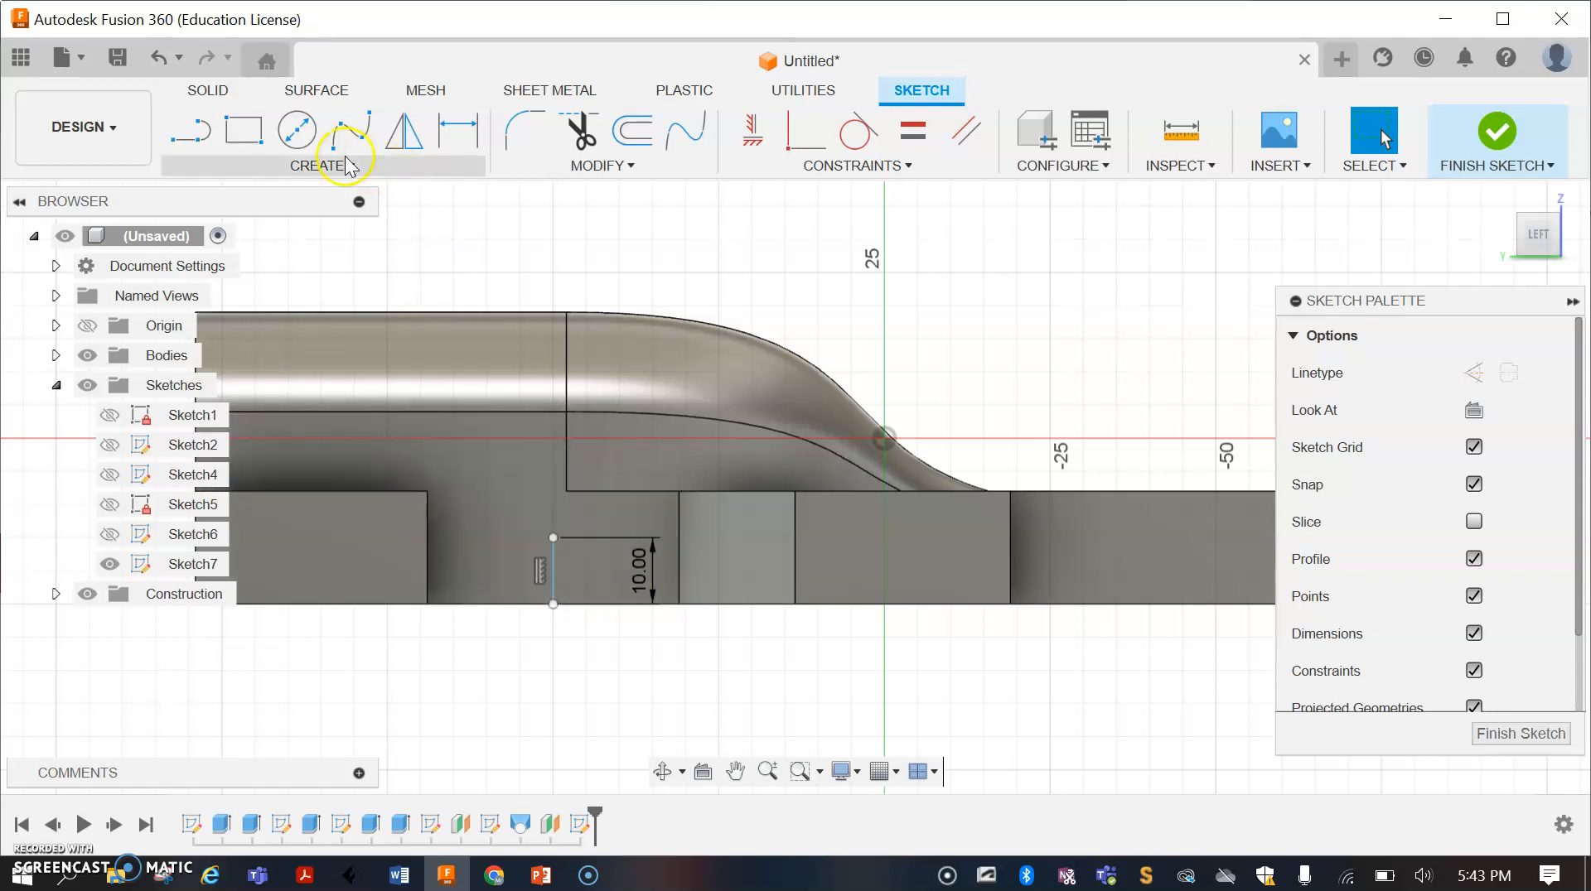
Step: Dimension the vertical line 19 mm from the inner vertical edge of the side block at the body's tall end
left_click(464, 141)
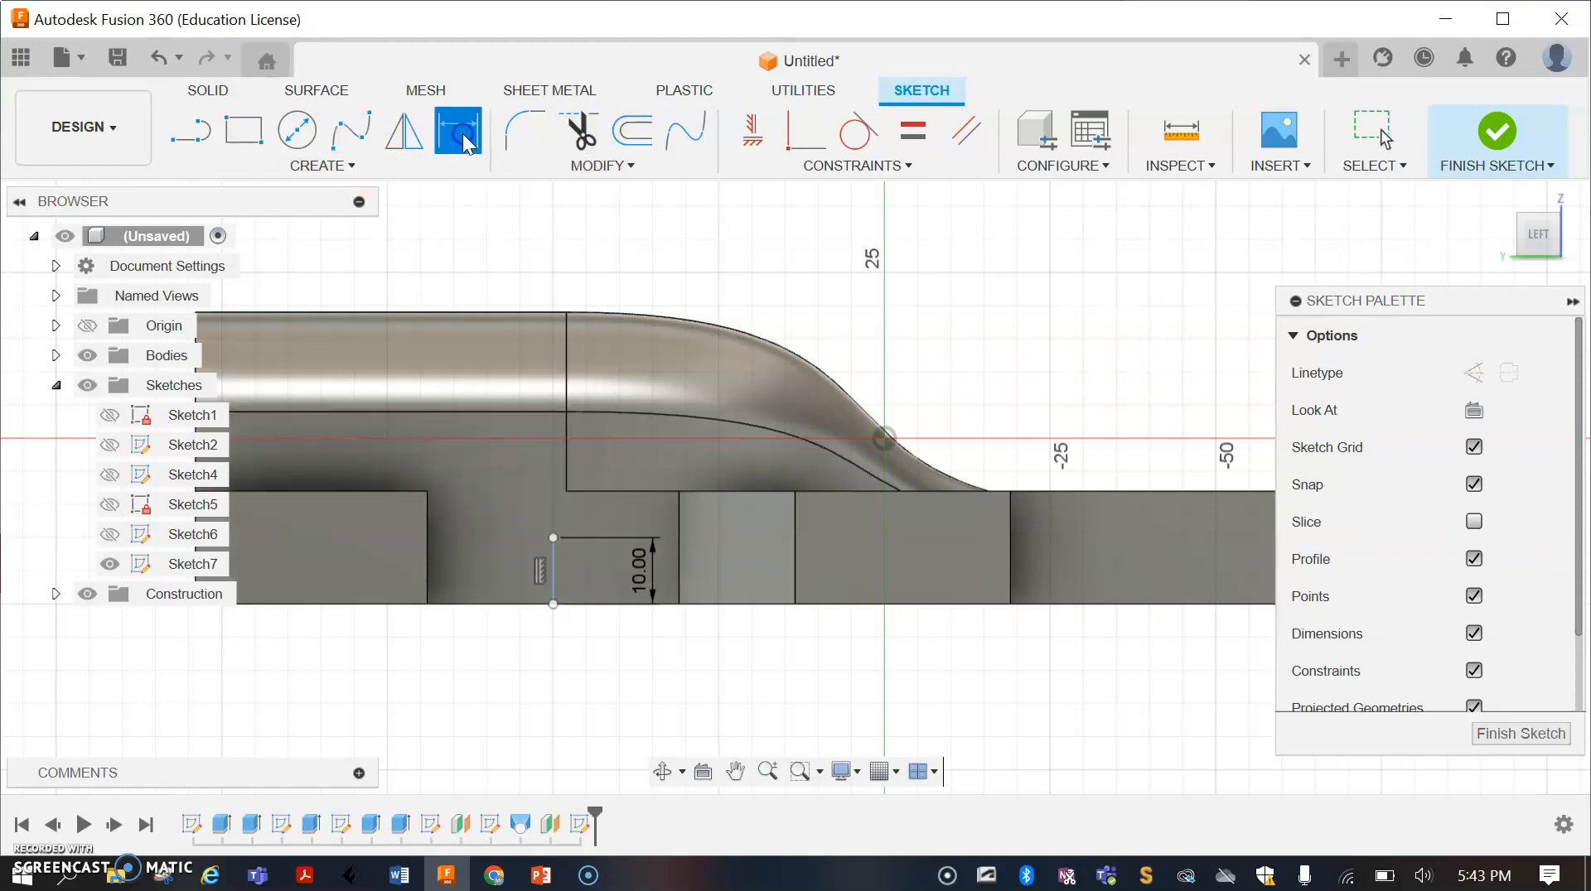
left_click(429, 557)
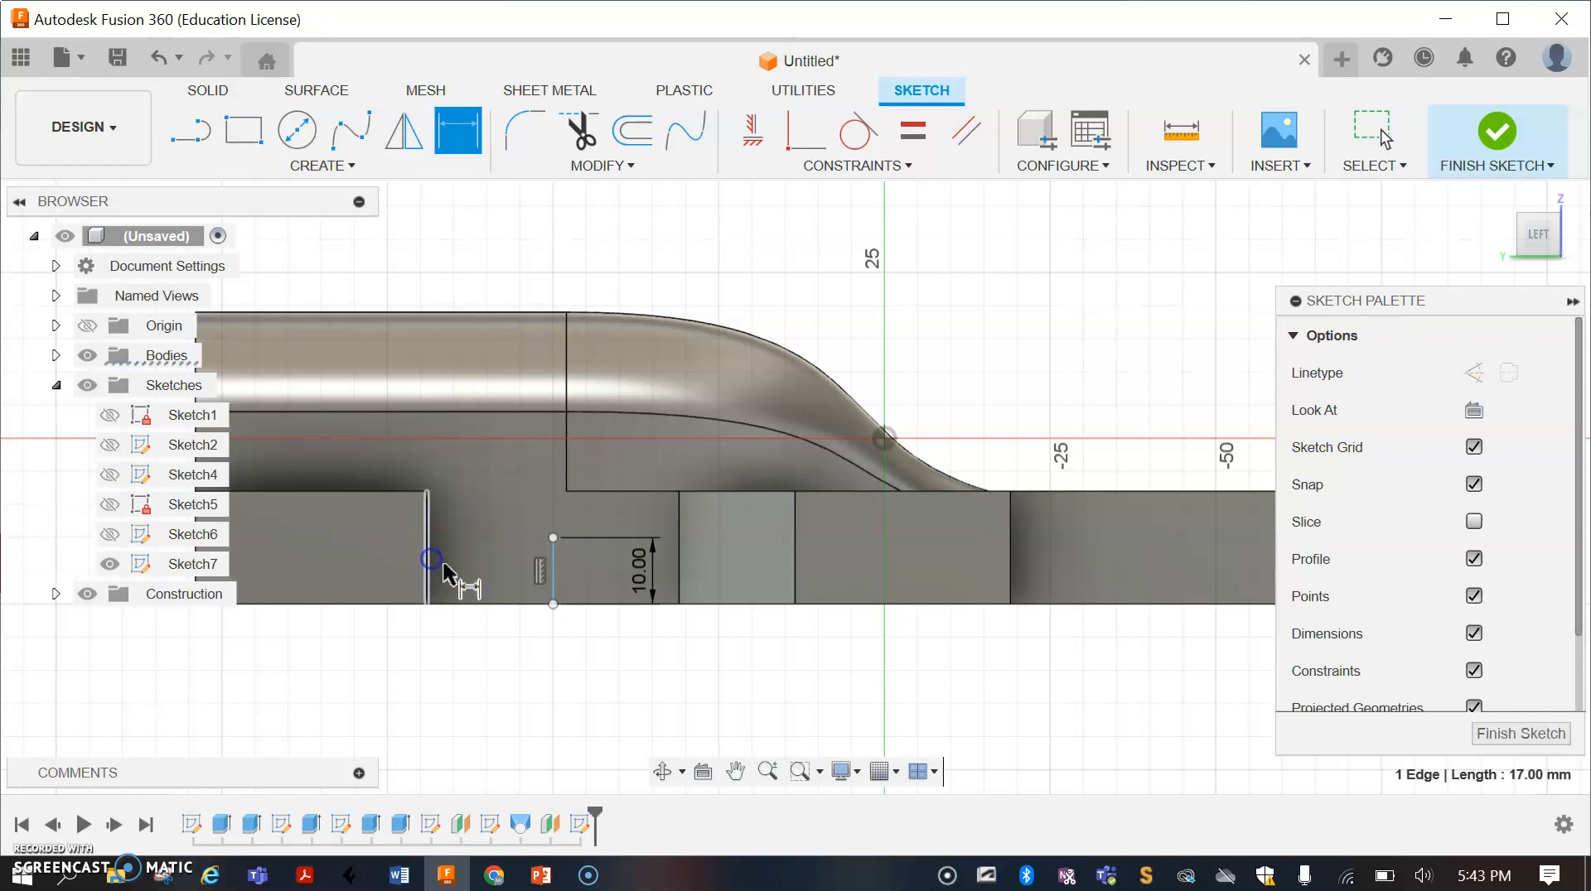
left_click(553, 584)
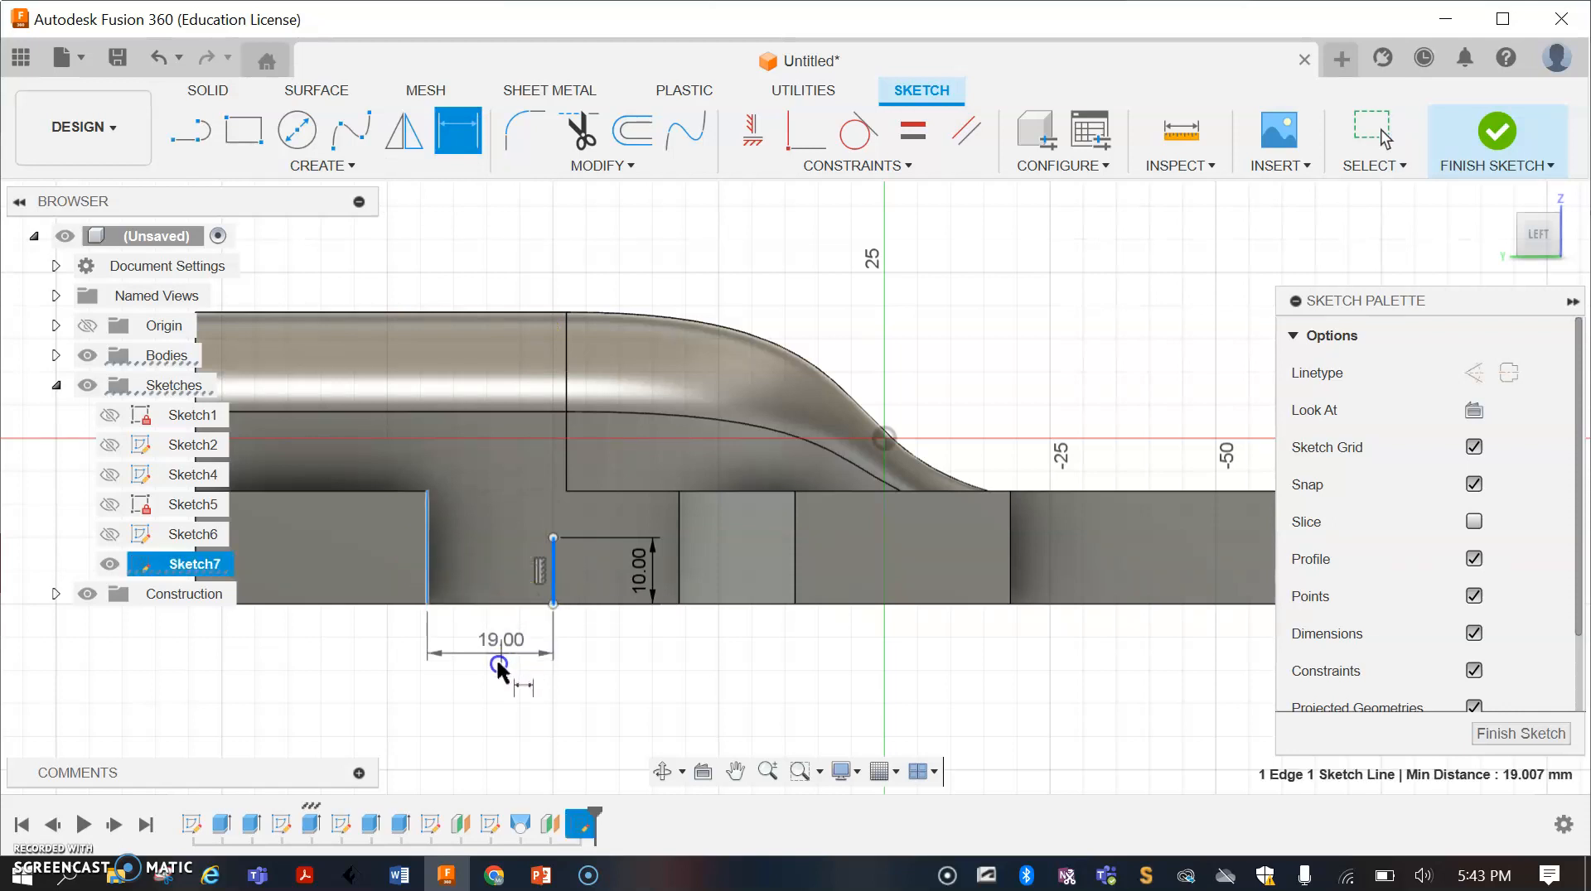
left_click(487, 674)
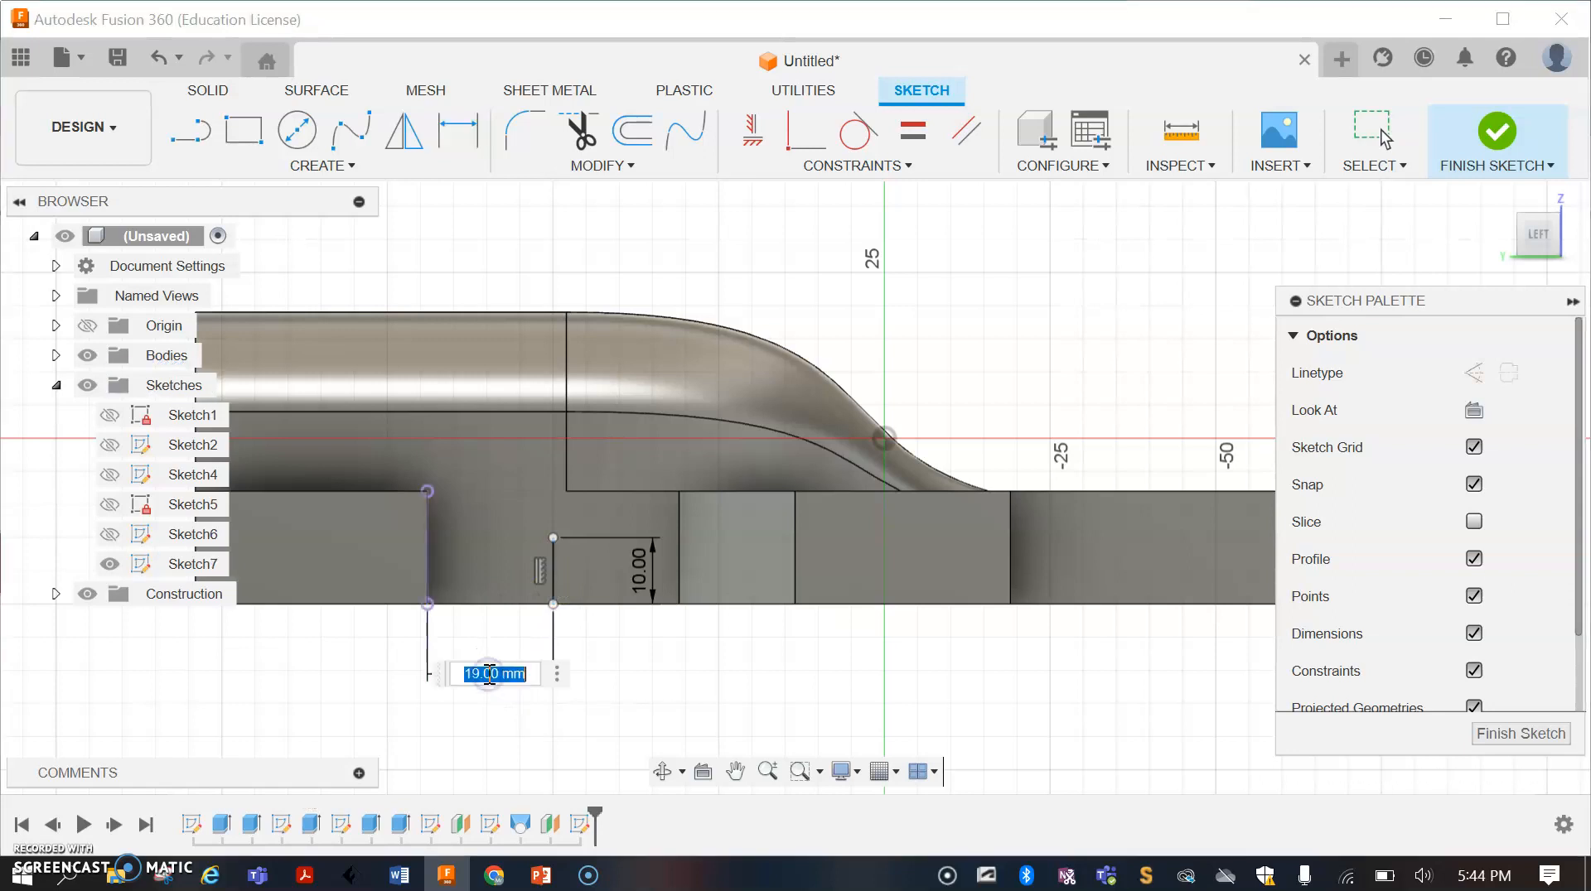
key("Return")
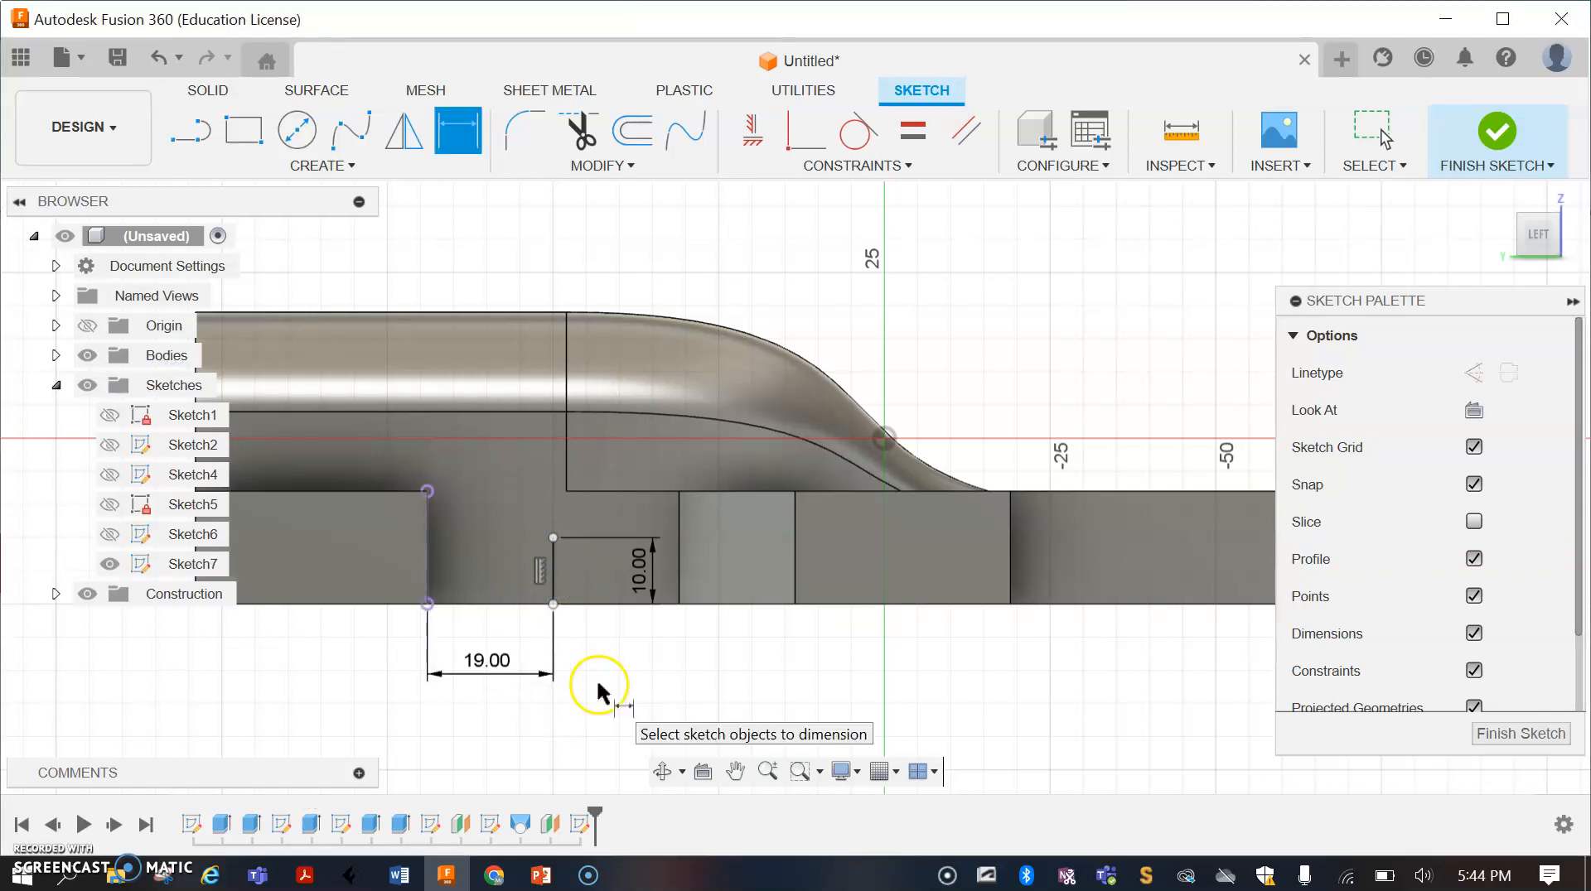
left_click(555, 584)
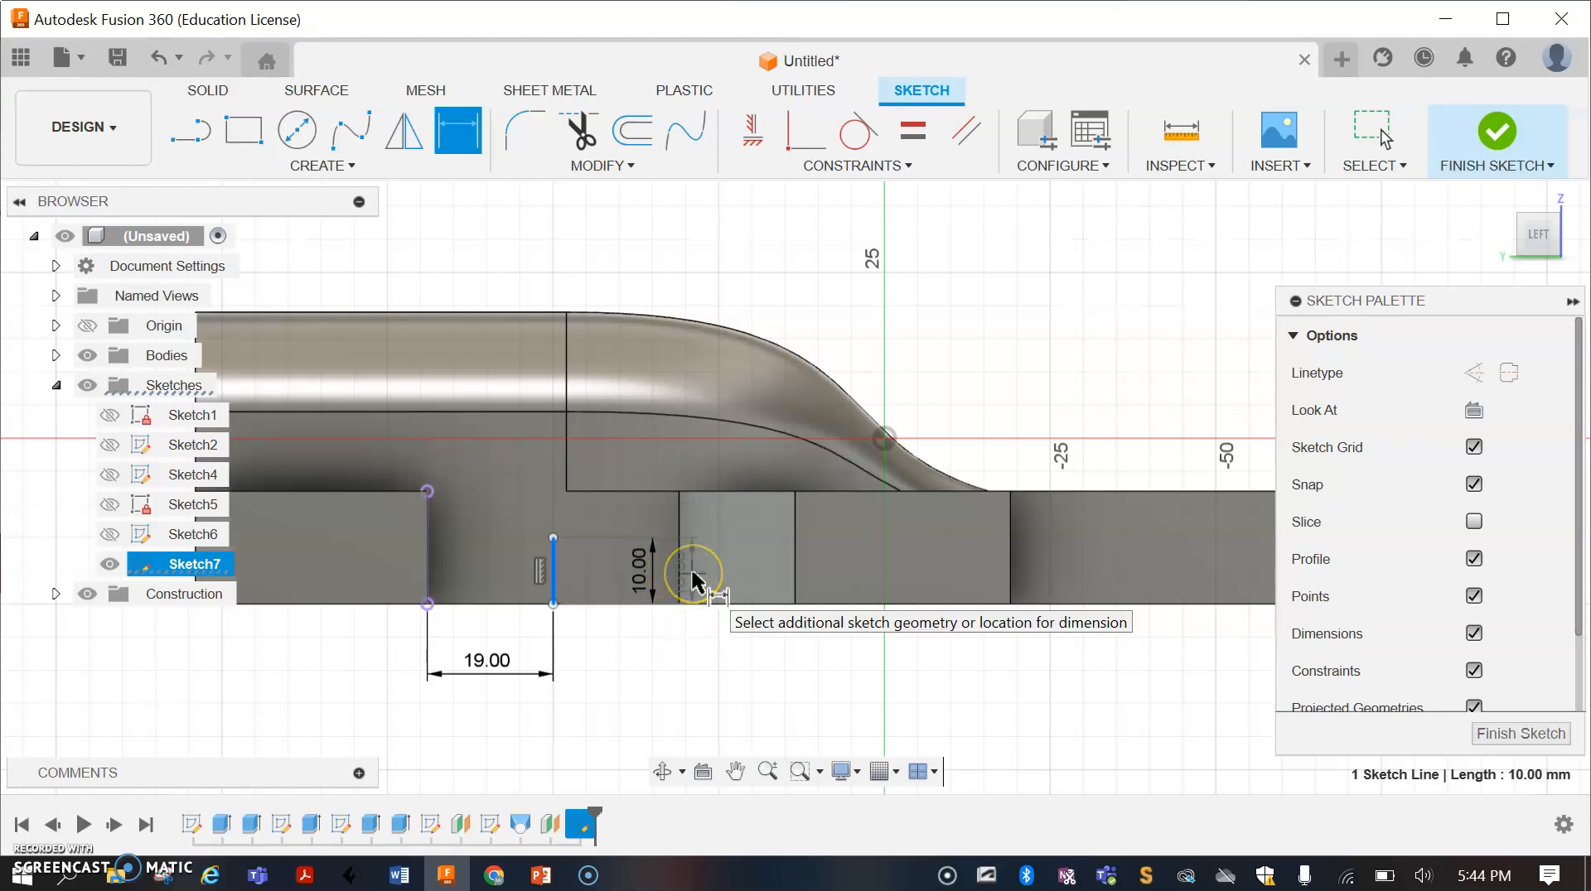
key("Escape")
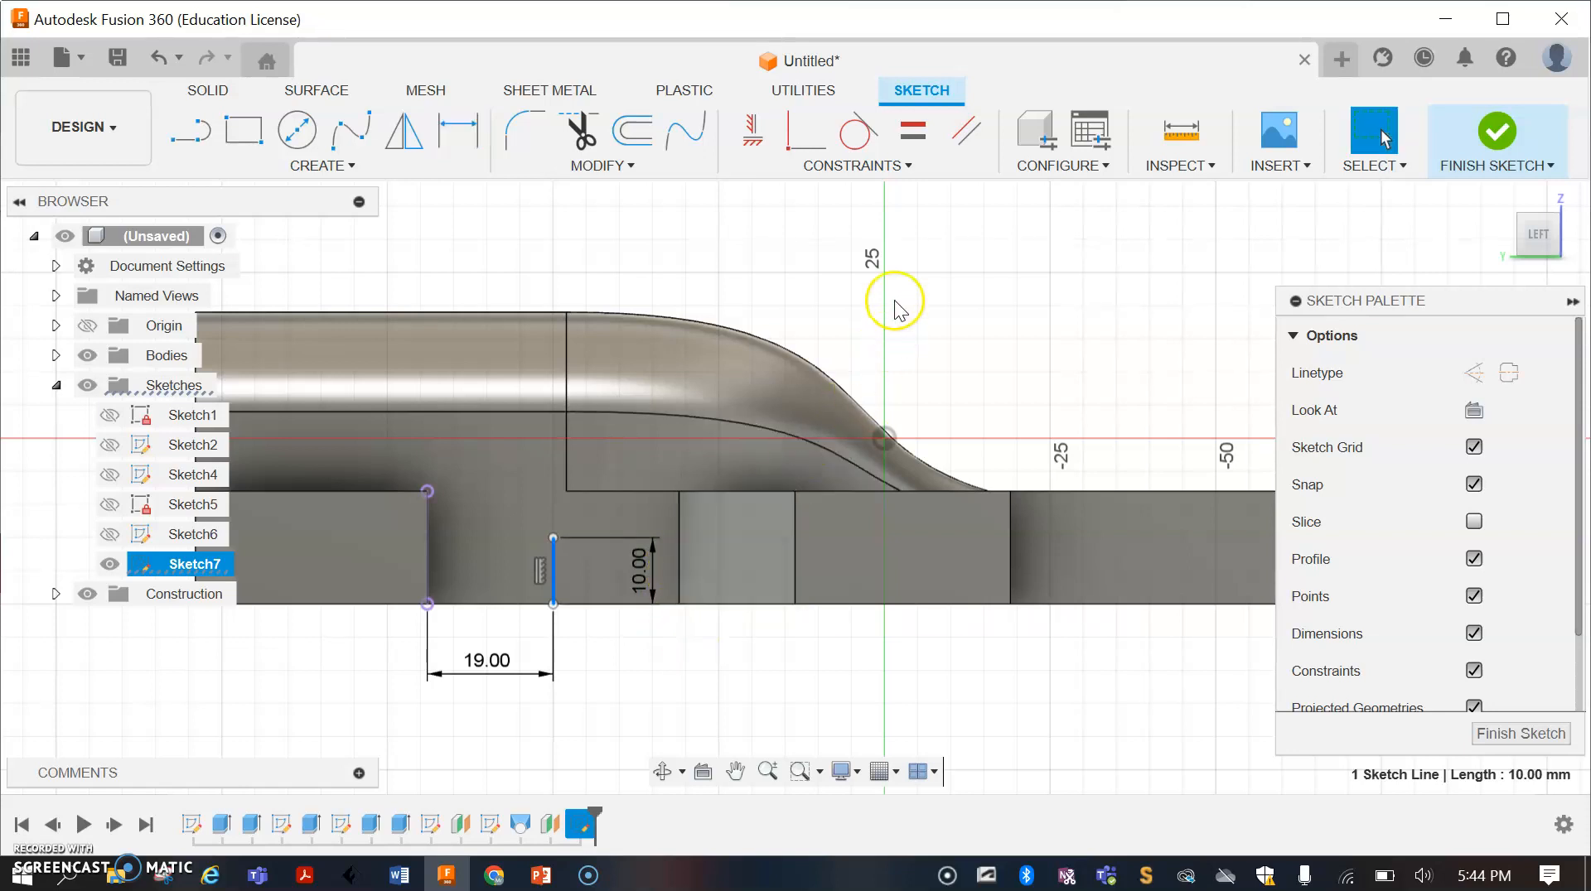
Step: Project the middle side block's vertical edge facing the gap into the sketch
left_click(358, 168)
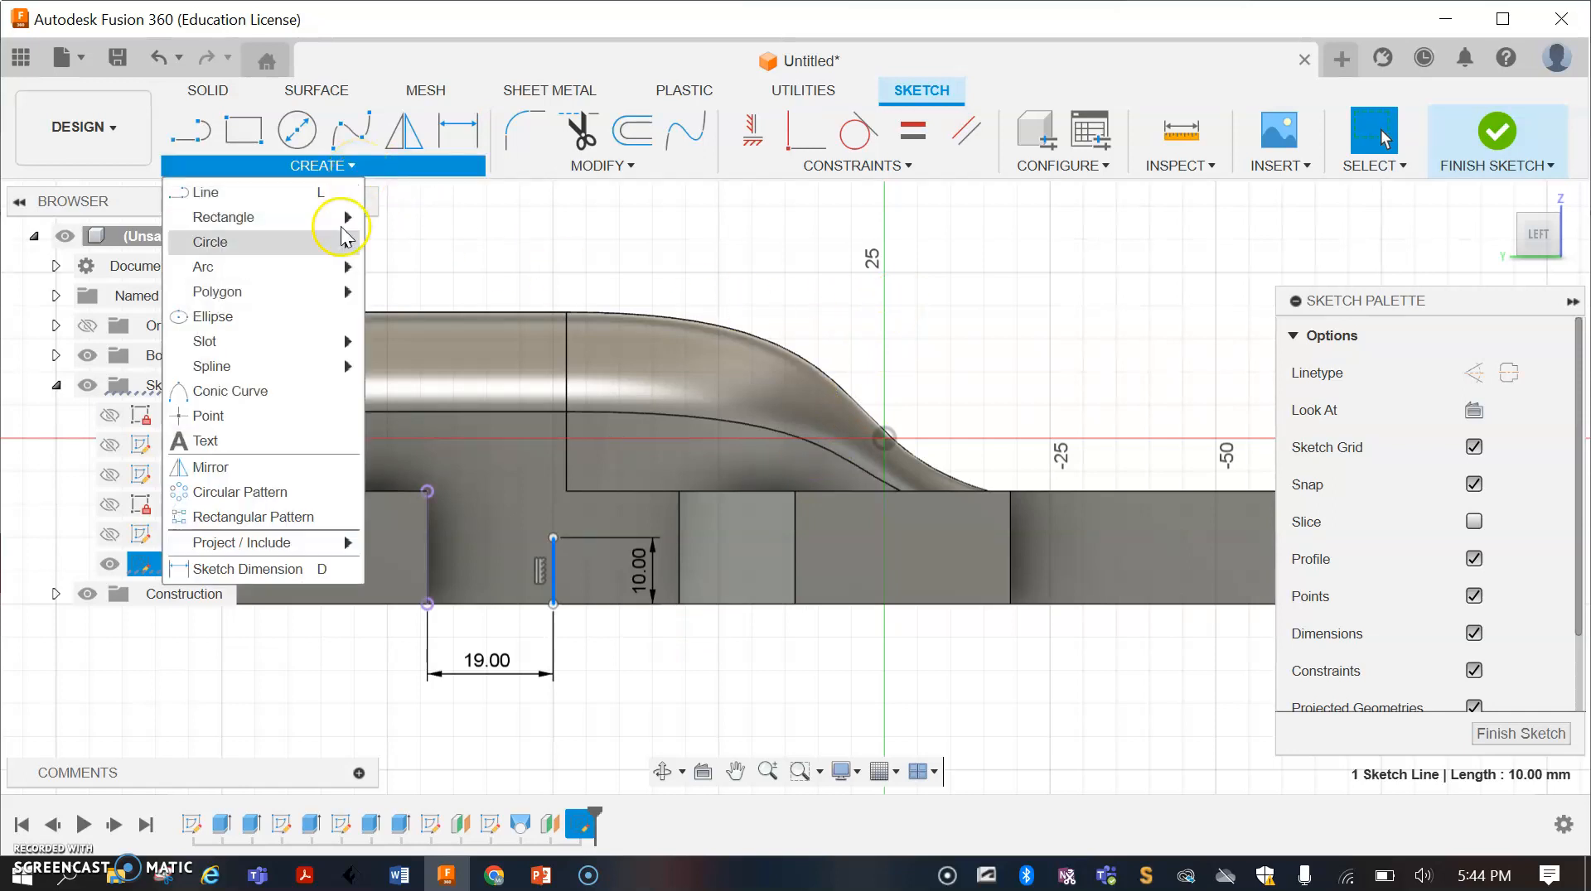
left_click(258, 544)
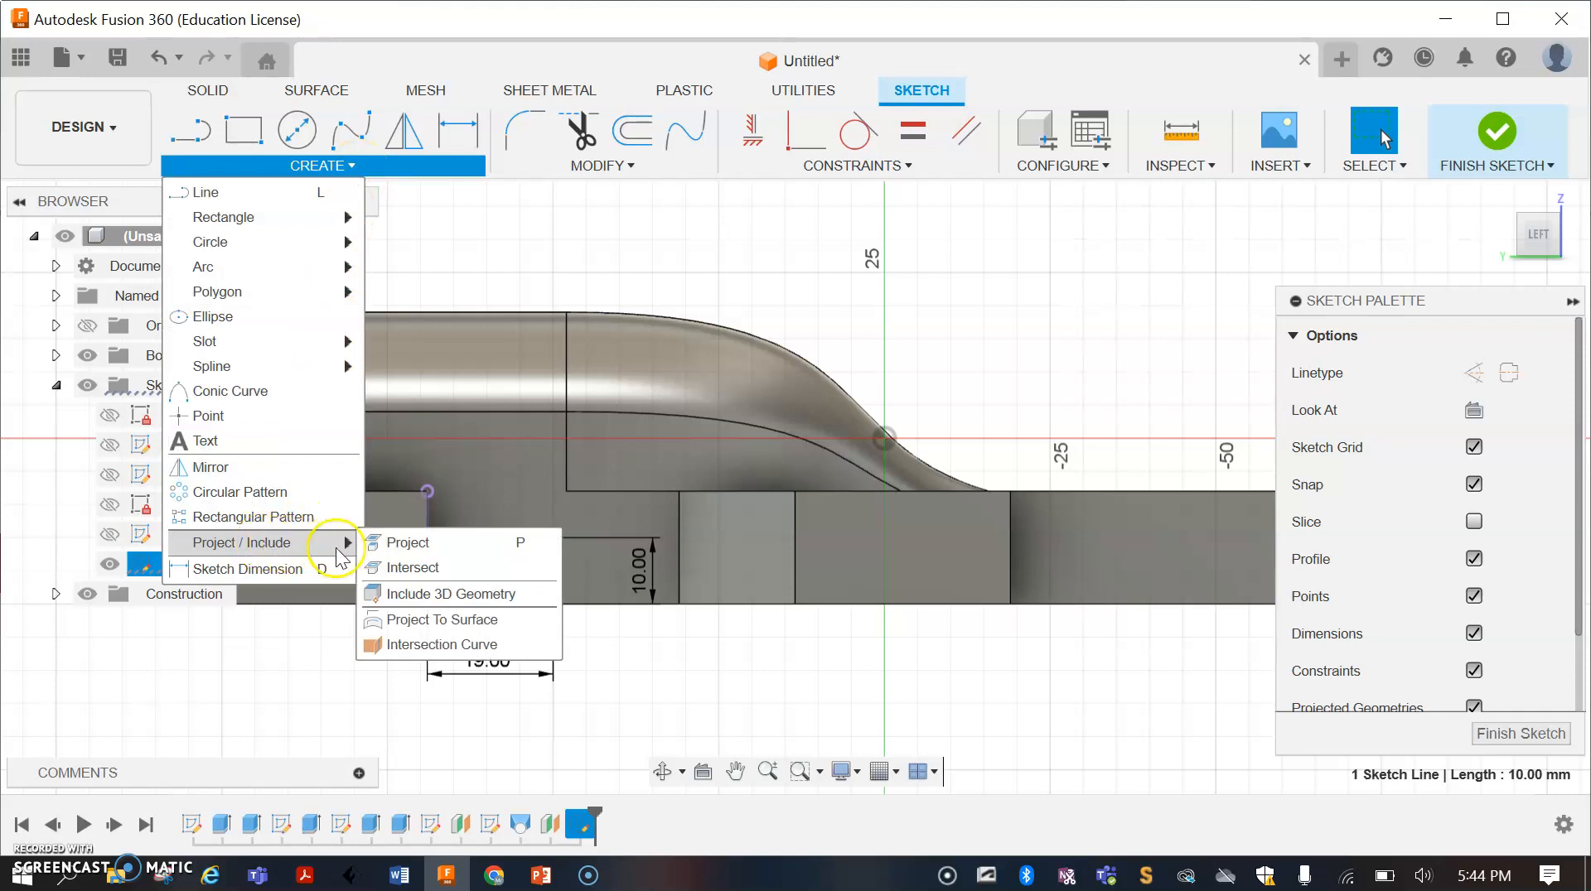
left_click(428, 549)
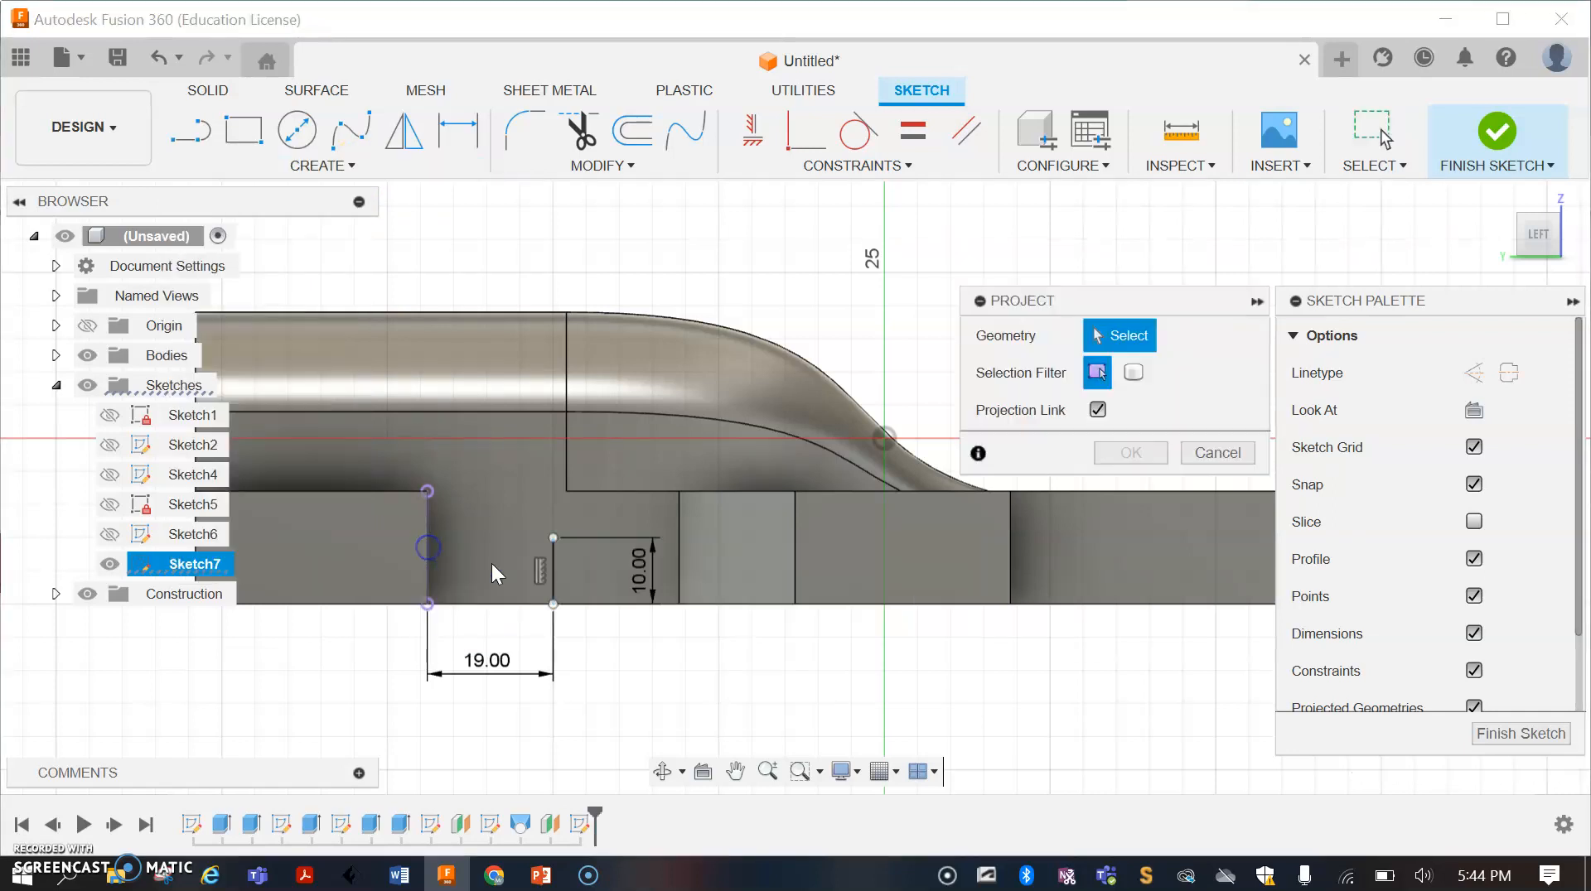
left_click(679, 580)
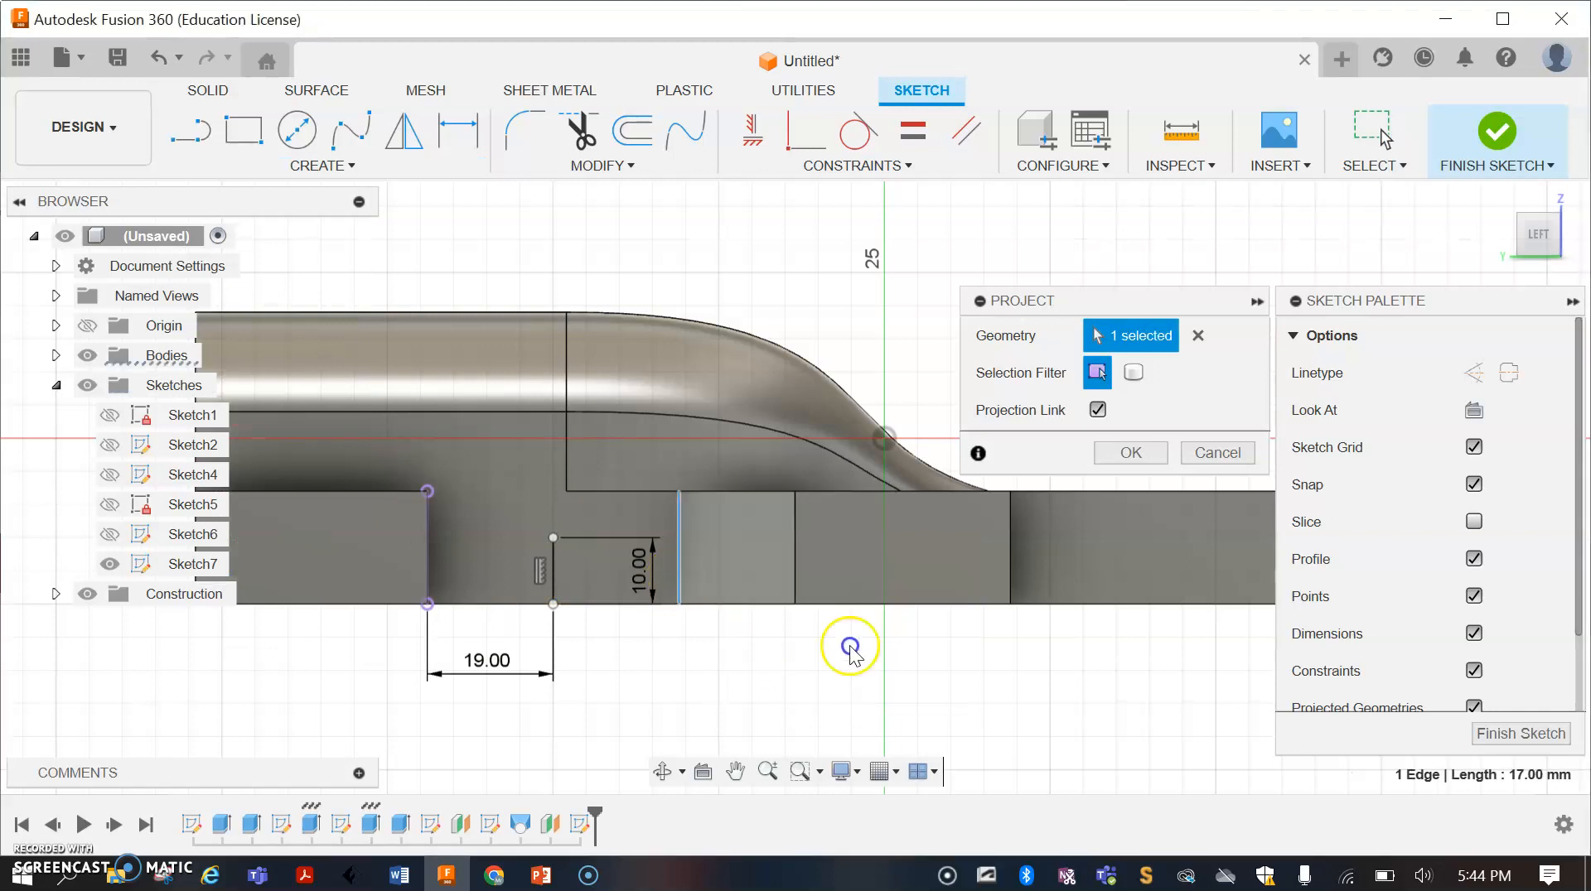
left_click(1128, 452)
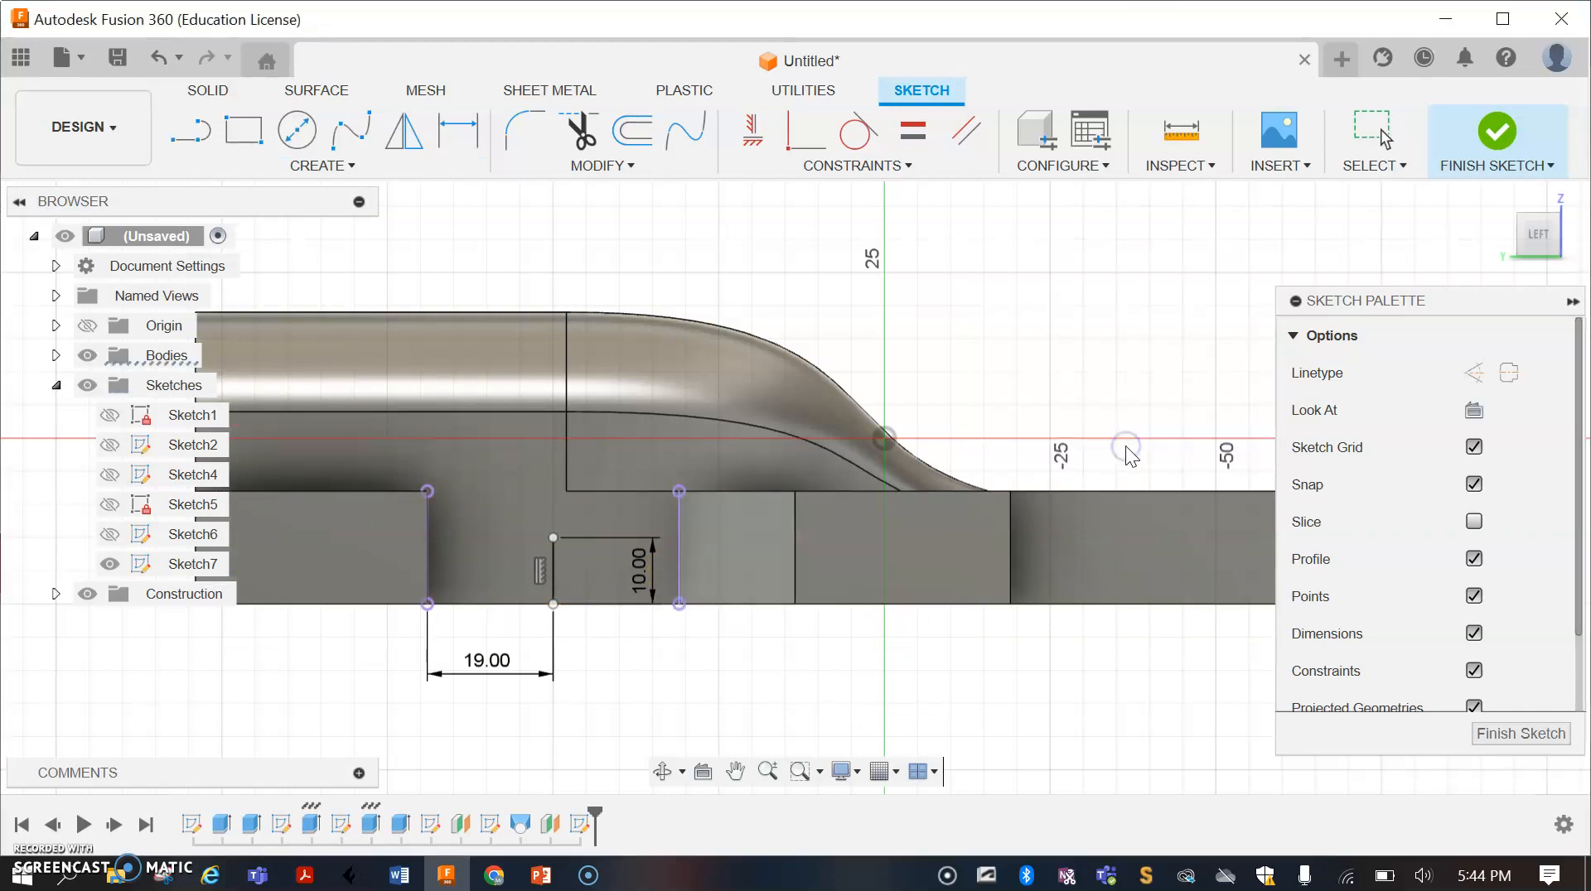
Step: Add a driven dimension between the vertical line and the projected edge of the middle block
left_click(460, 131)
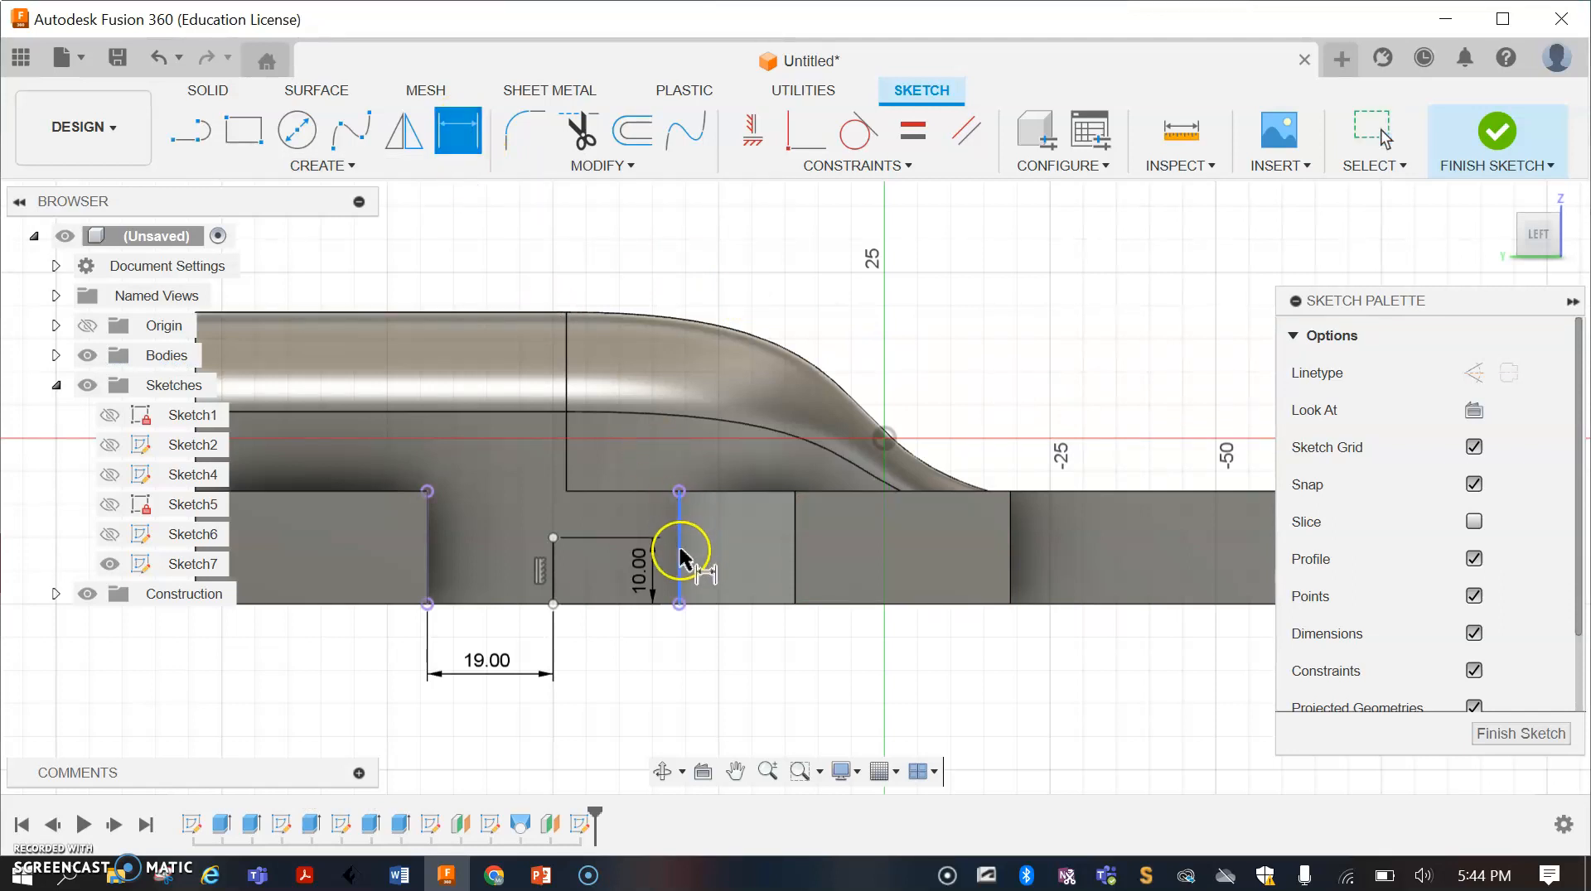
left_click(680, 568)
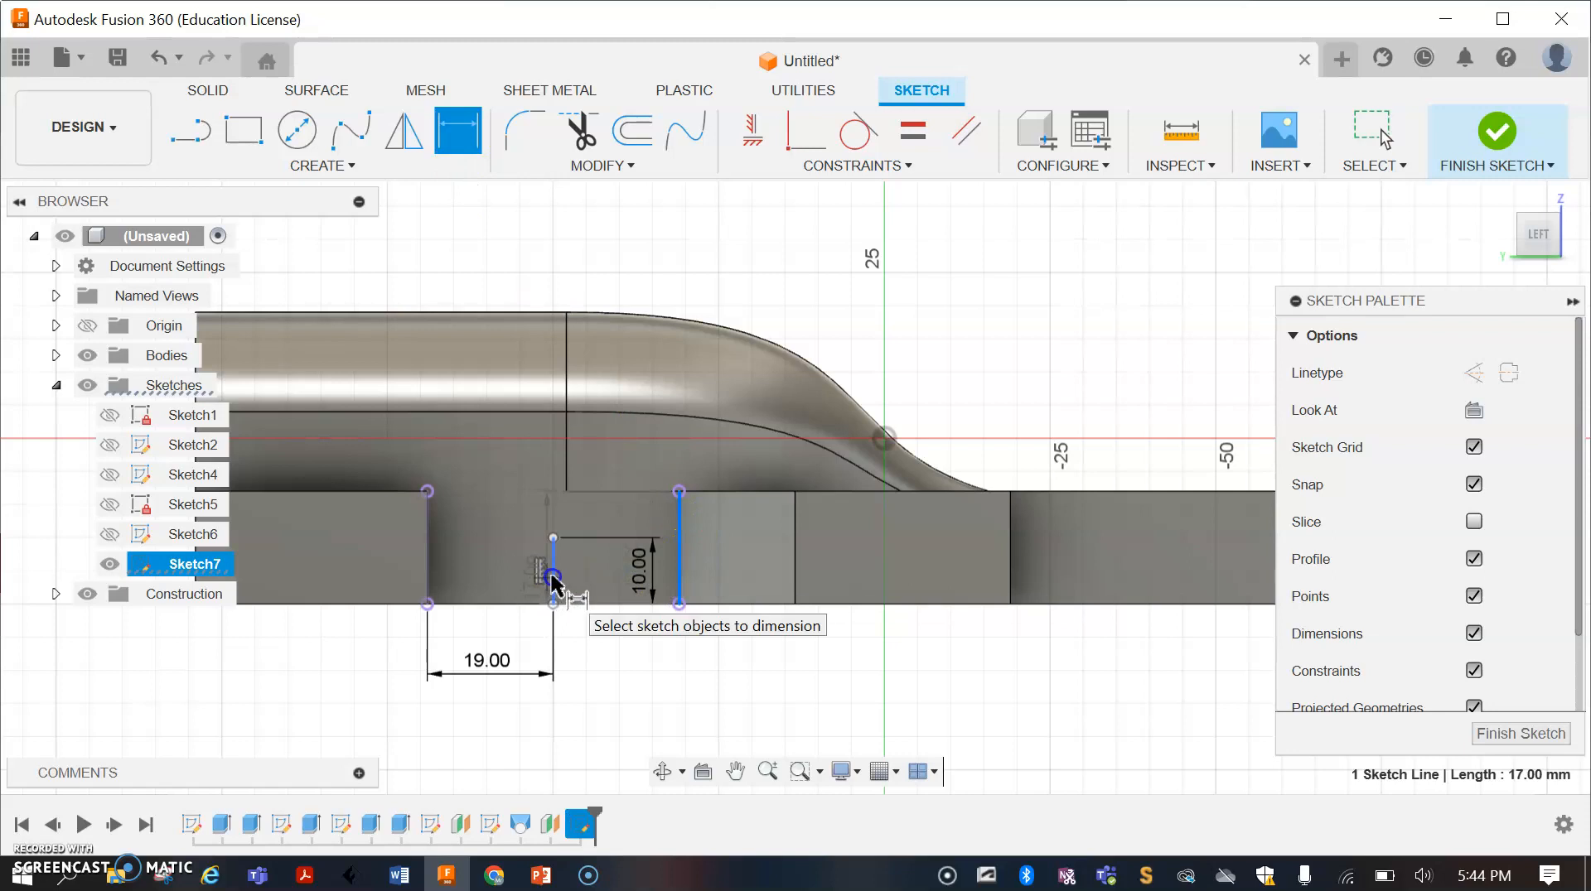
left_click(552, 579)
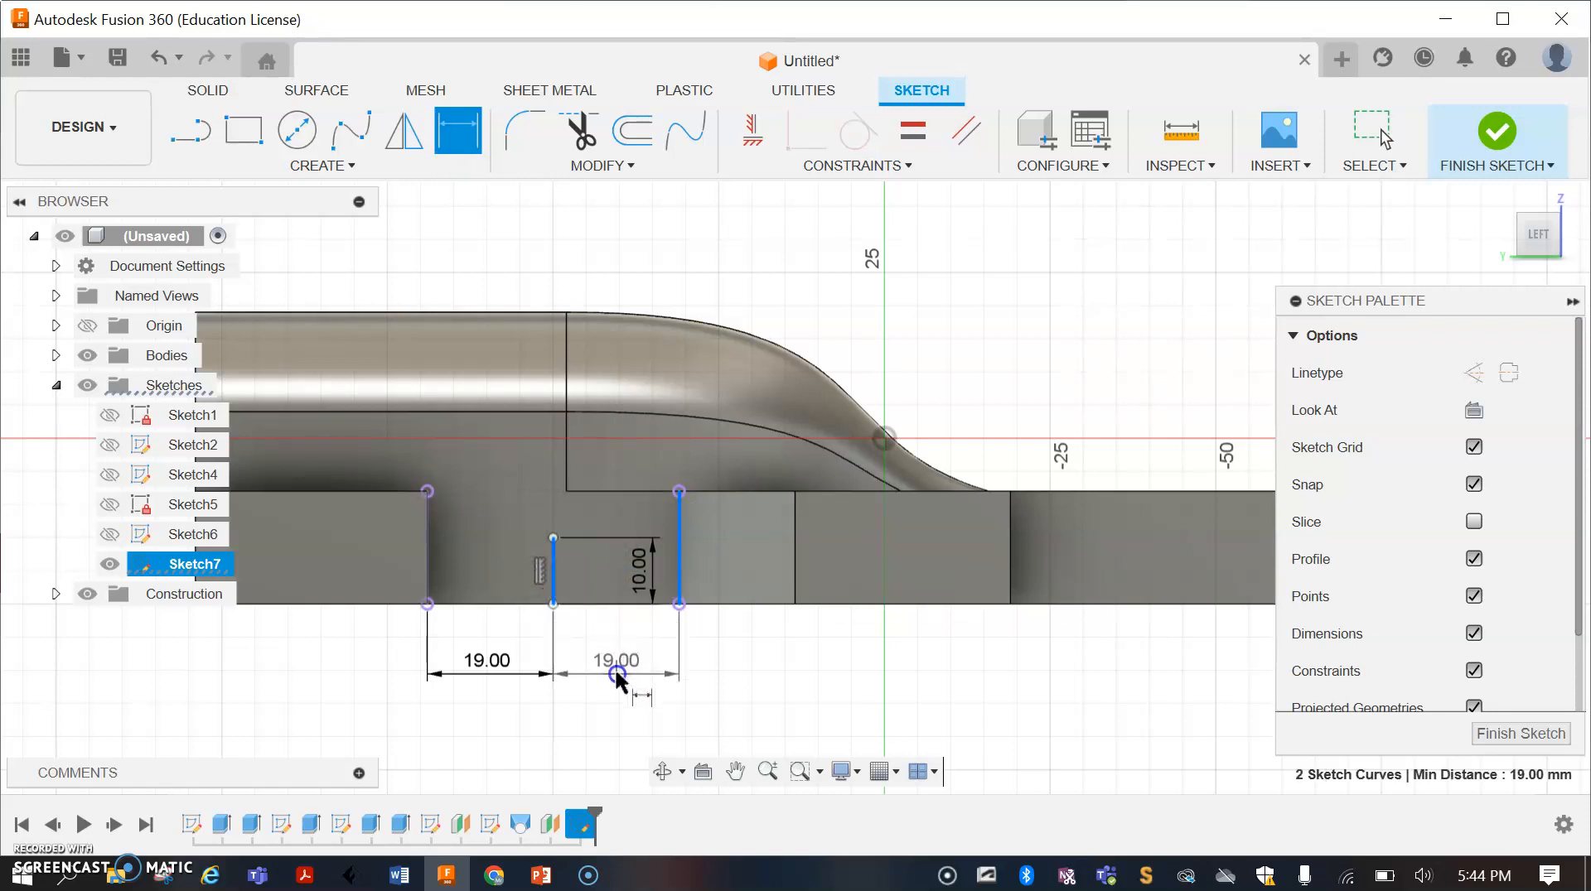
left_click(618, 678)
left_click(917, 541)
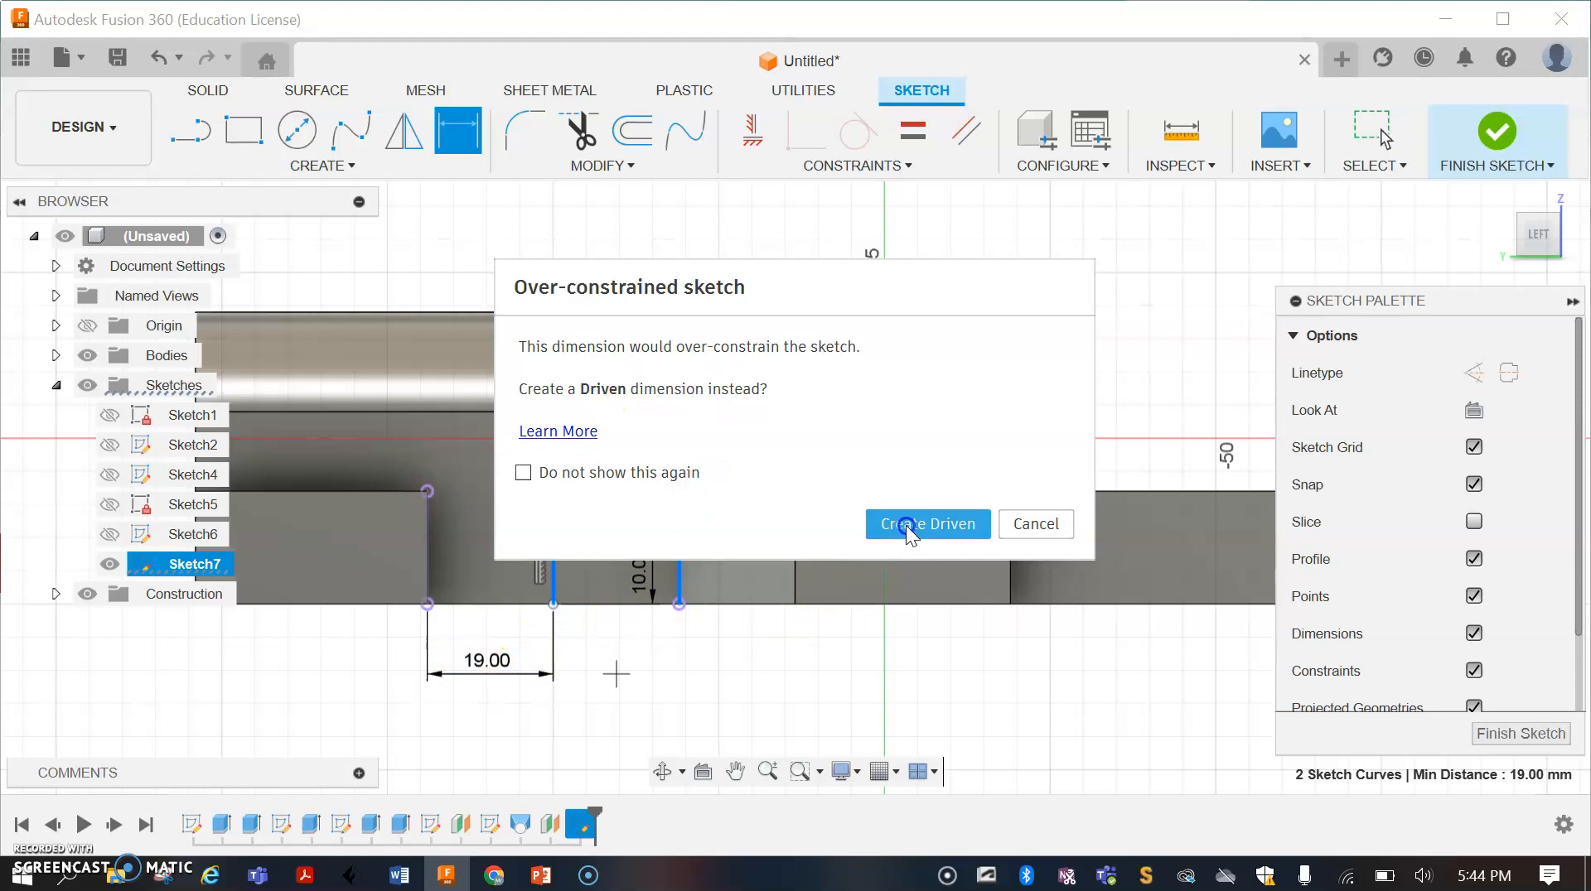
left_click(603, 642)
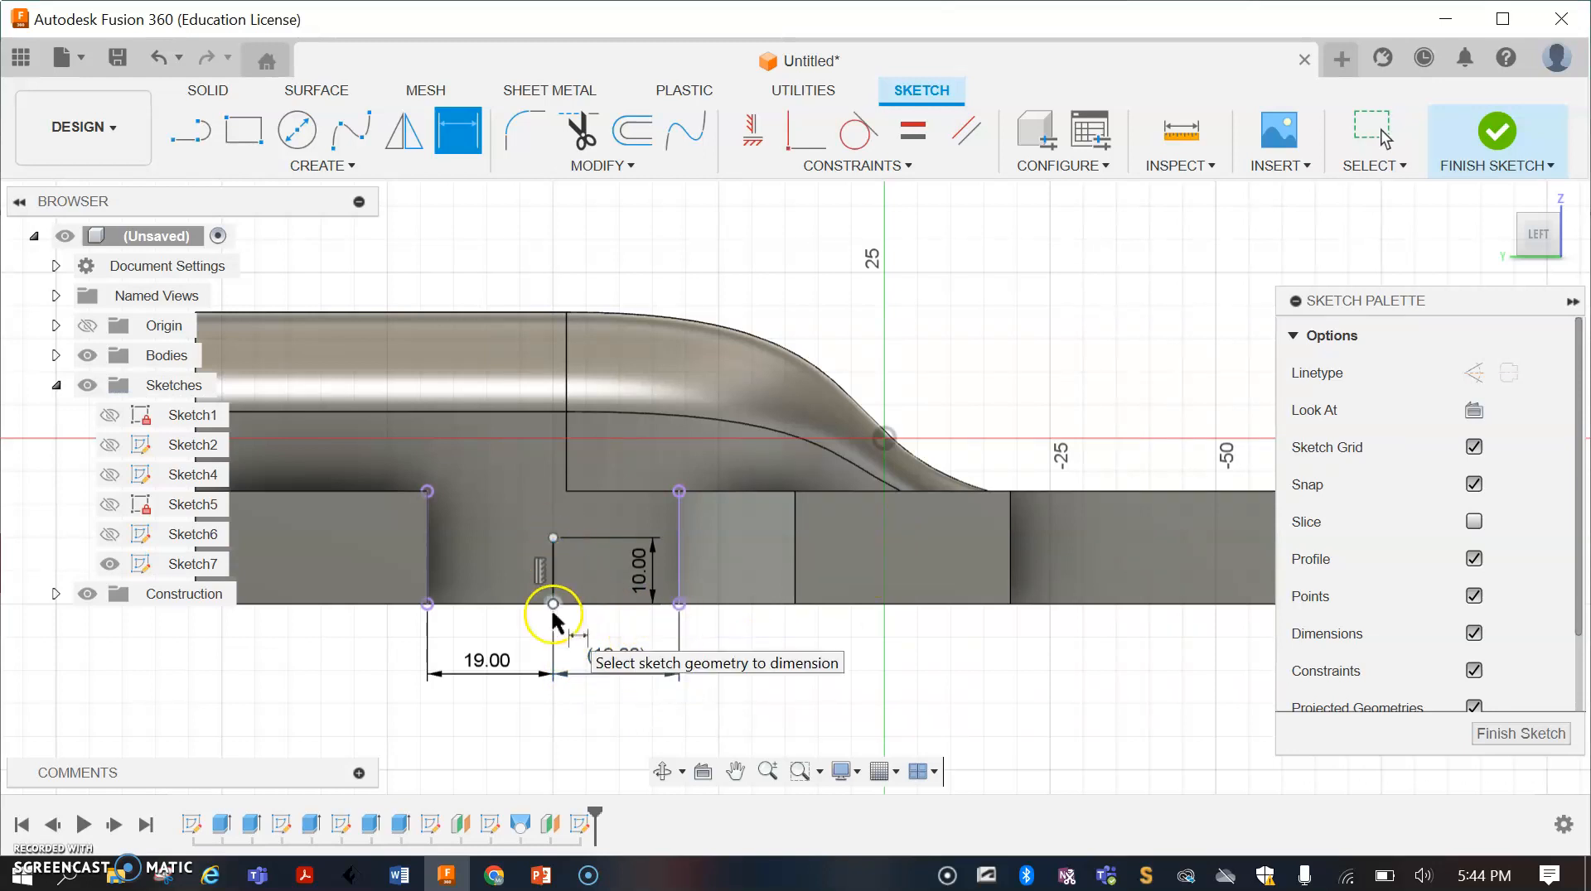
Step: Draw a horizontal line from the vertical line's upper end to just past the far end of the body's low section
scroll(385, 626, "down", 3)
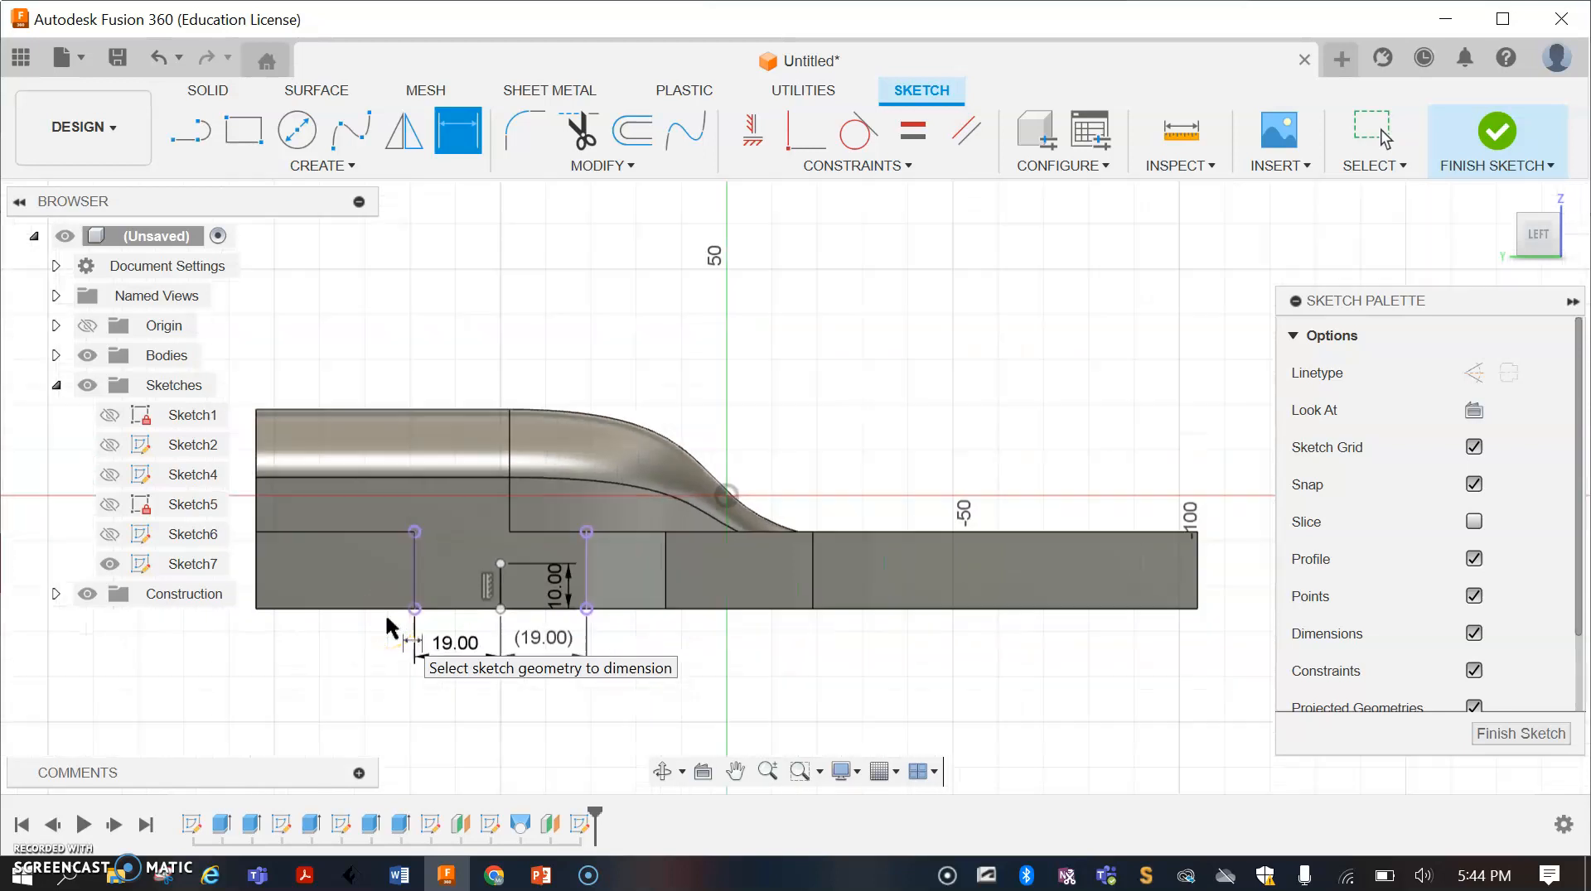
left_click(191, 136)
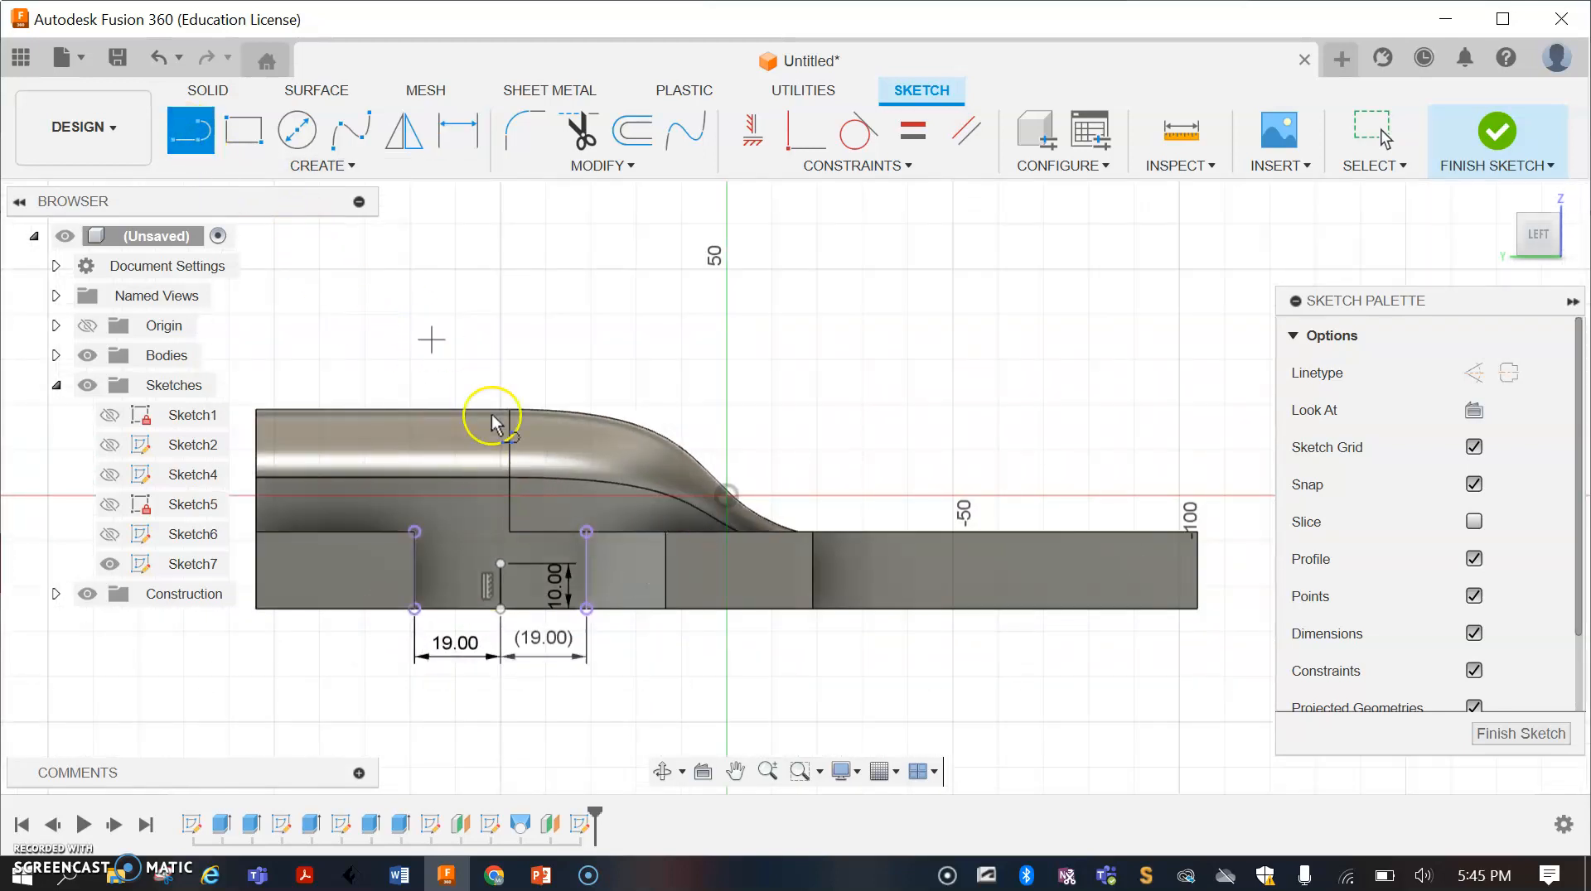
left_click(501, 564)
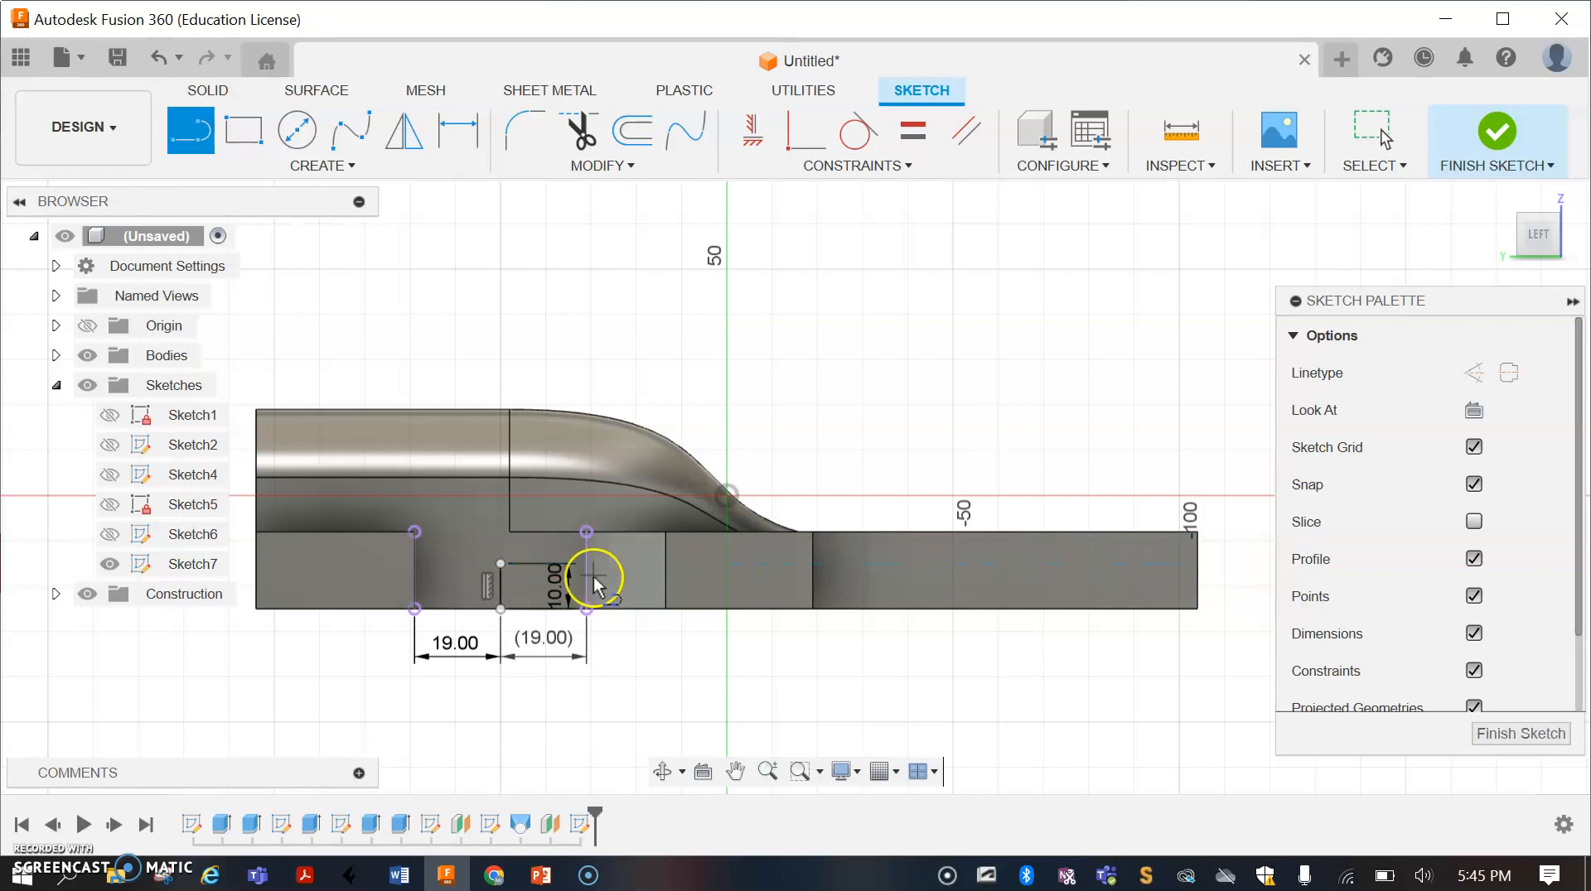
scroll(593, 578, "down", 4)
scroll(593, 579, "up", 3)
scroll(593, 580, "up", 1)
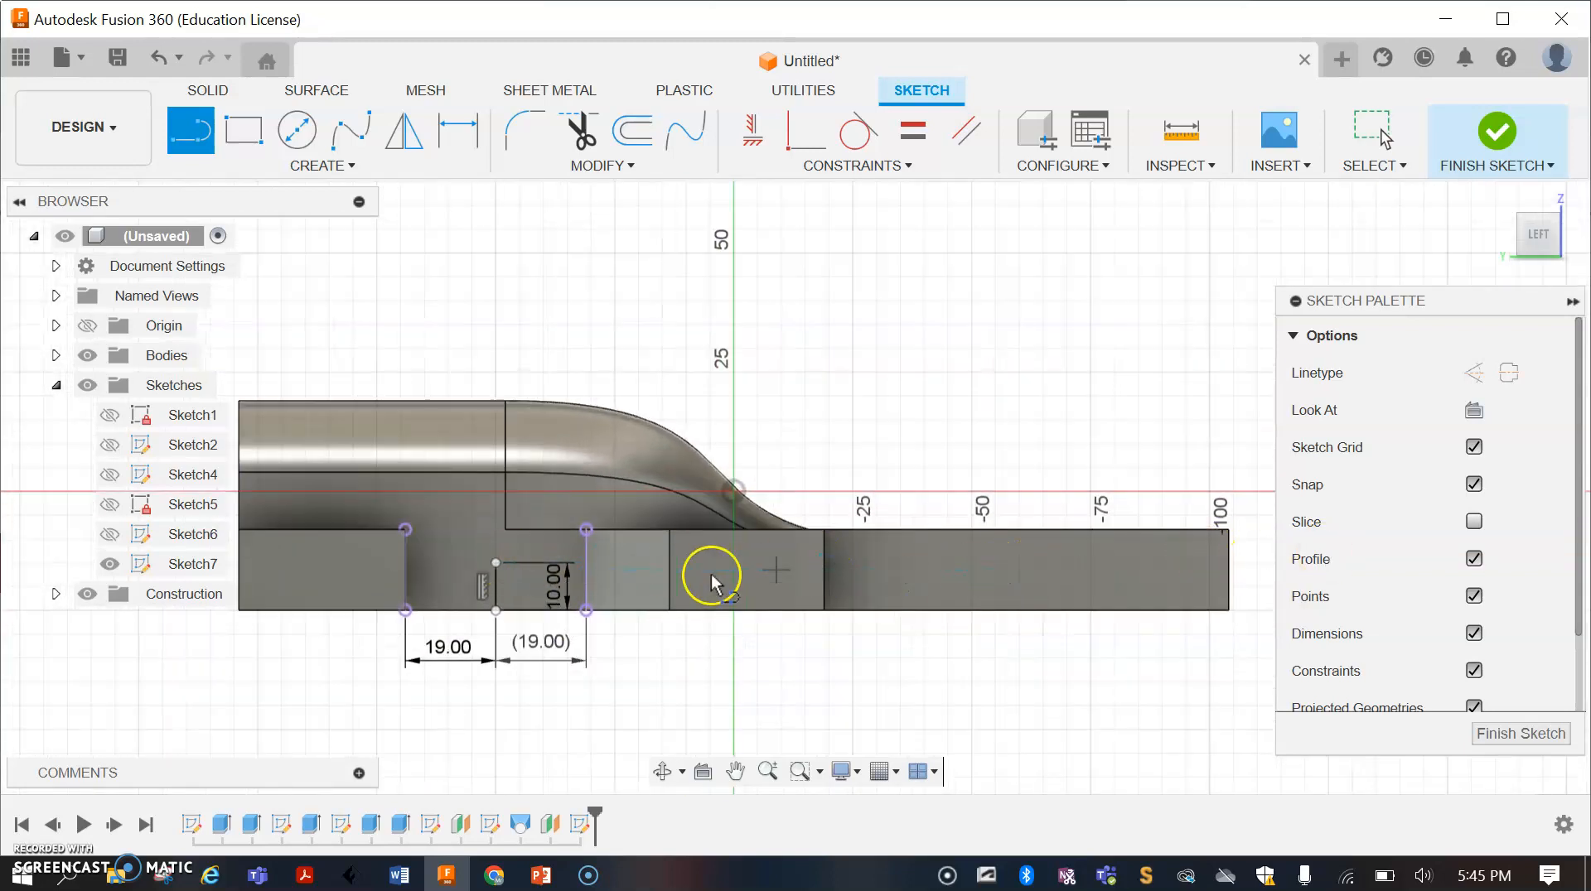
left_click(496, 563)
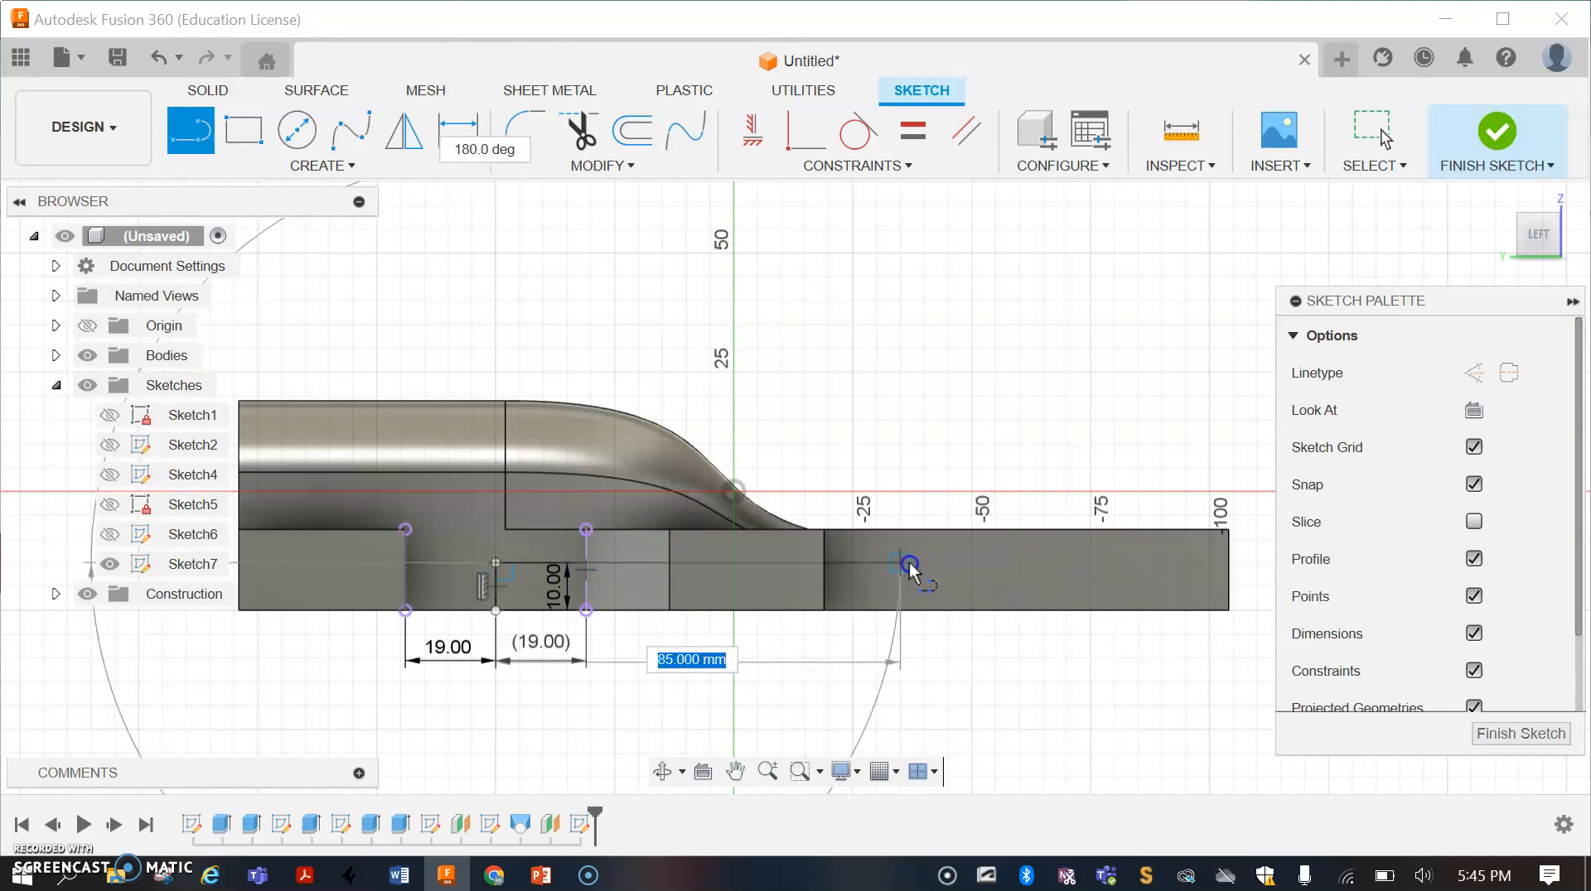
left_click(1232, 563)
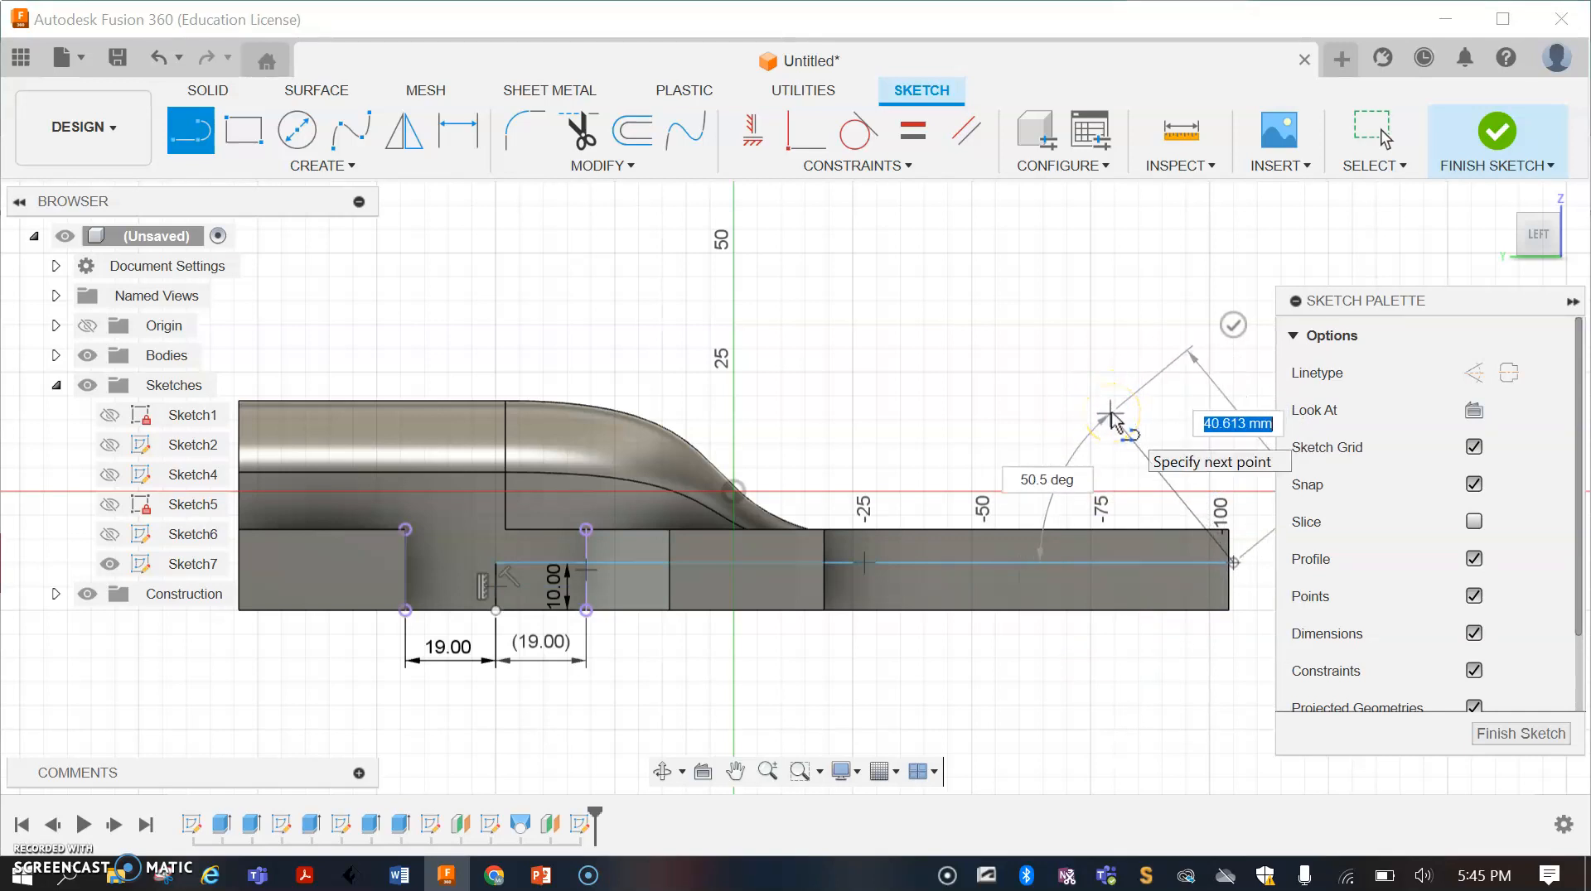
key("Escape")
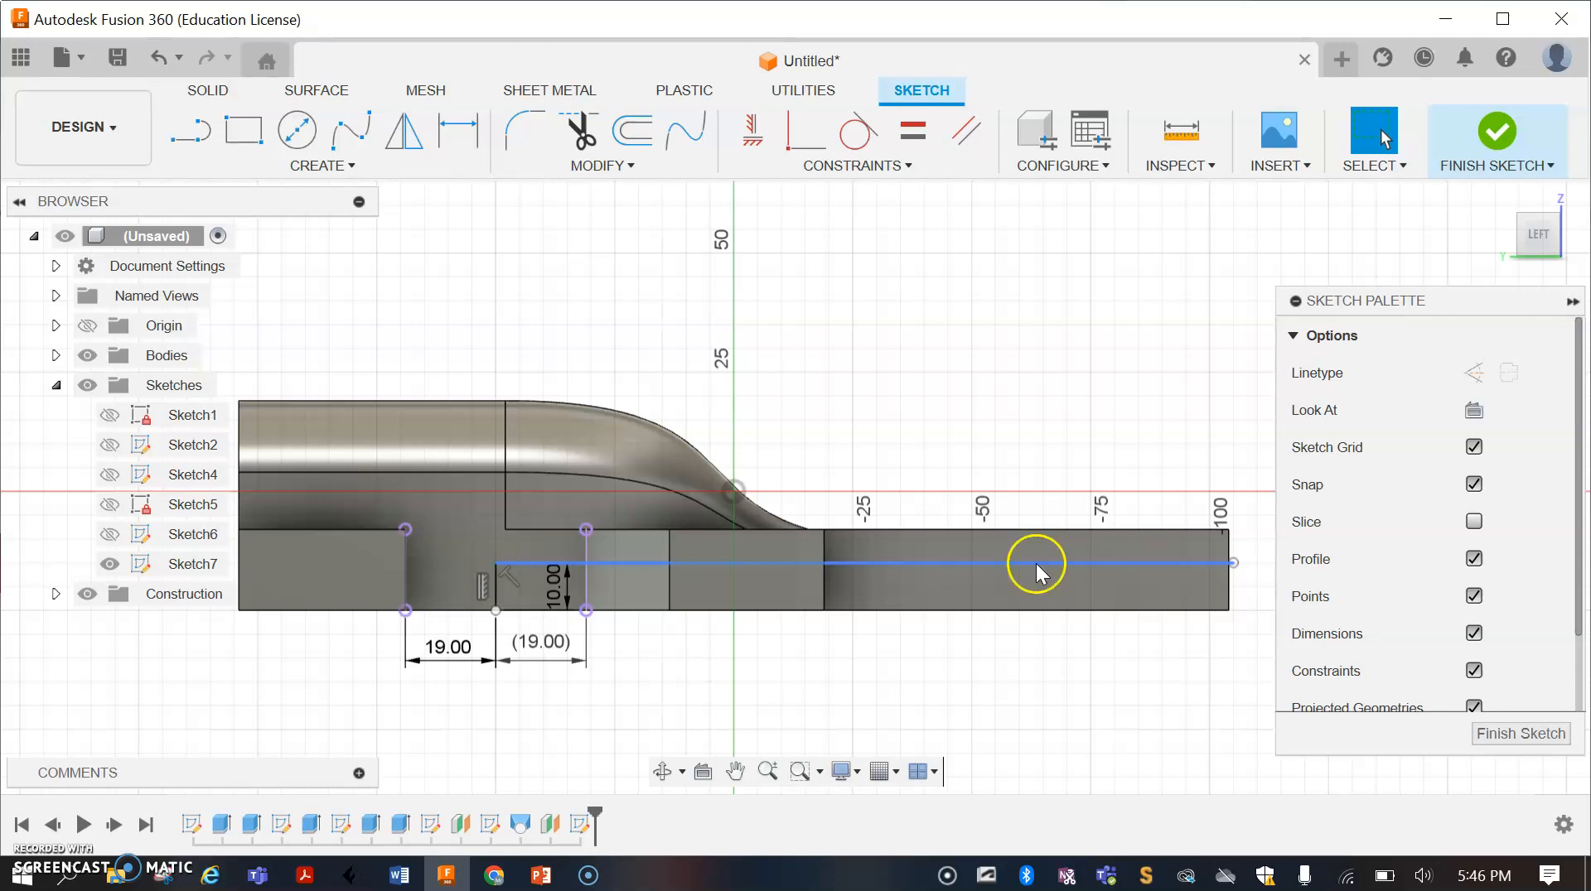
Step: Draw a 6 mm diameter circle centred where the vertical and horizontal lines meet
scroll(480, 563, "up", 2)
scroll(479, 564, "up", 3)
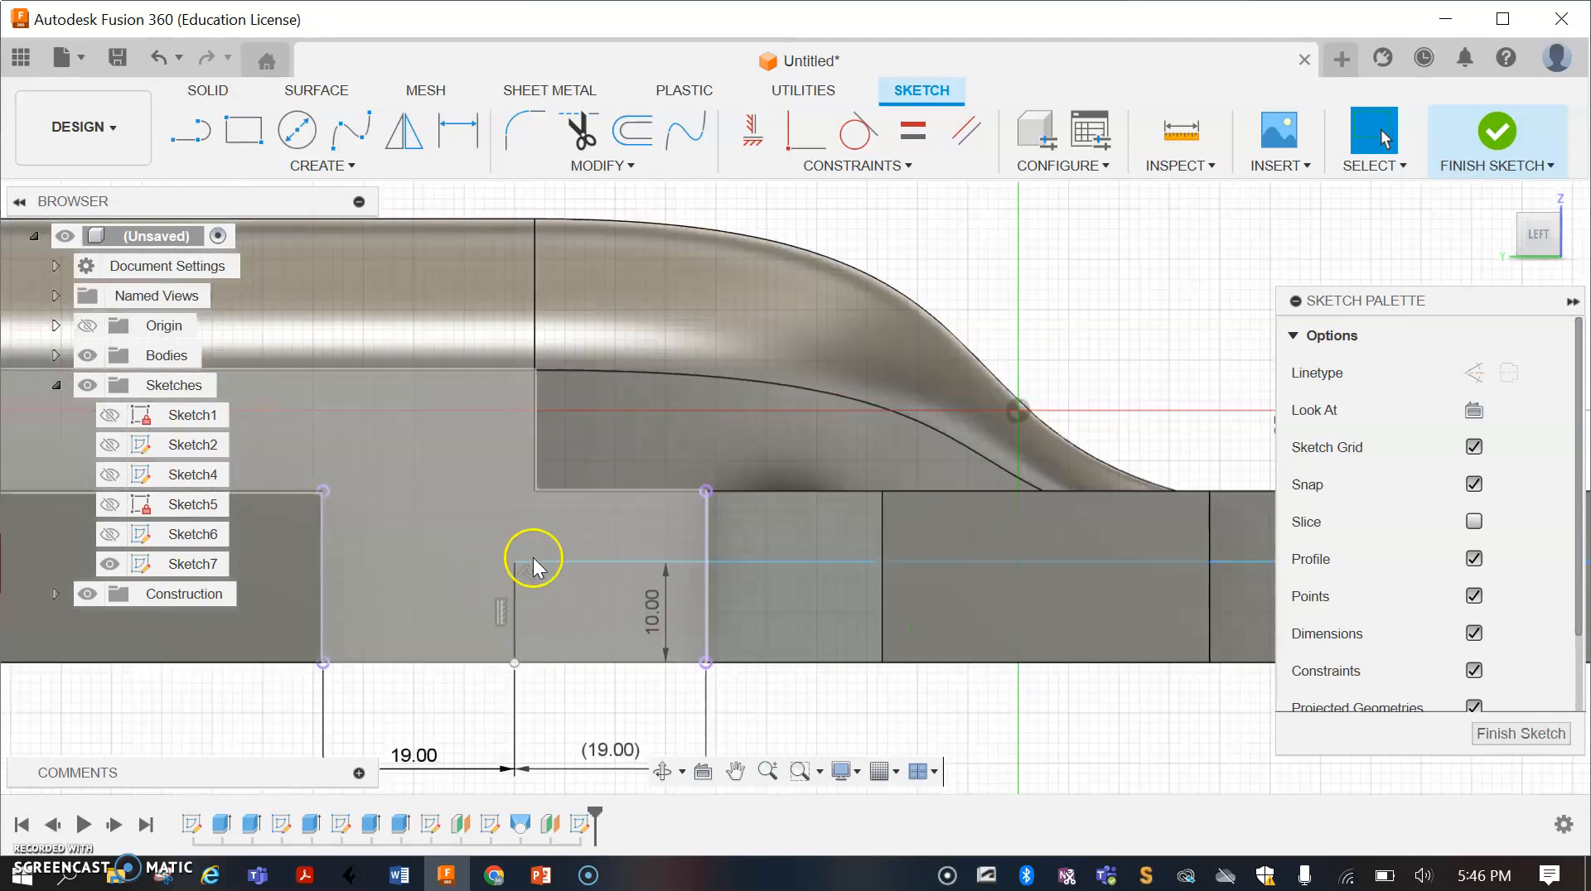
left_click(296, 131)
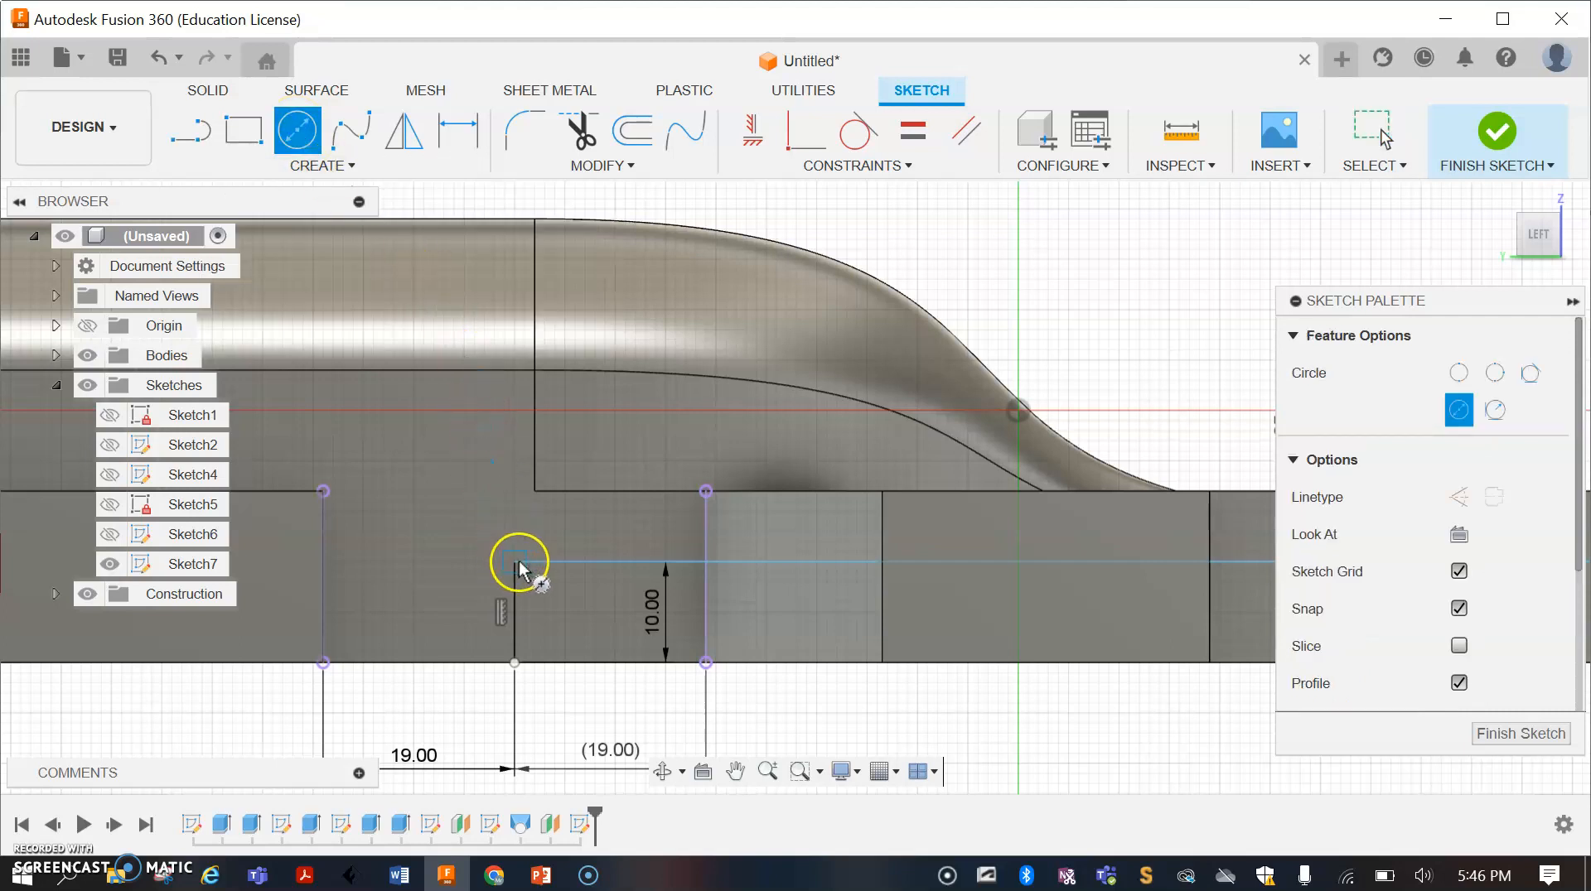
left_click(514, 562)
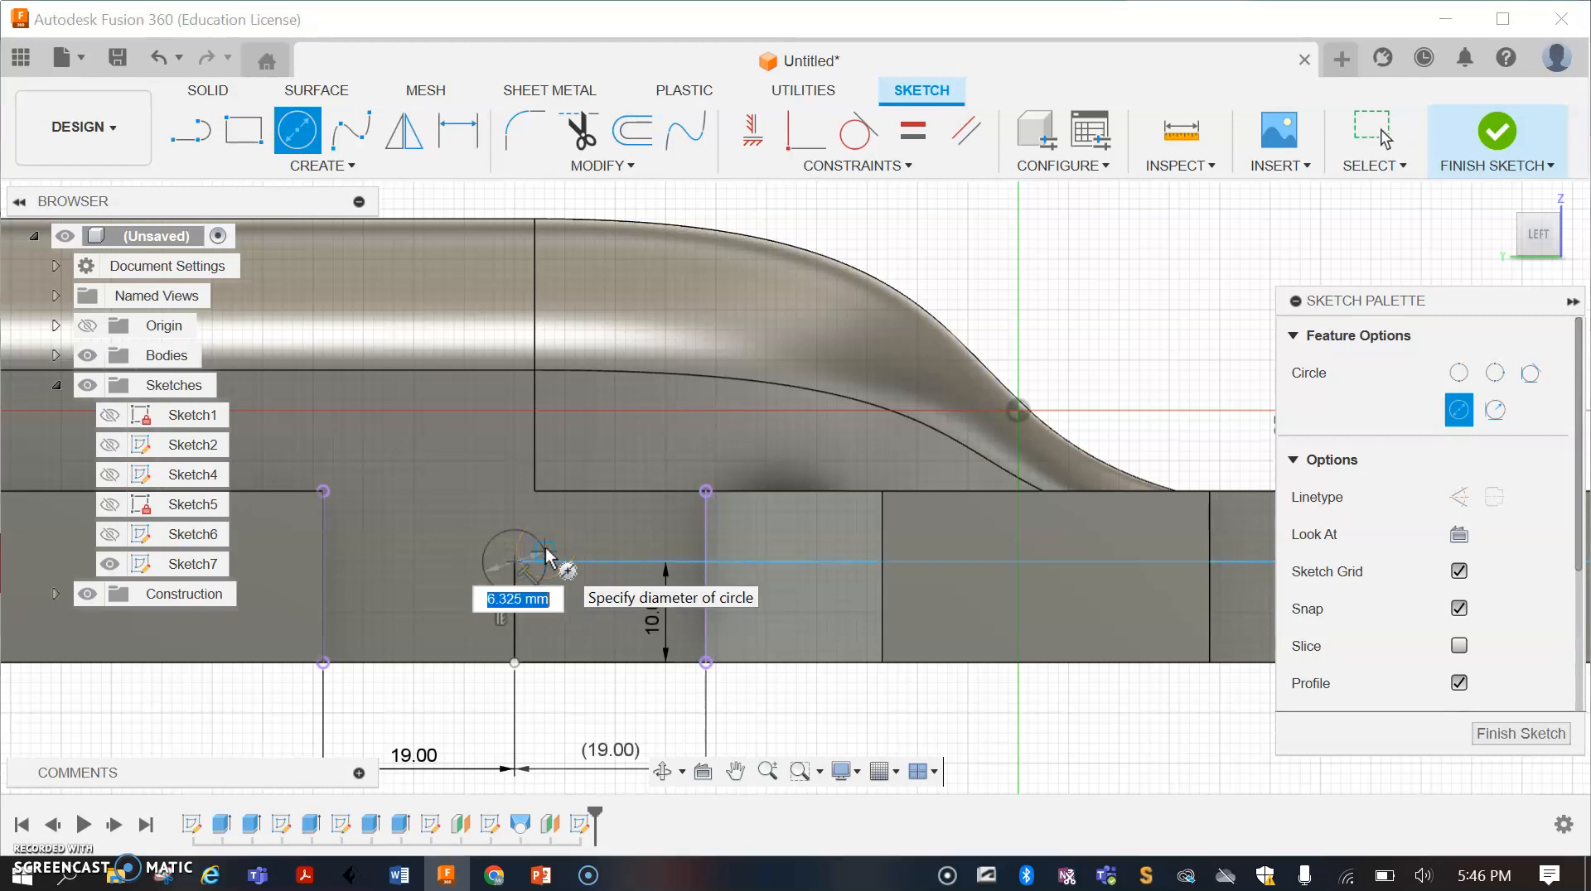
type("6")
key("Return")
key("Escape")
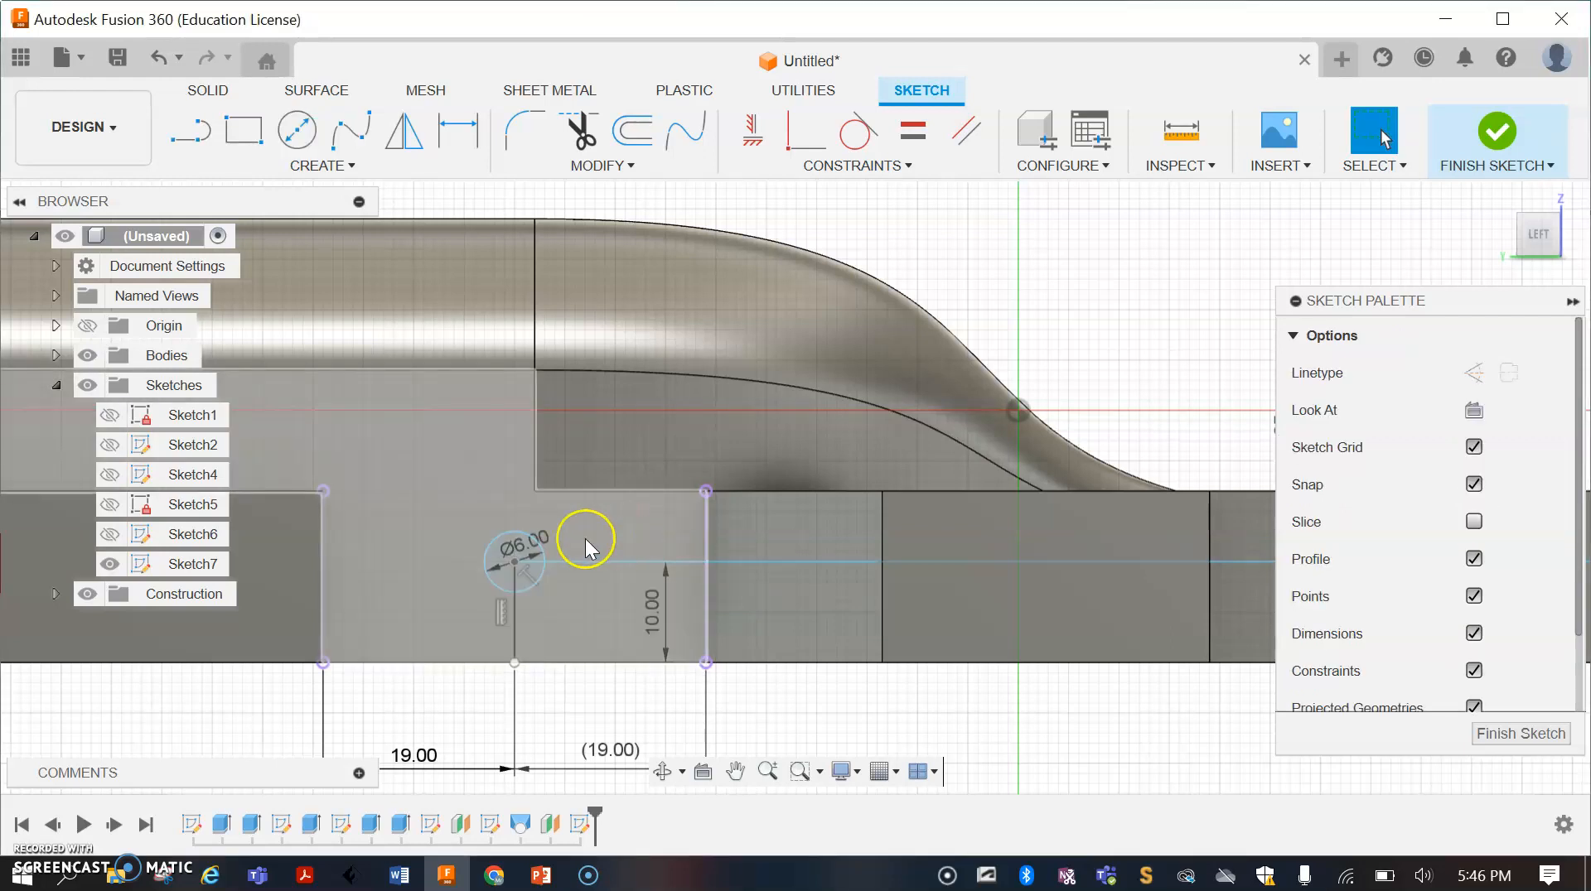
Step: Draw a 33 mm diameter circle concentric with the 6 mm circle in the gap between the side blocks
left_click(309, 139)
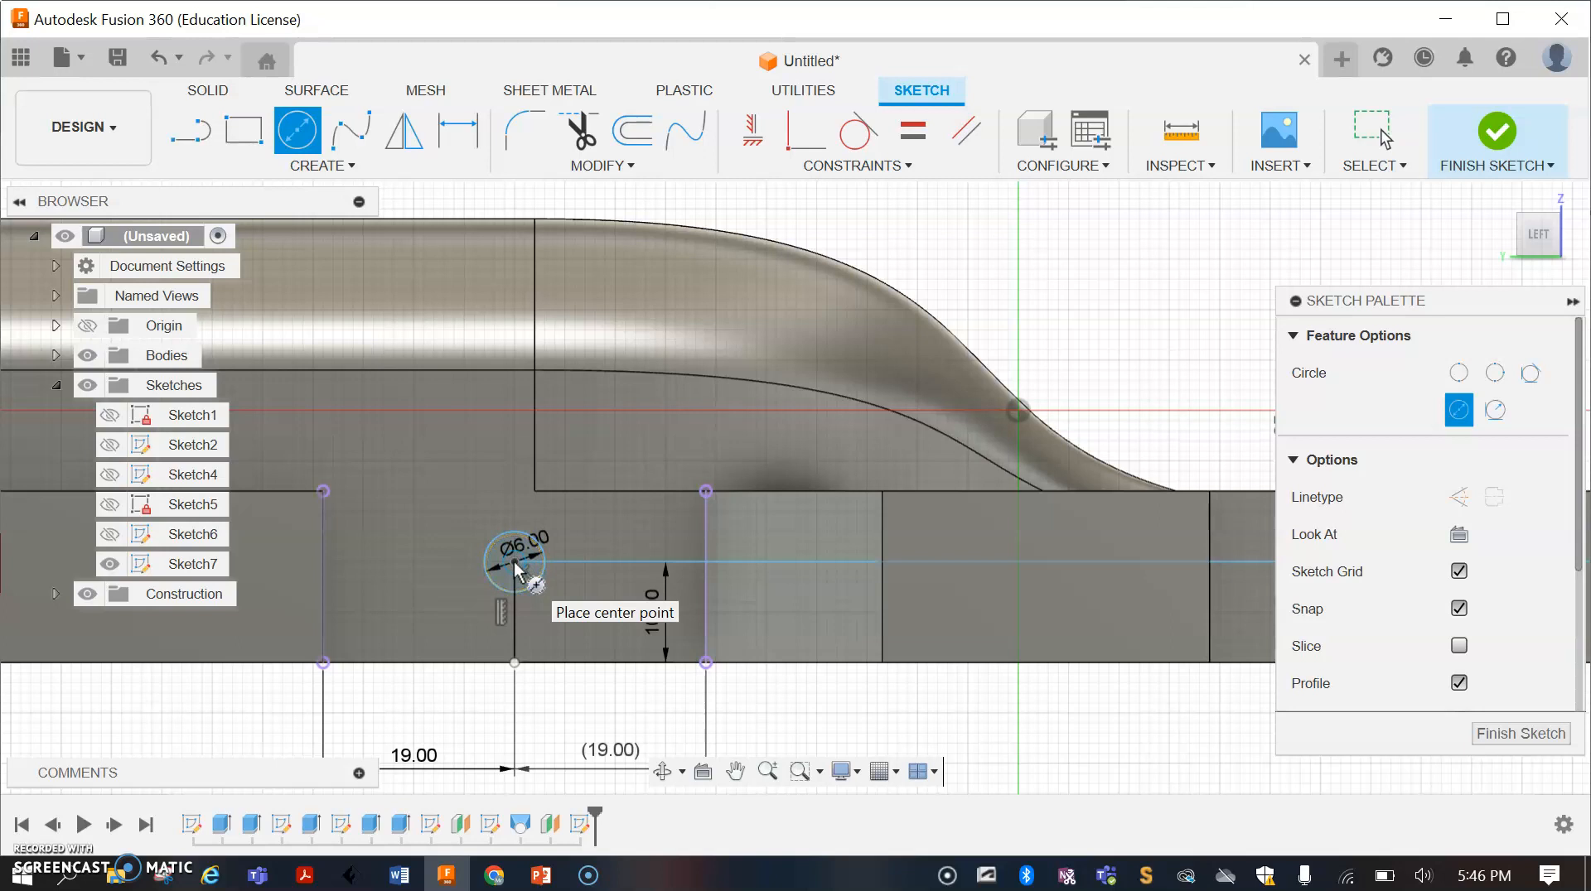
left_click(515, 565)
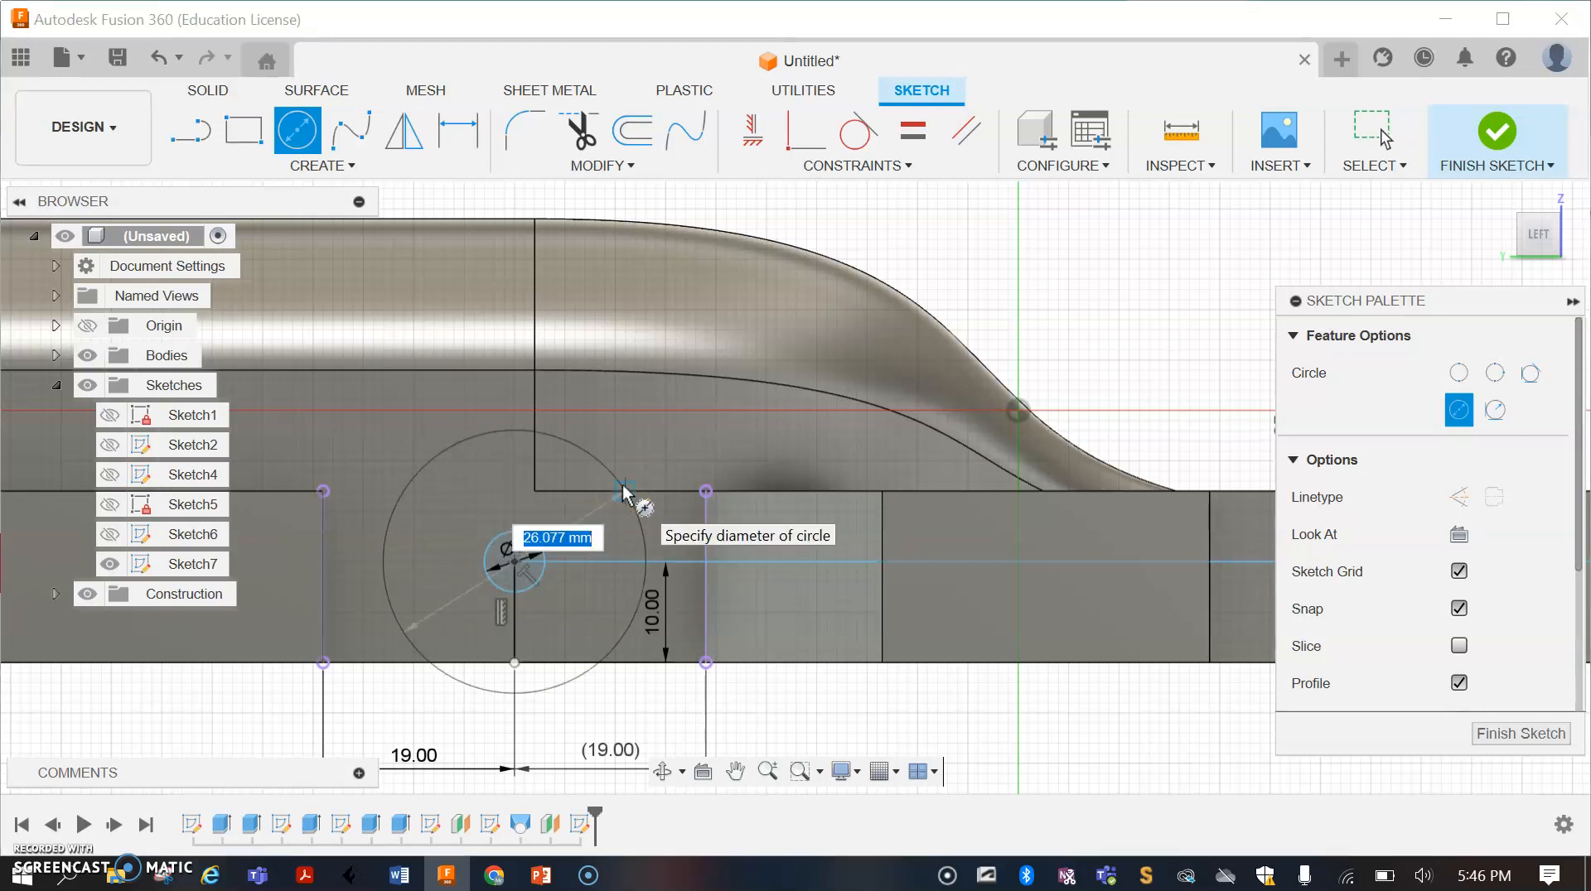
type("33")
key("Return")
key("Escape")
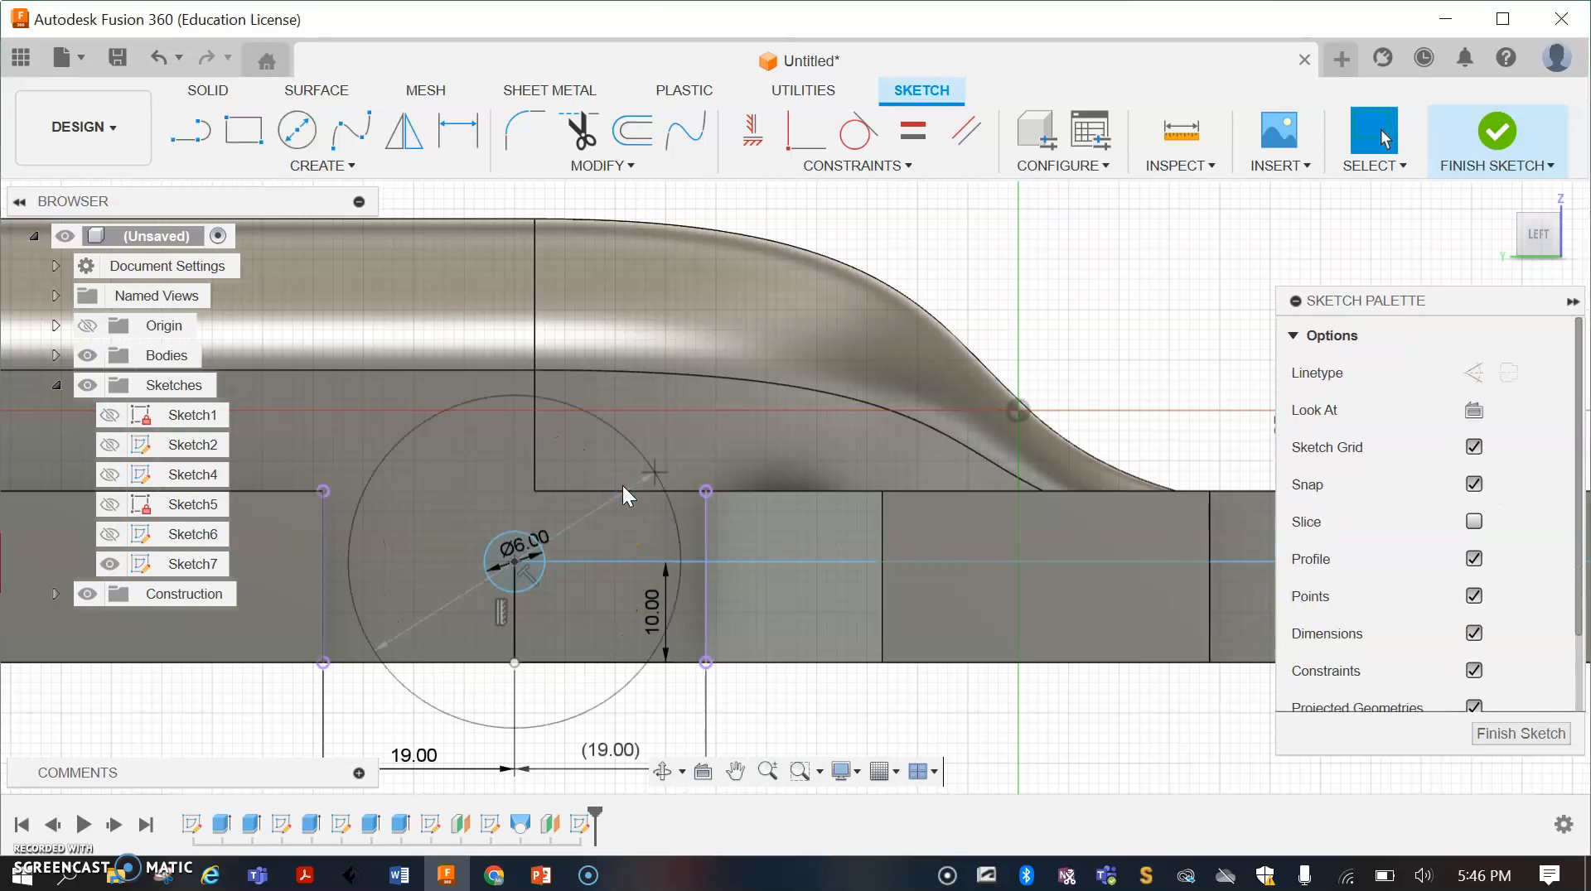
left_click(513, 641)
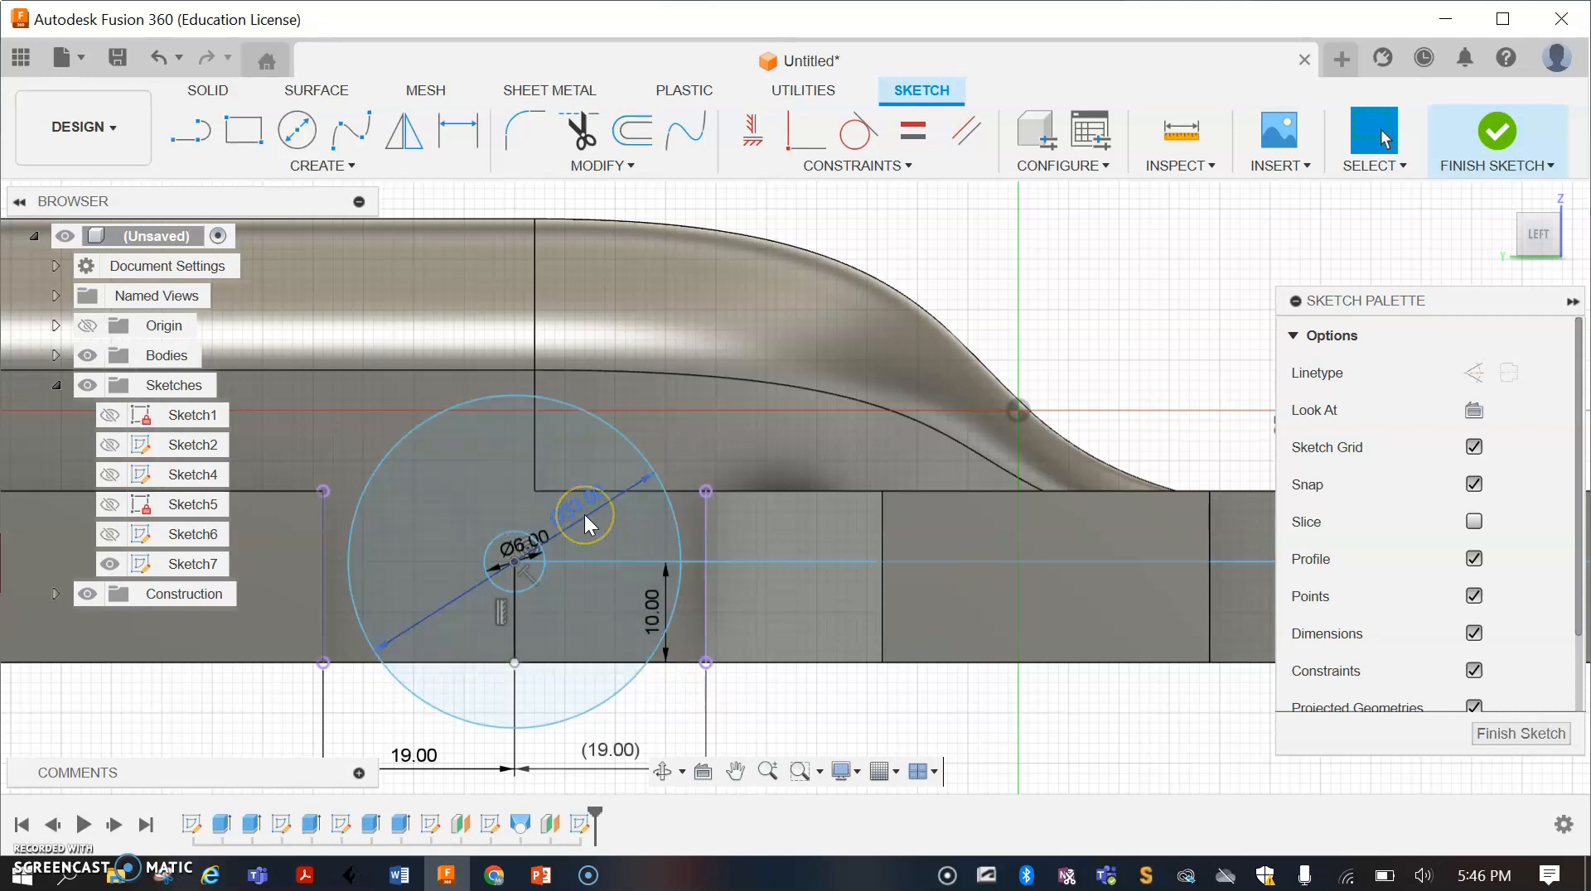
left_click(672, 549)
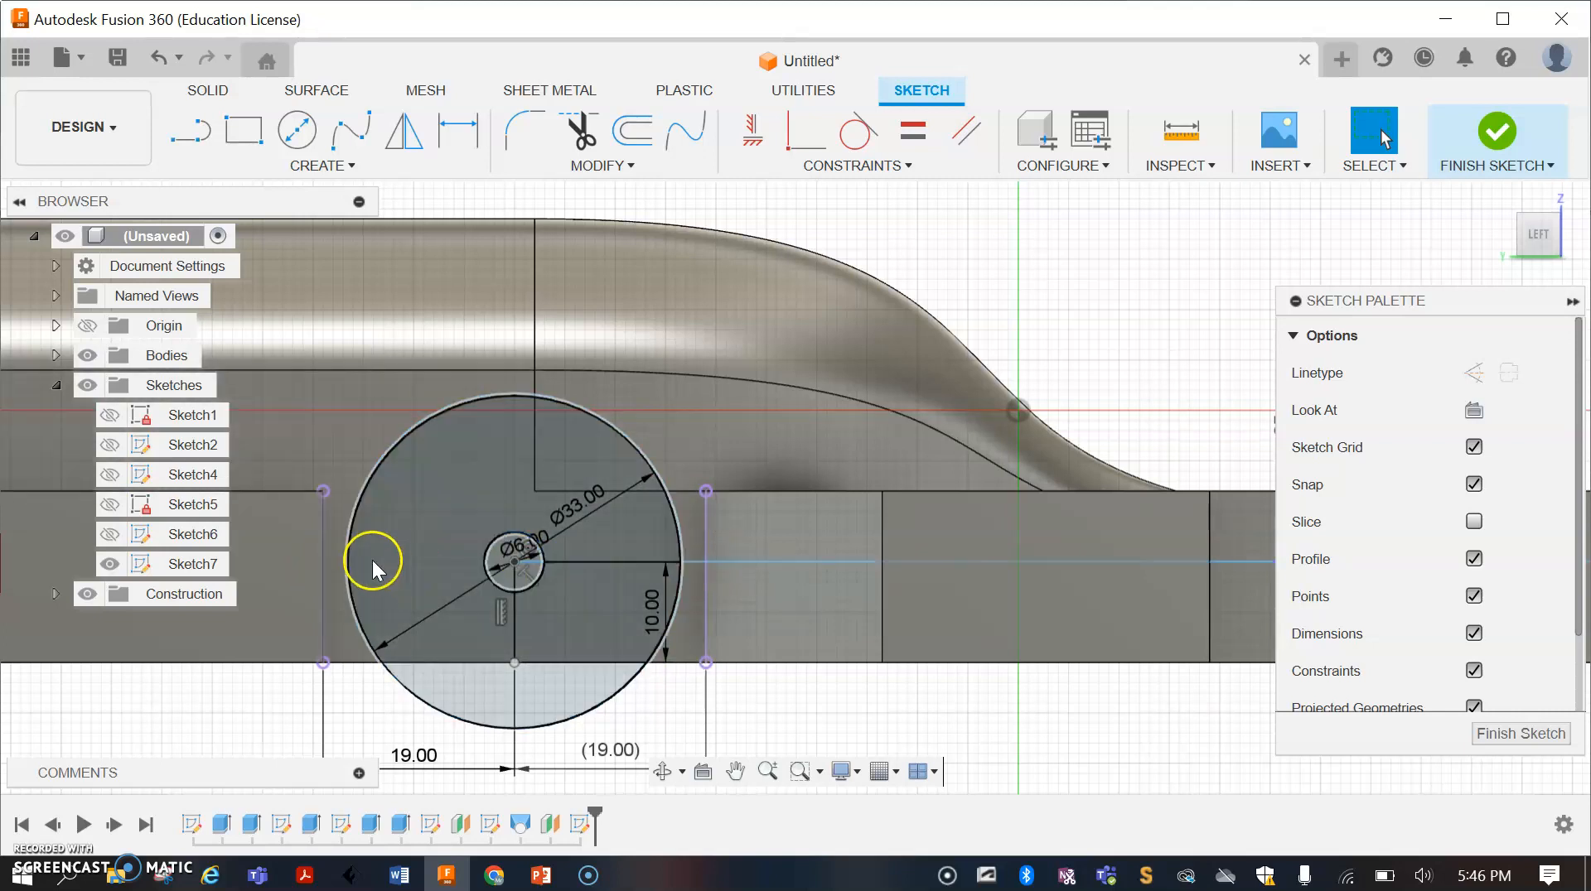
Step: Collapse the sketch palette and draw a 6 mm diameter circle centred on the horizontal line, about midway along the body's low section
scroll(371, 560, "down", 2)
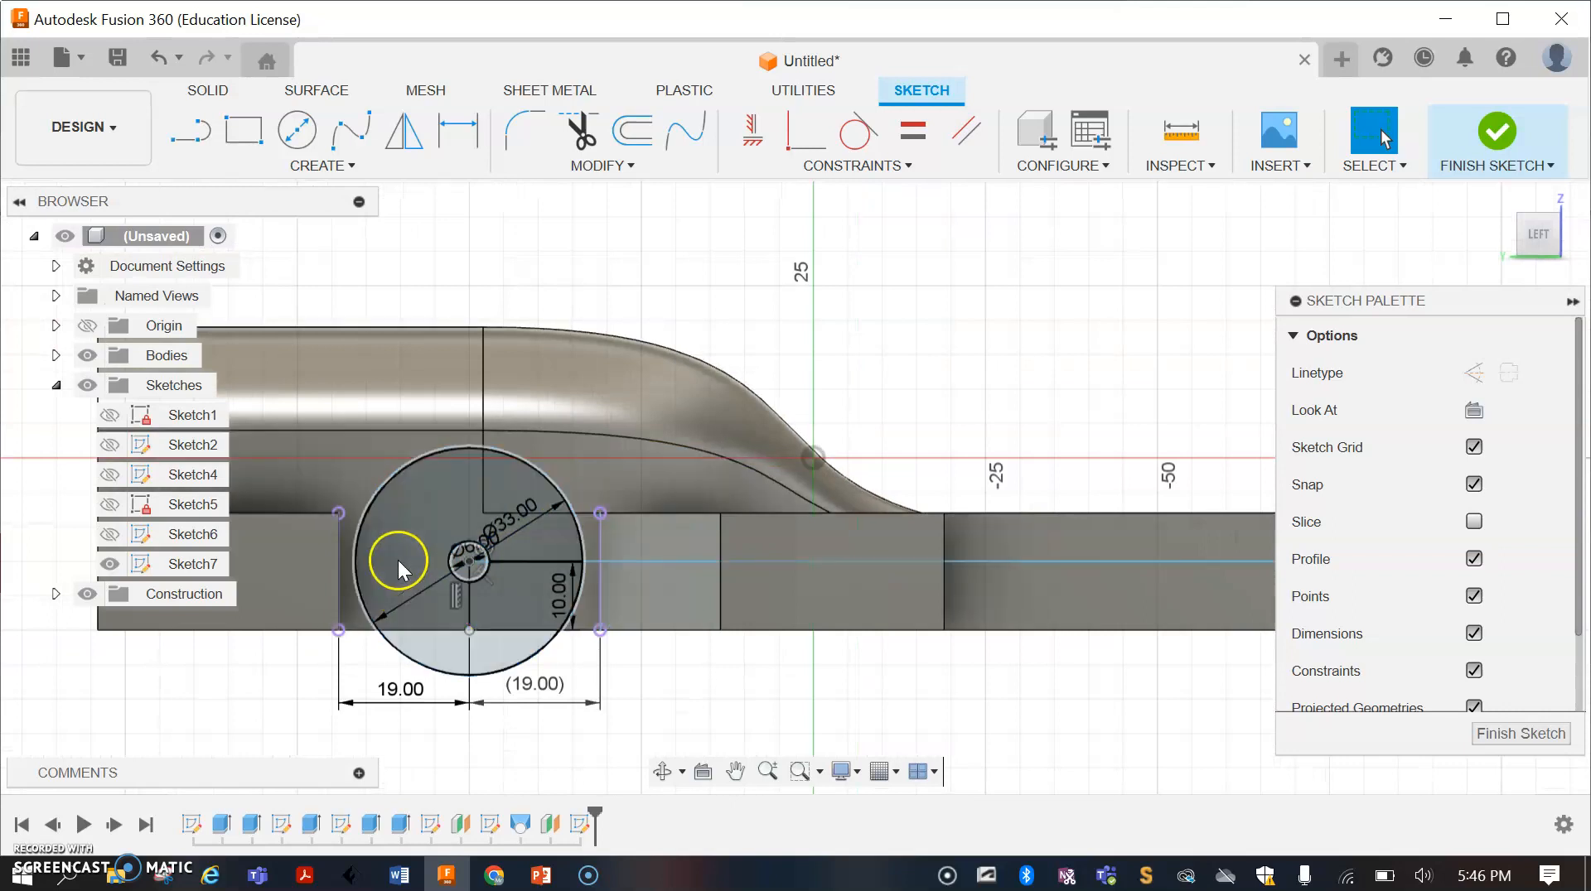
scroll(299, 606, "down", 2)
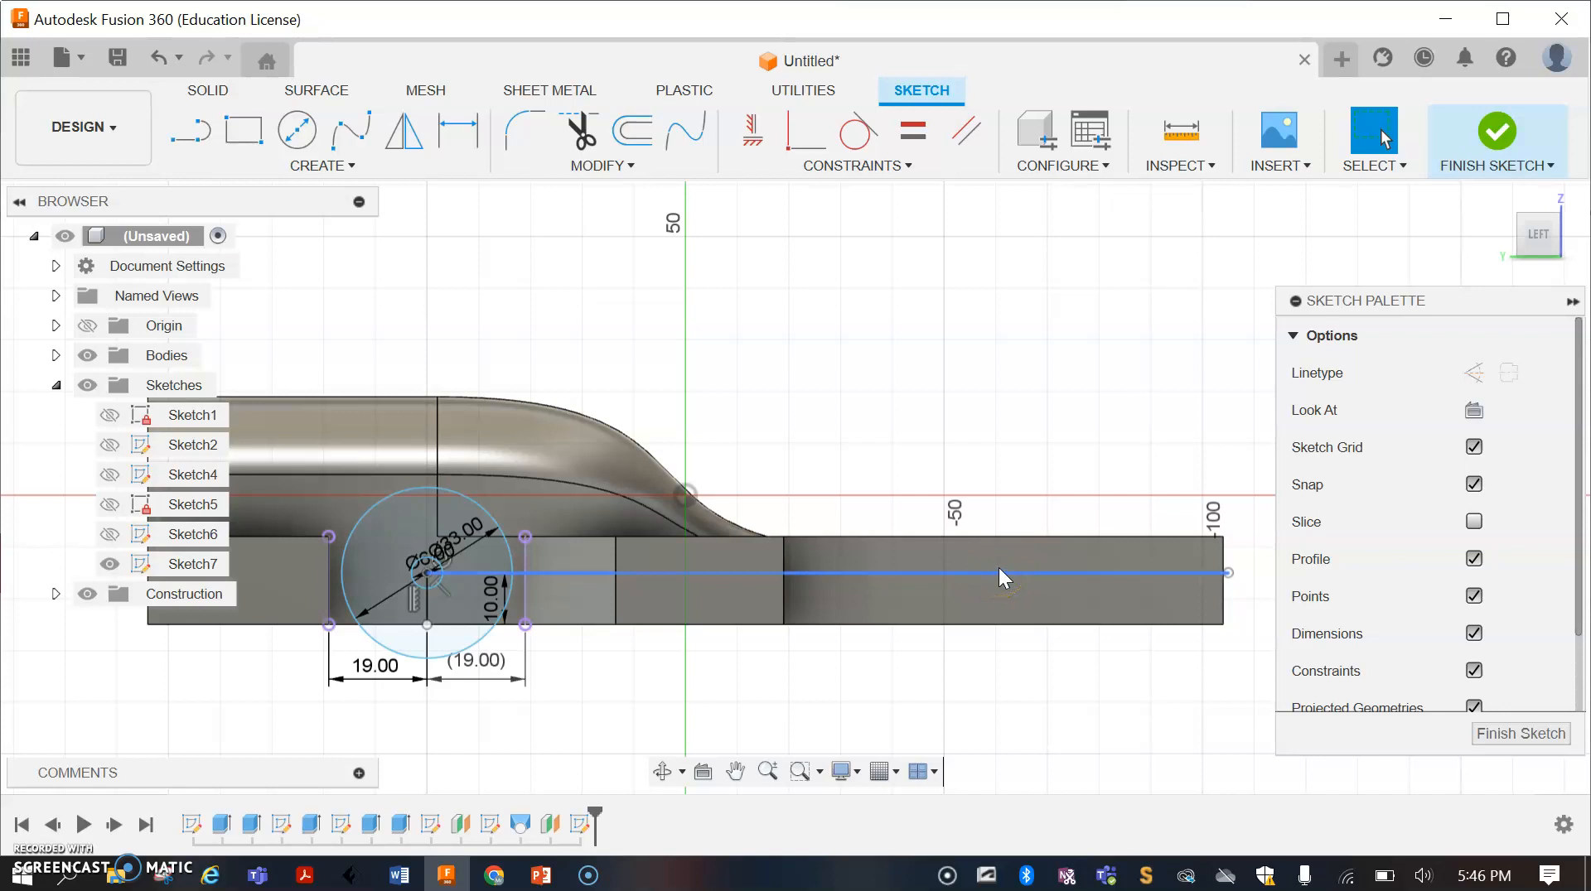
scroll(1053, 580, "up", 1)
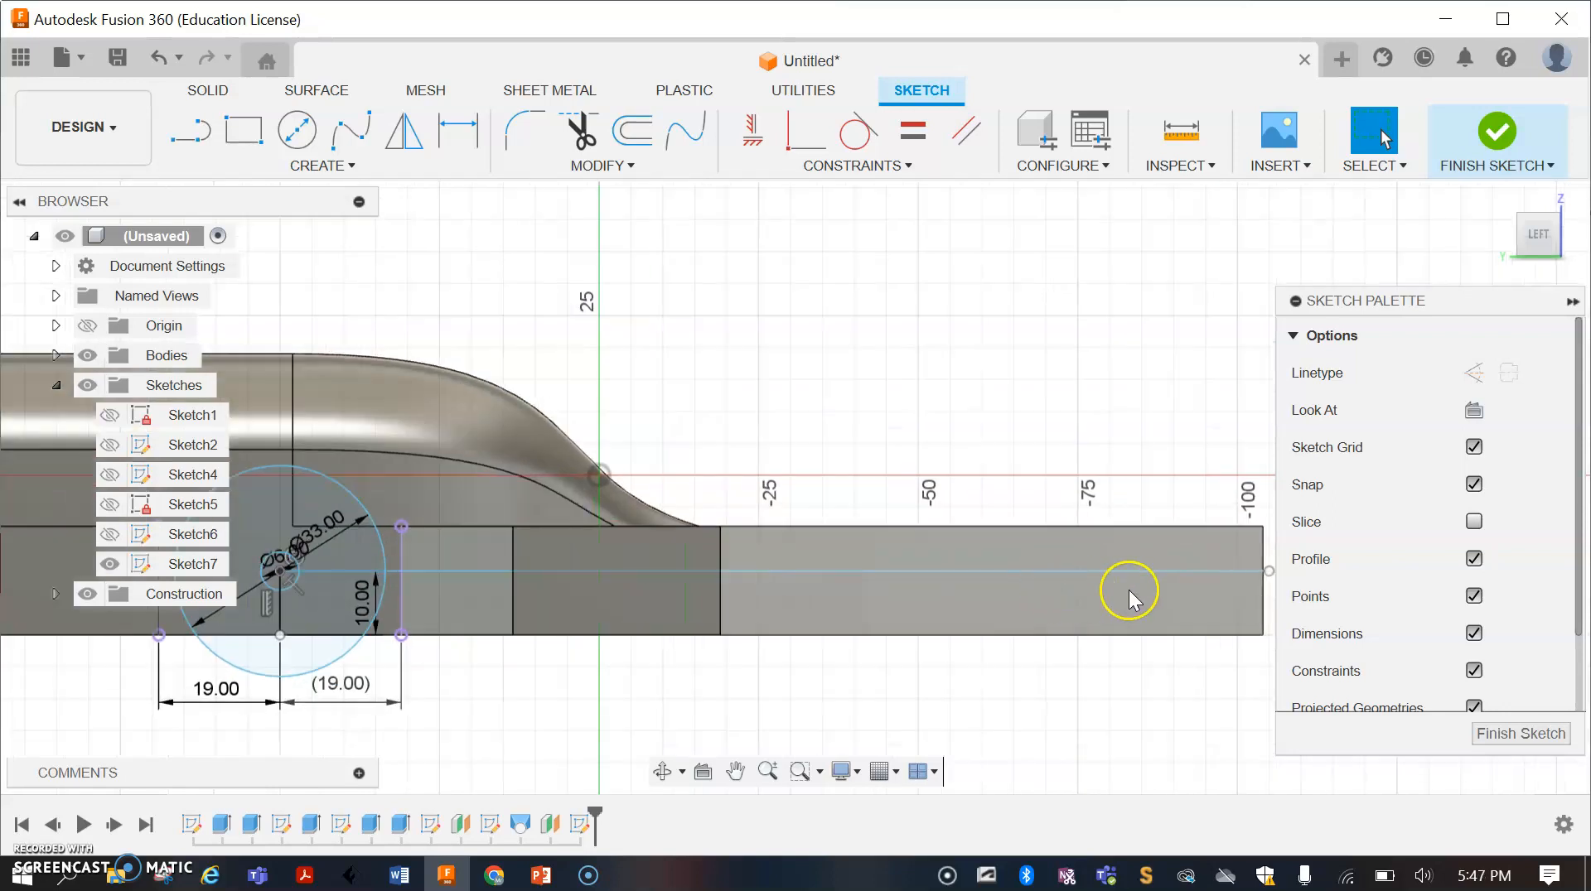
scroll(1210, 580, "up", 1)
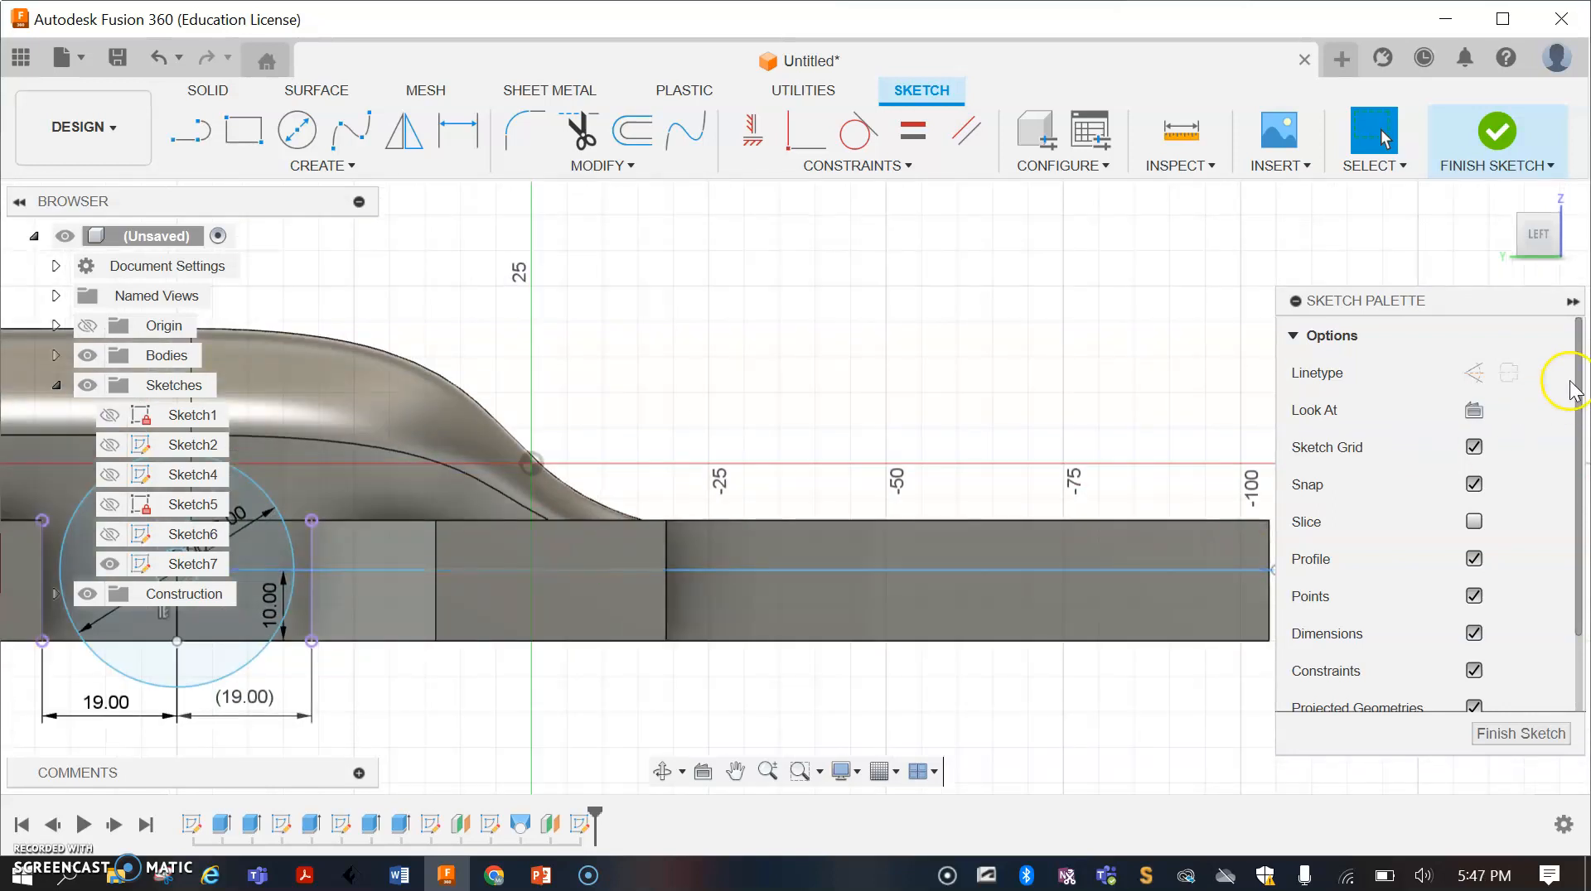
left_click(1572, 302)
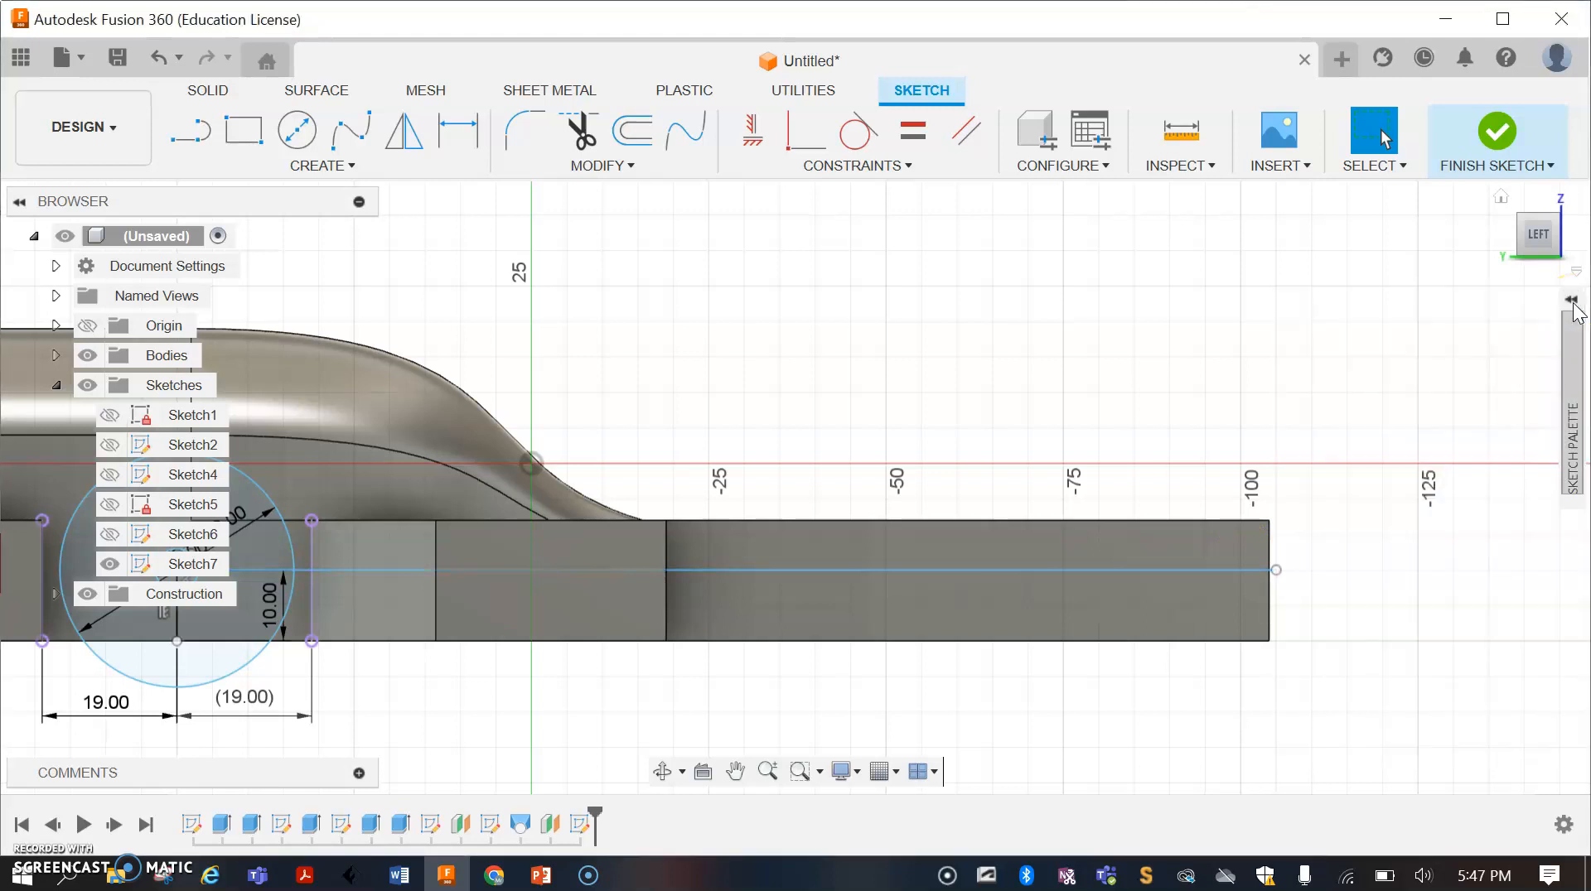
left_click(300, 137)
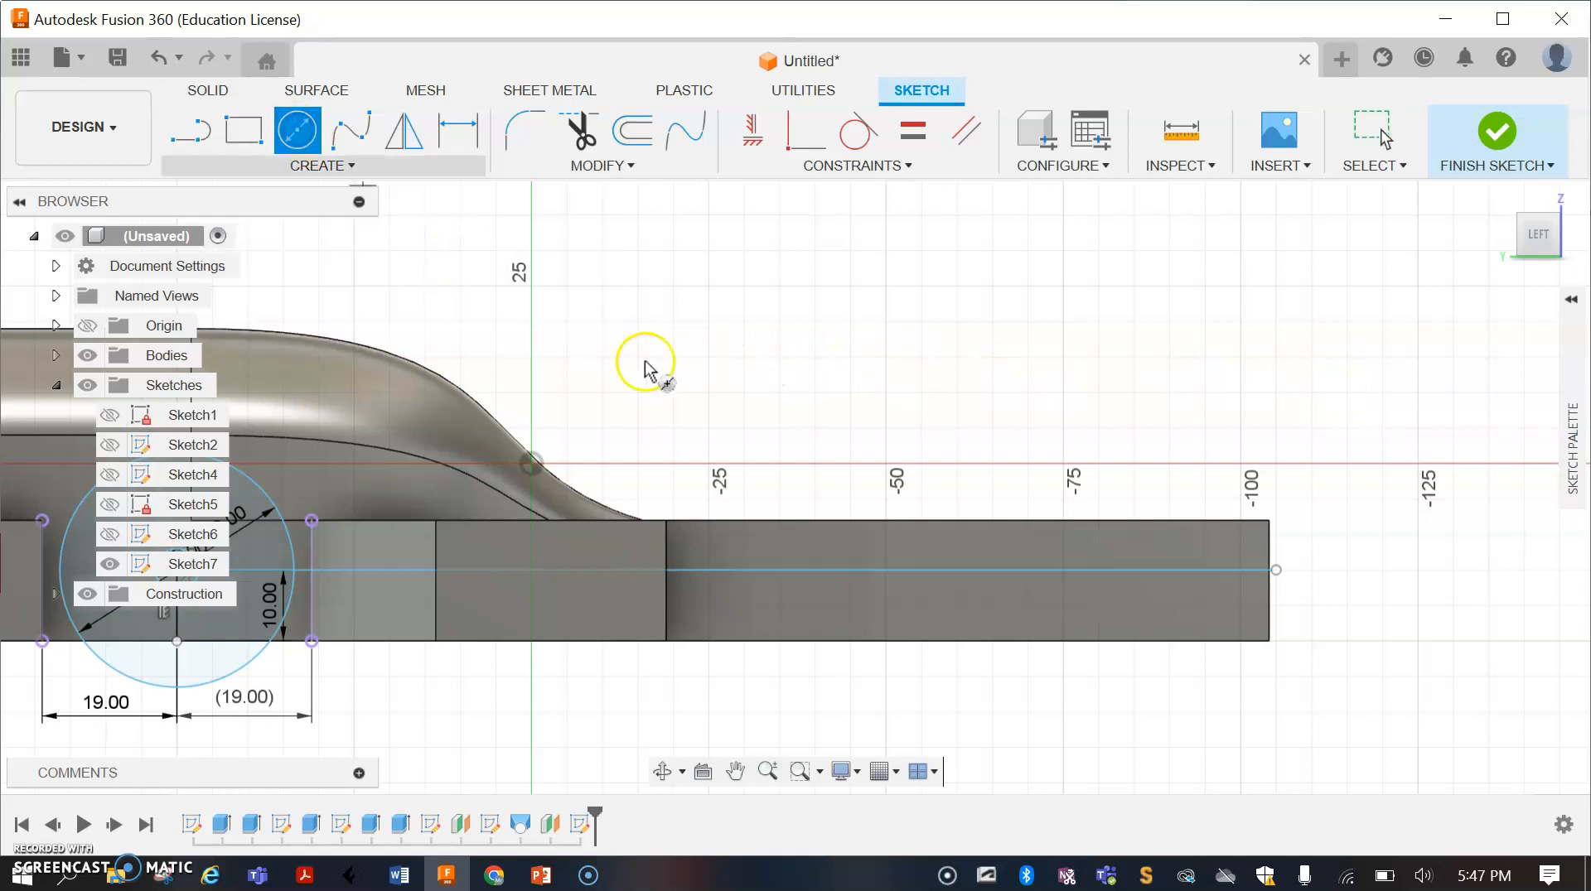
left_click(992, 570)
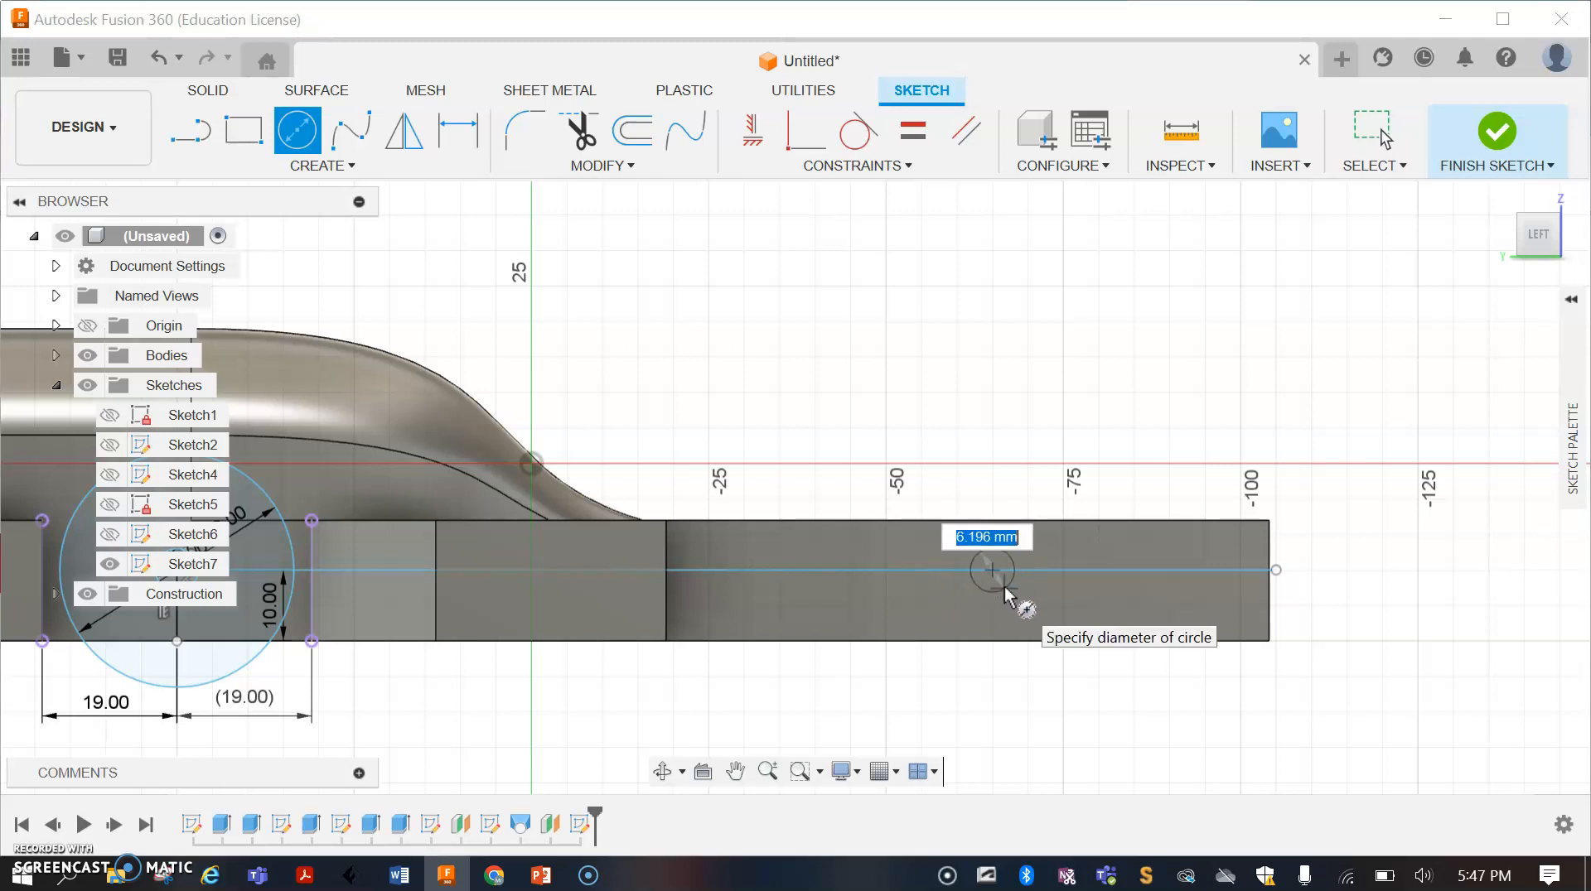
type("6")
key("Return")
key("Escape")
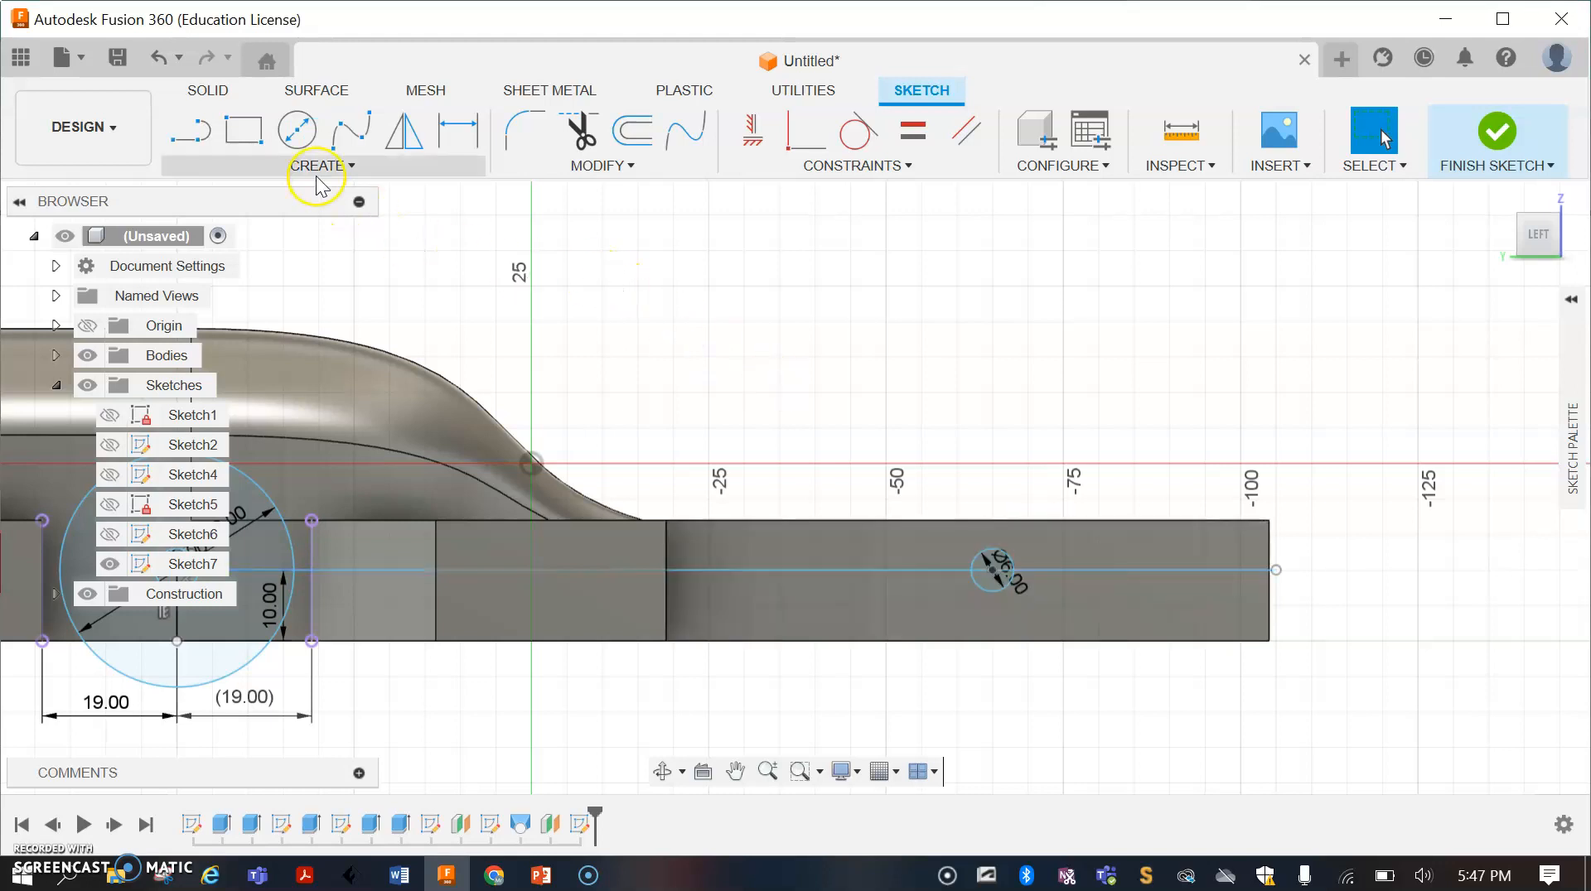
Step: Draw a 33 mm diameter circle concentric with the 6 mm circle on the body's low section
left_click(298, 143)
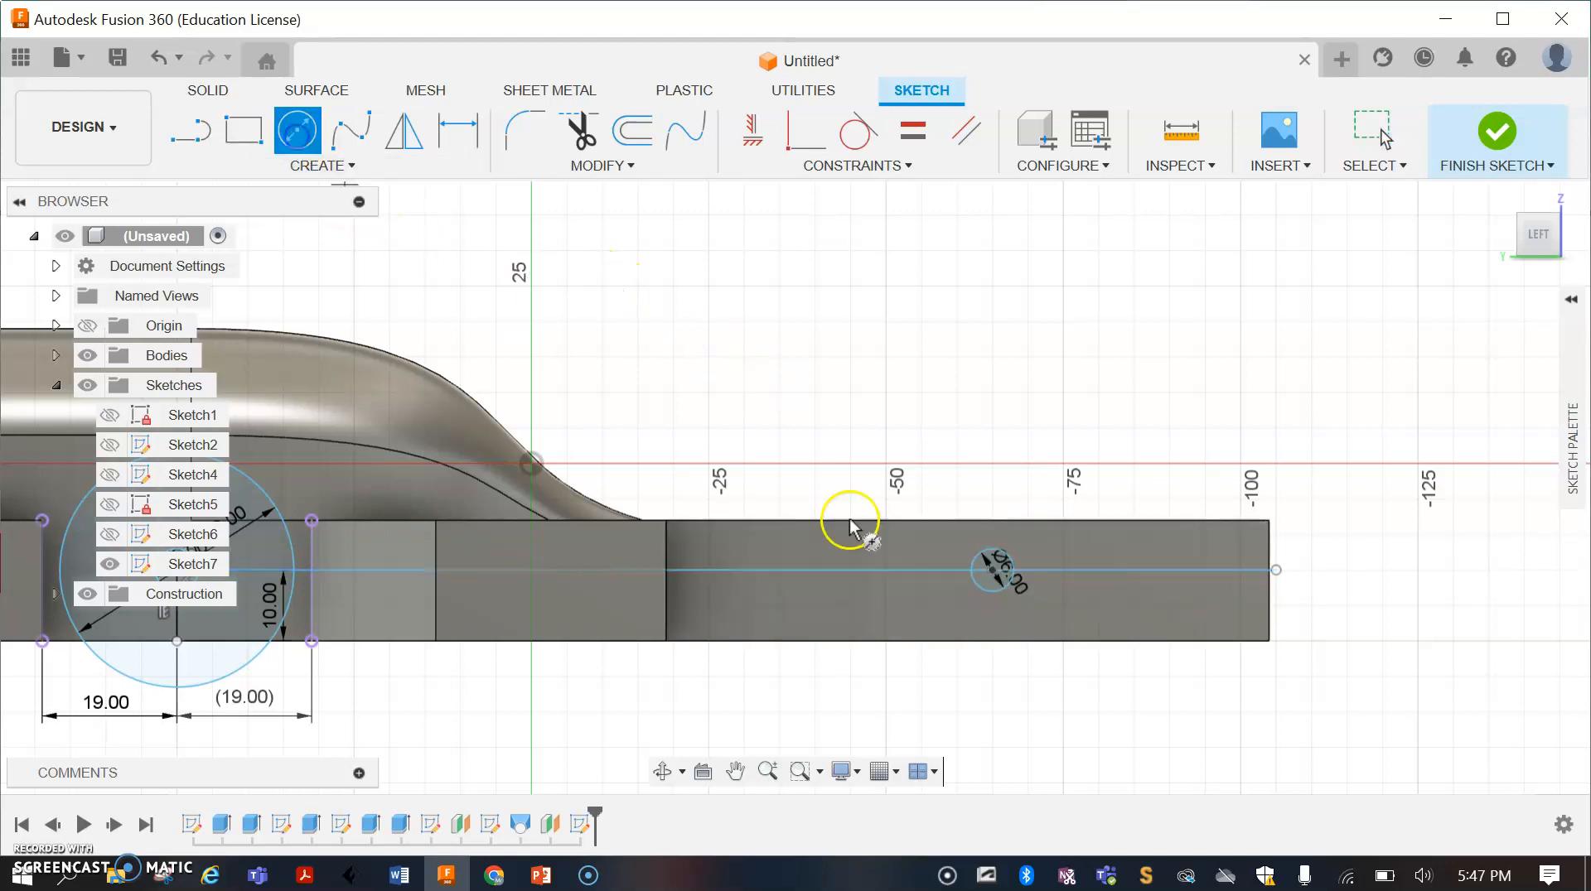
left_click(993, 571)
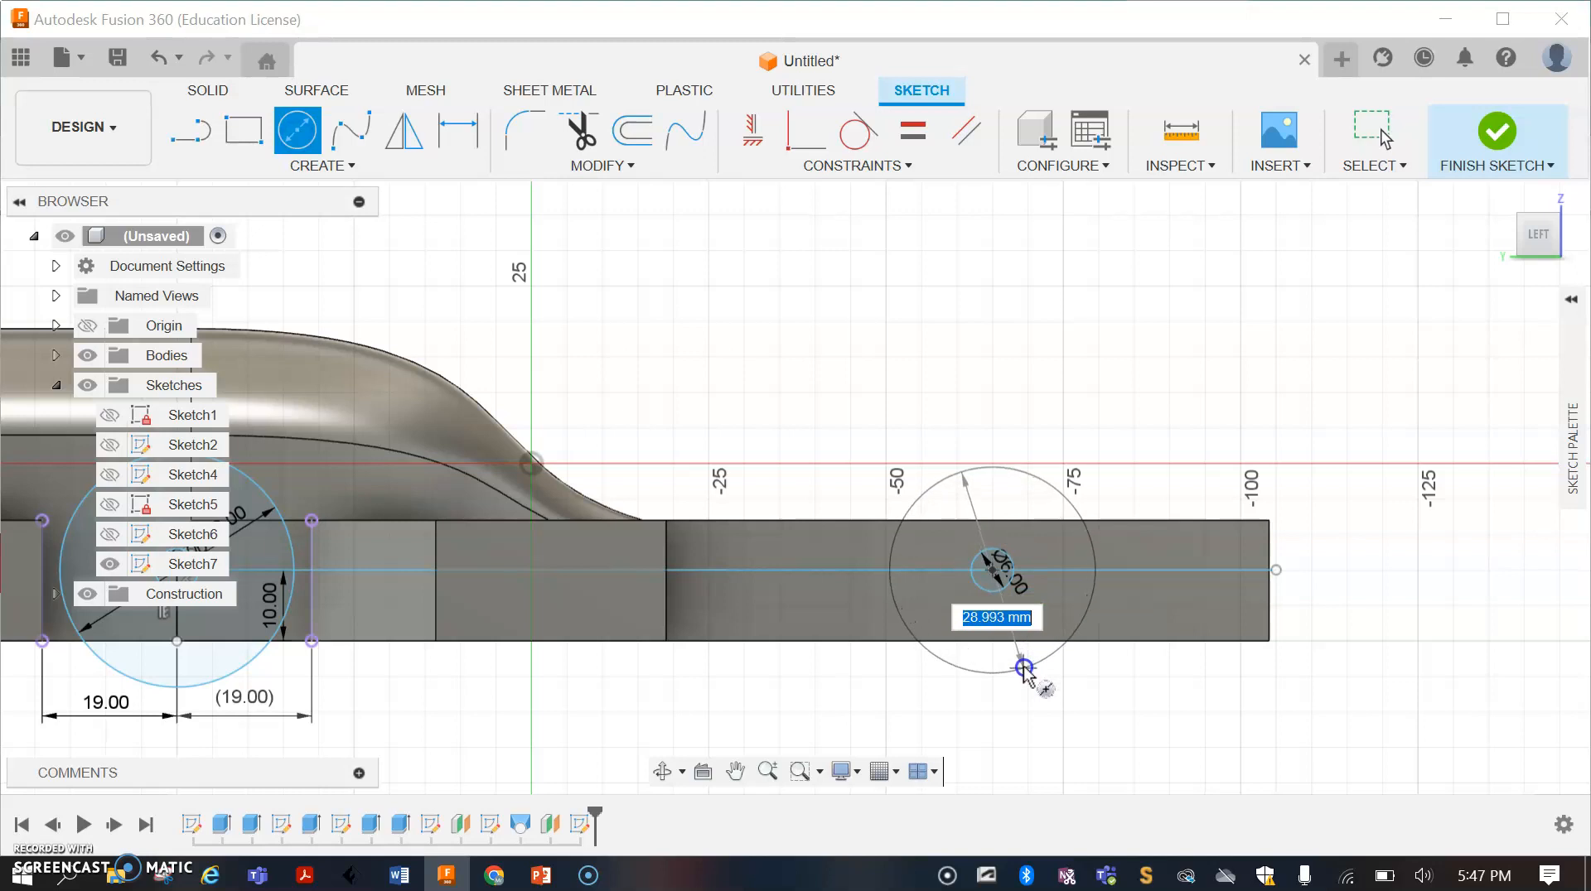
type("33")
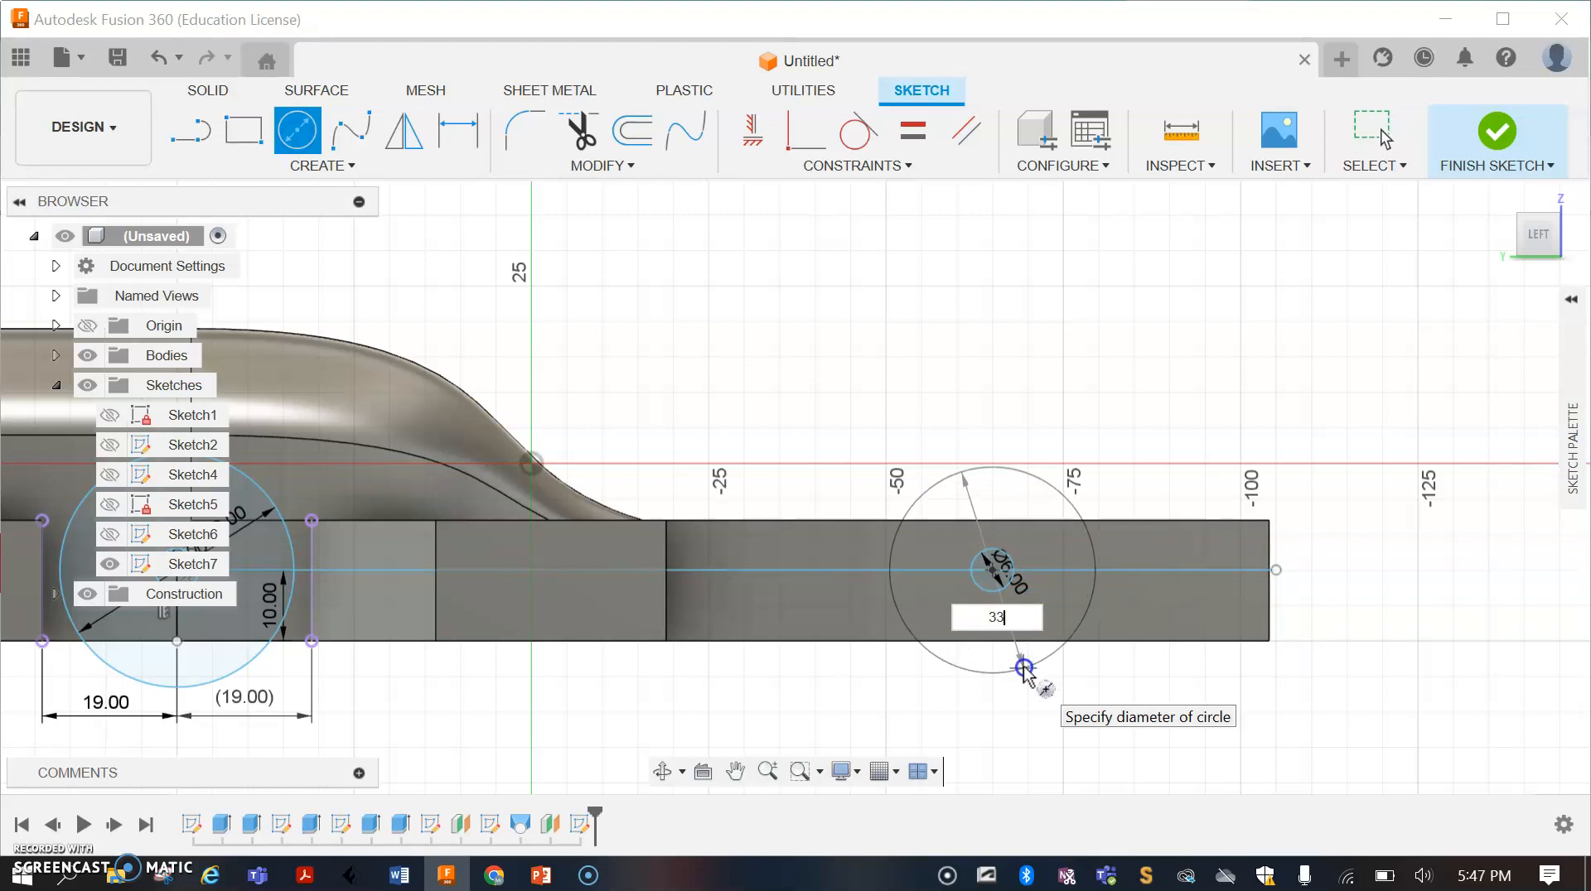
key("Tab")
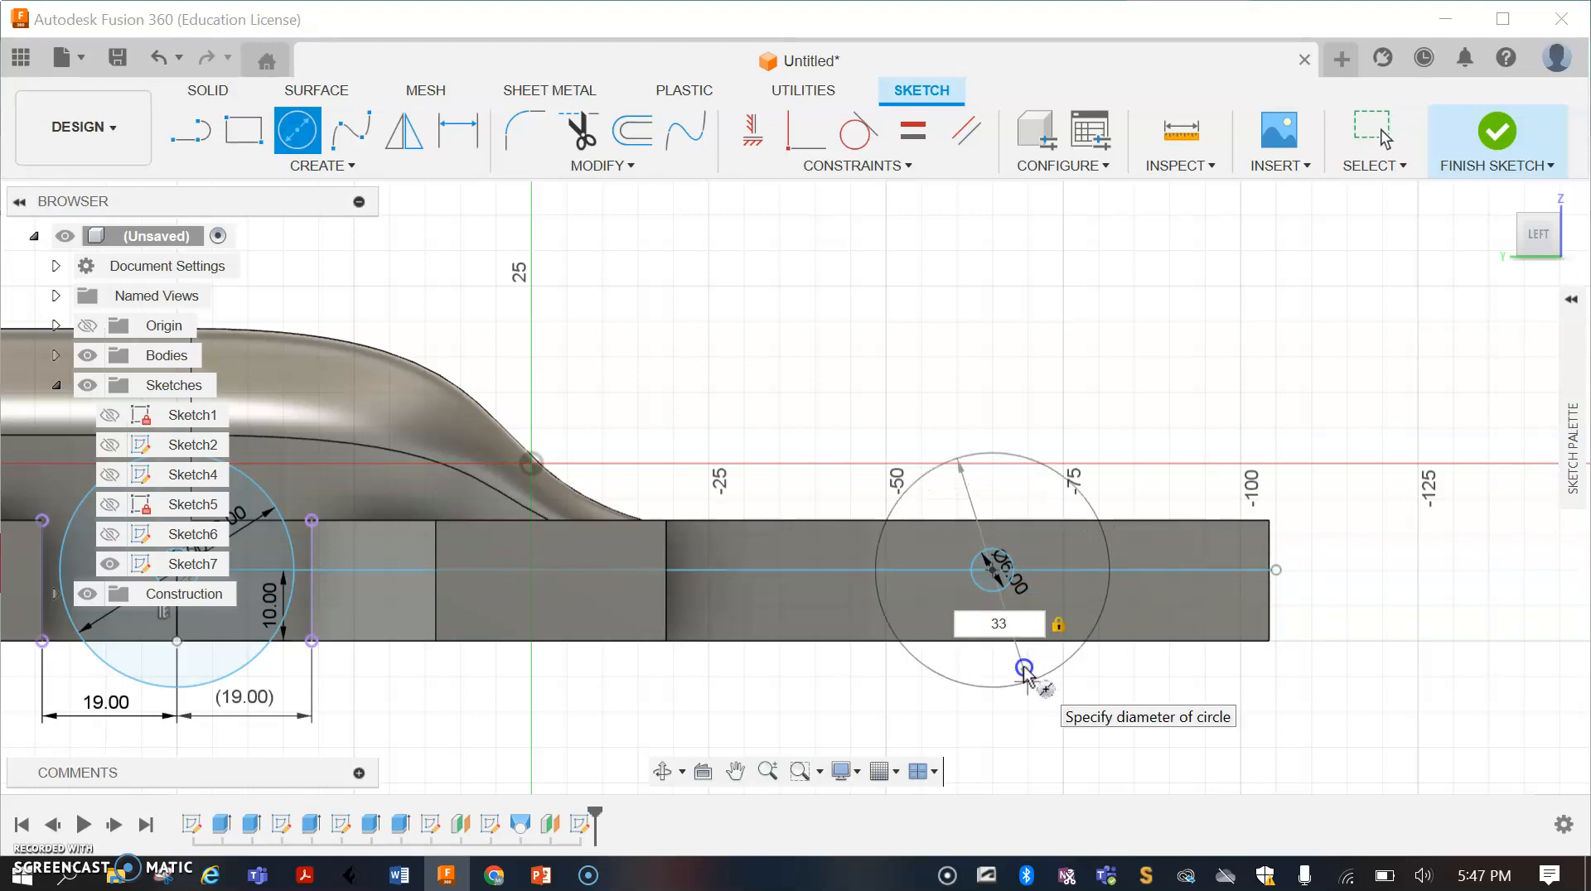
key("Return")
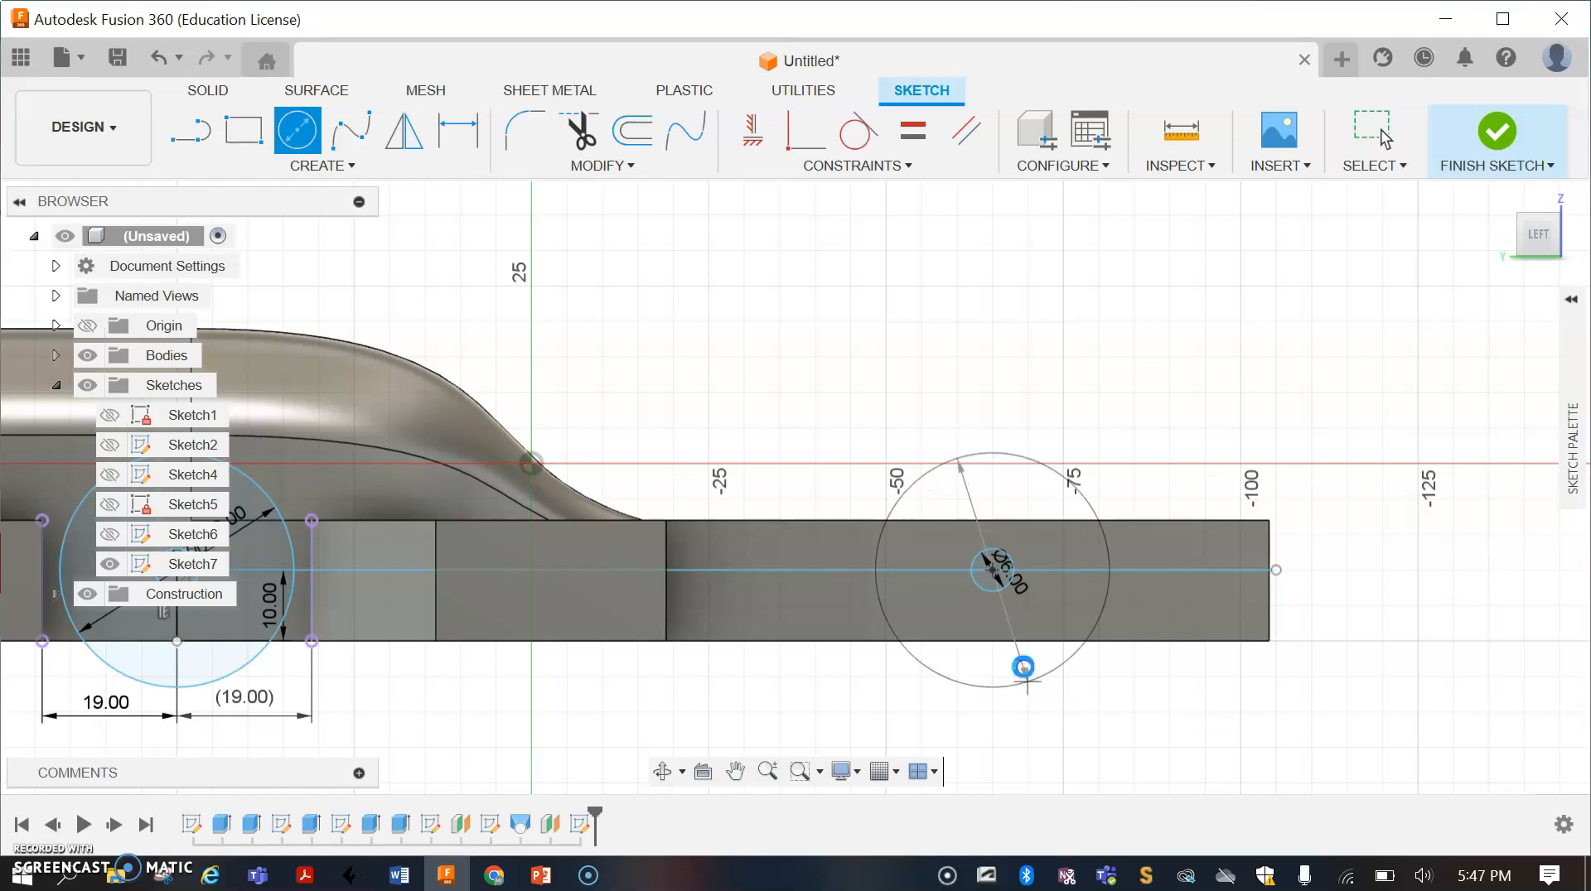
key("Escape")
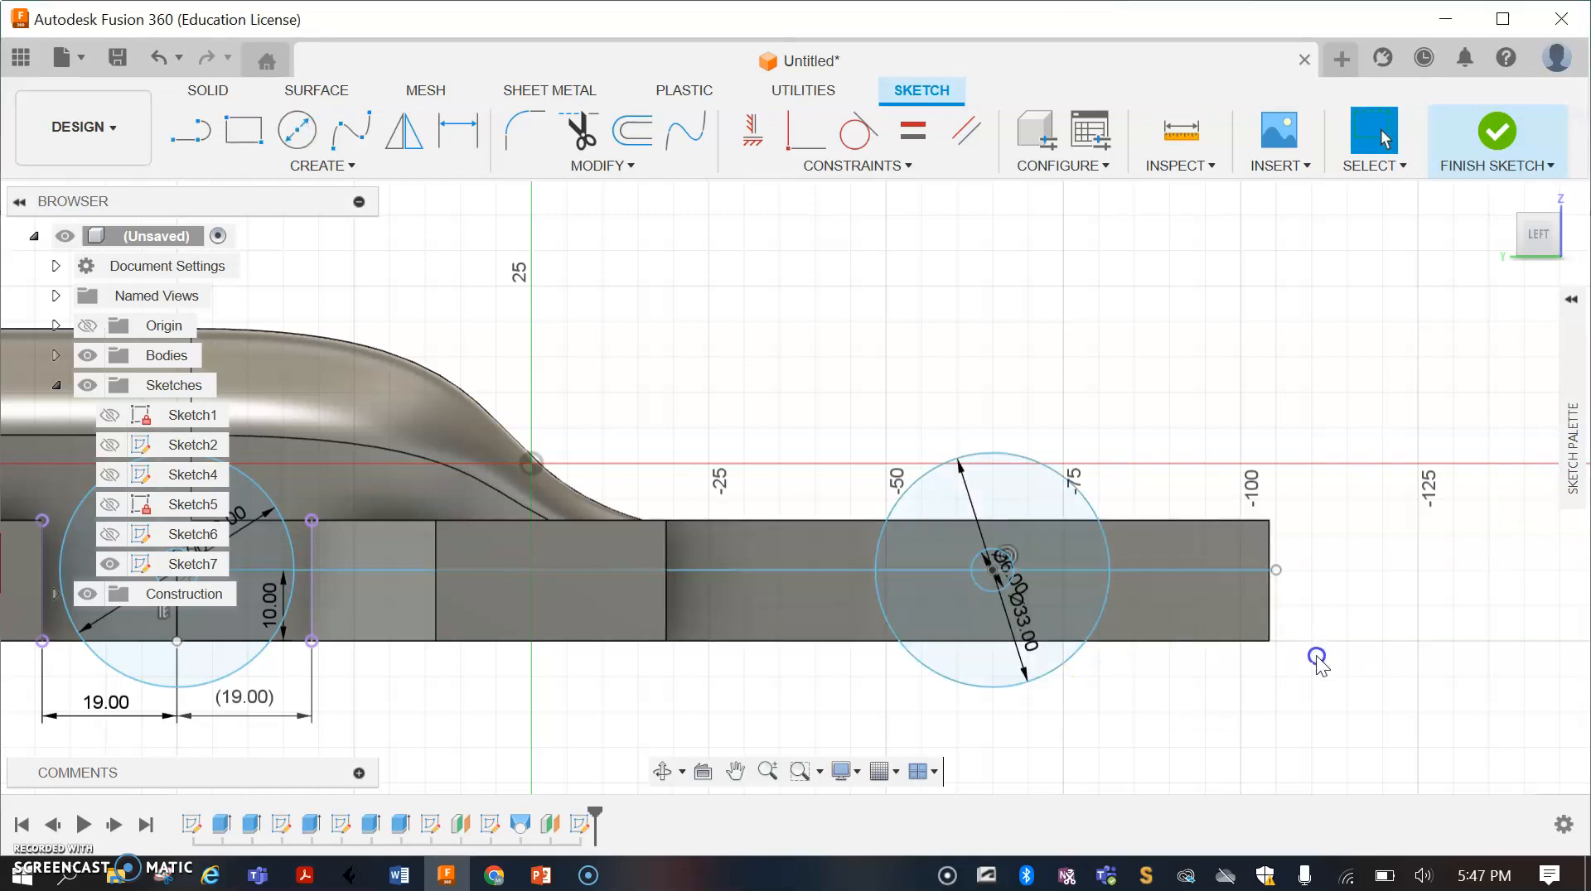
scroll(1342, 675, "down", 2)
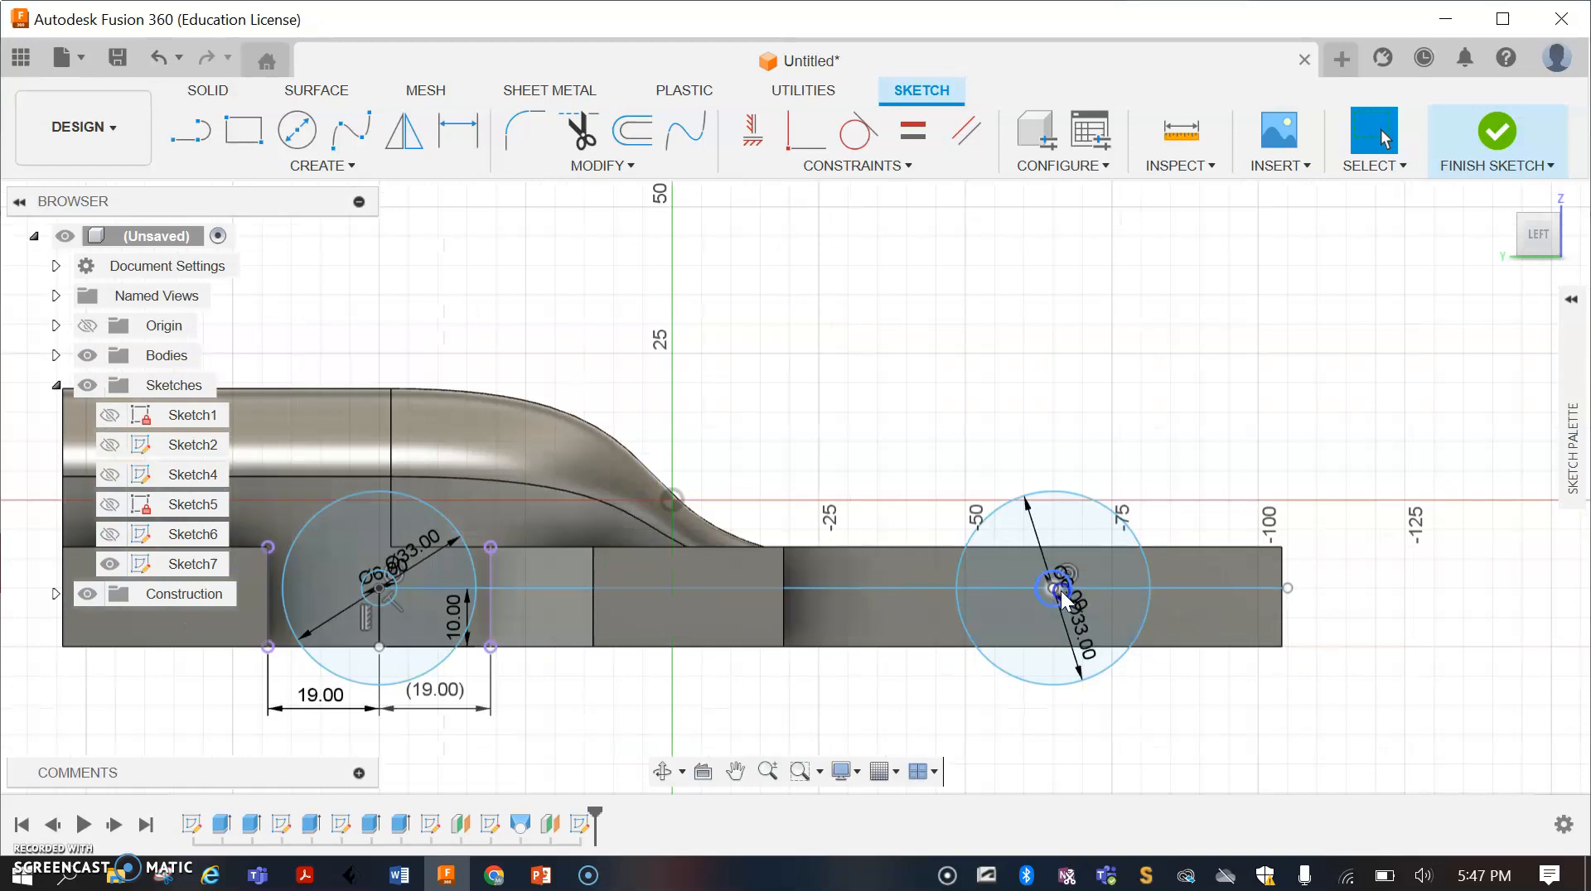
left_click(419, 514)
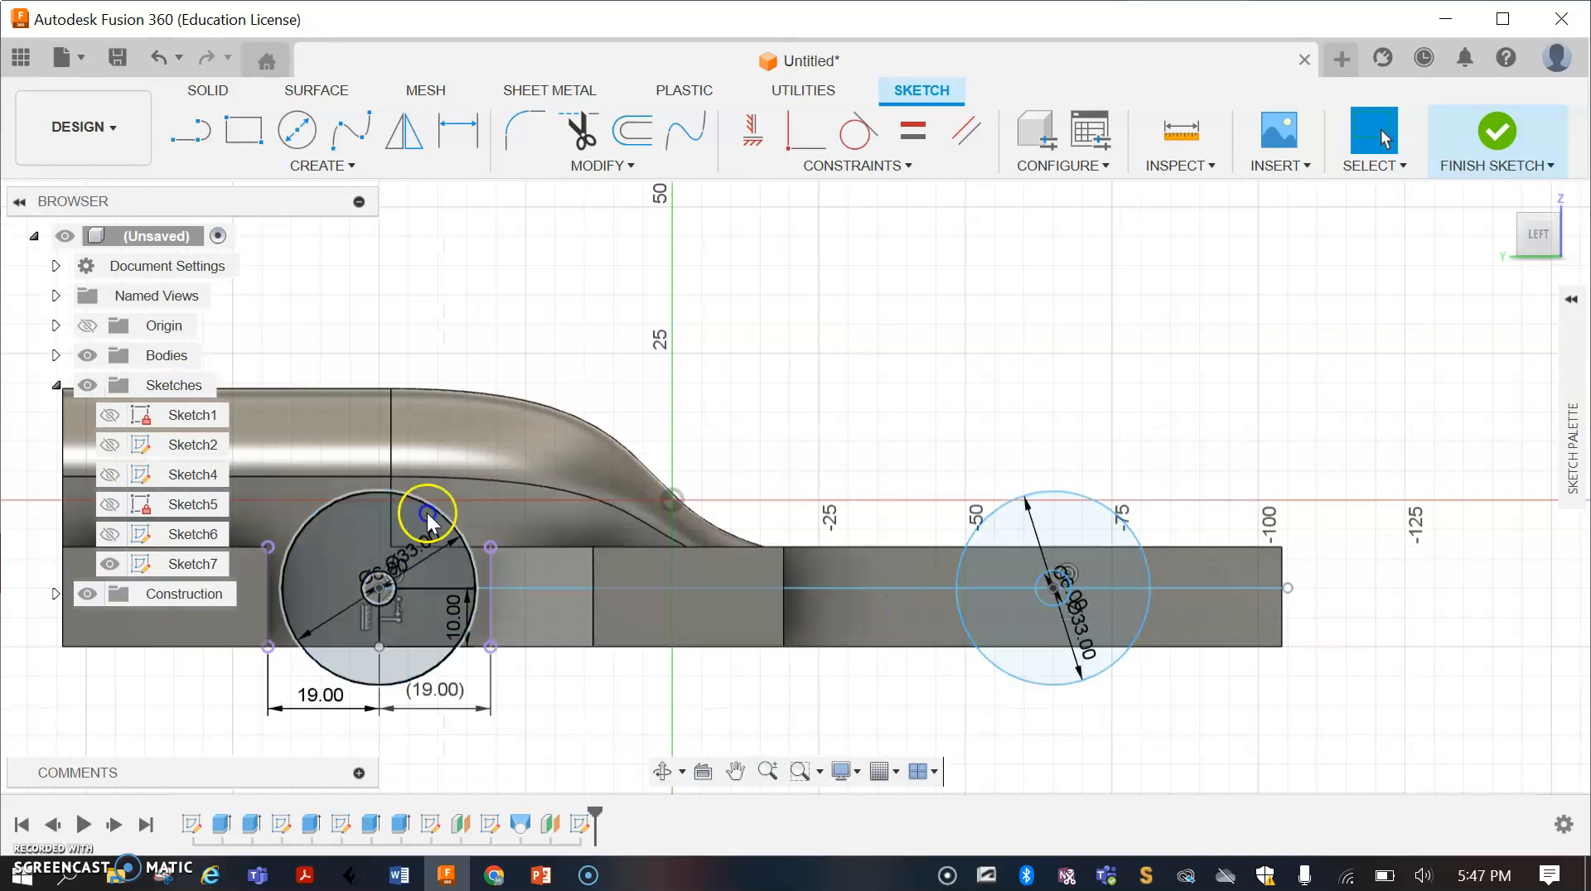
left_click(1164, 566)
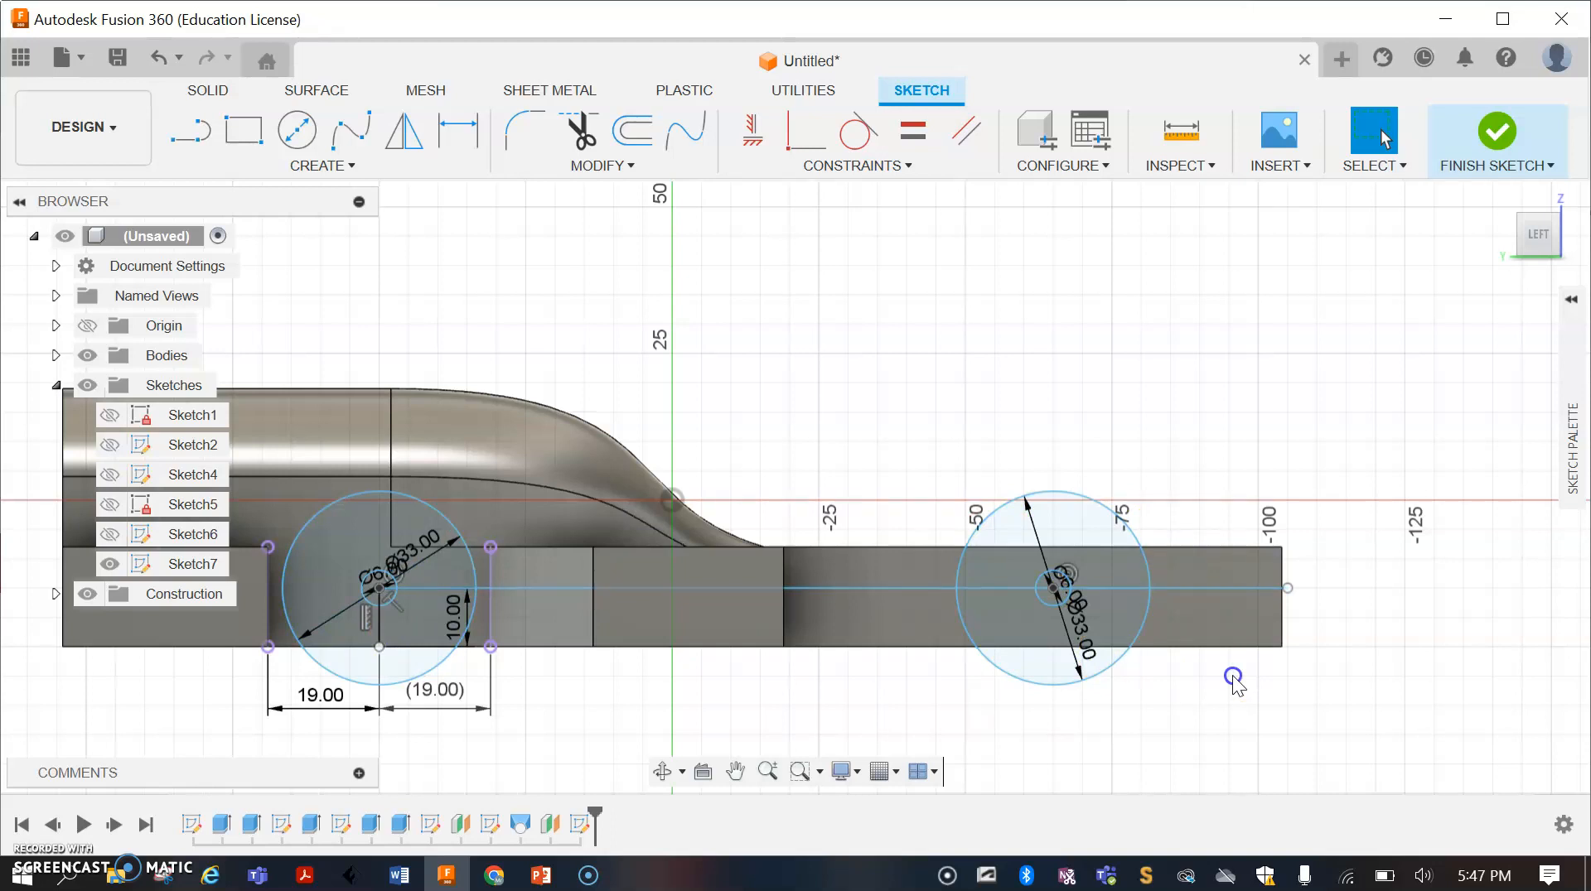
Step: Project the front side block's vertical edge, where it meets the body's low section, into the sketch
left_click(460, 143)
left_click(353, 166)
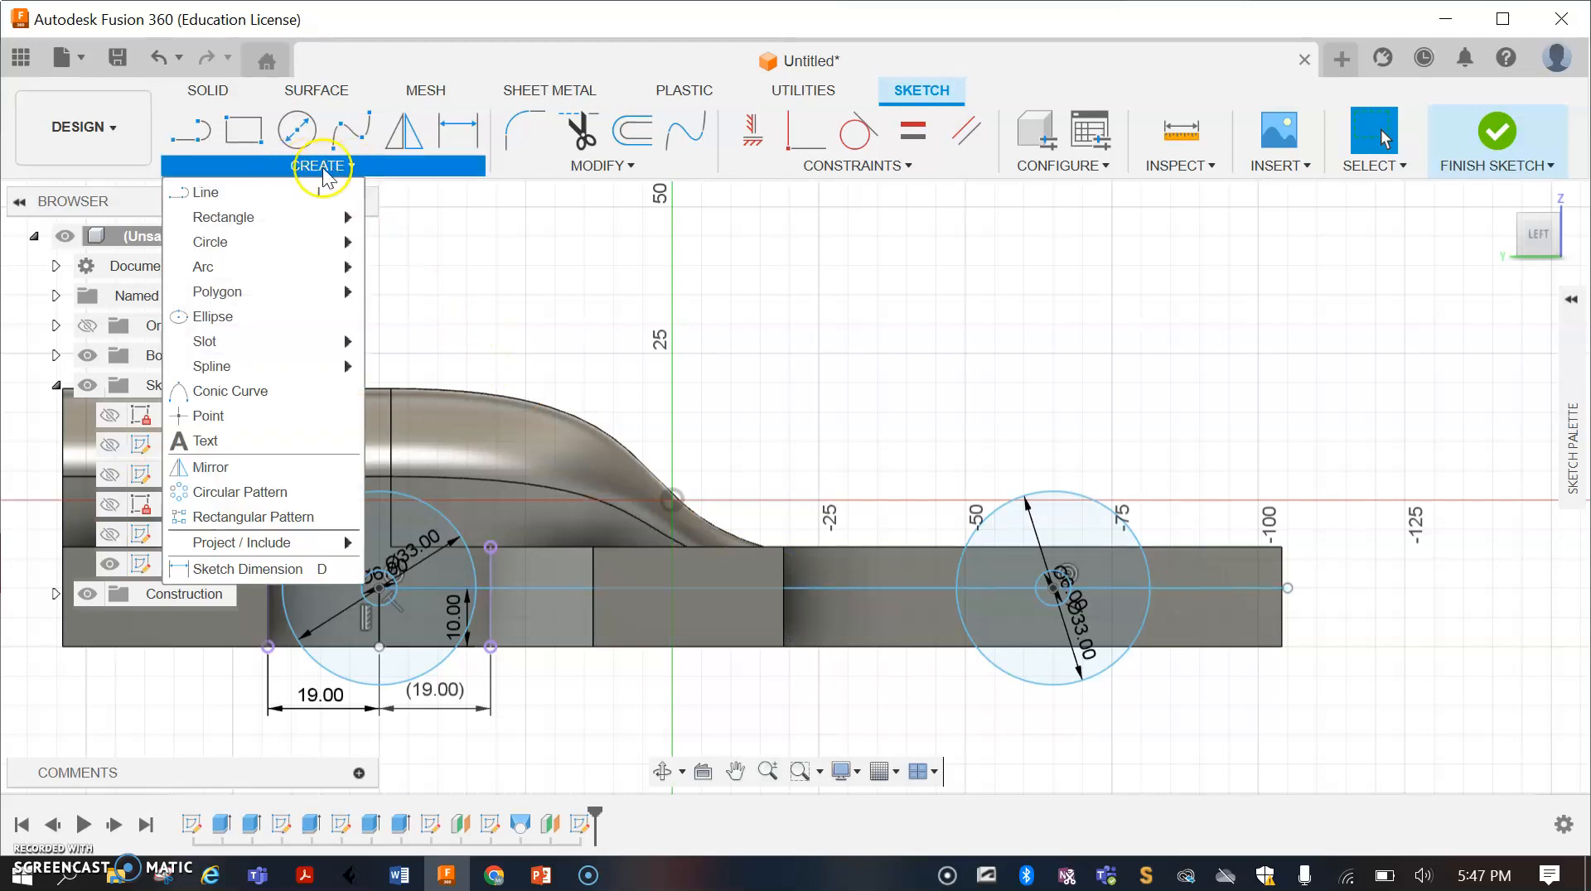
mouse_move(226, 545)
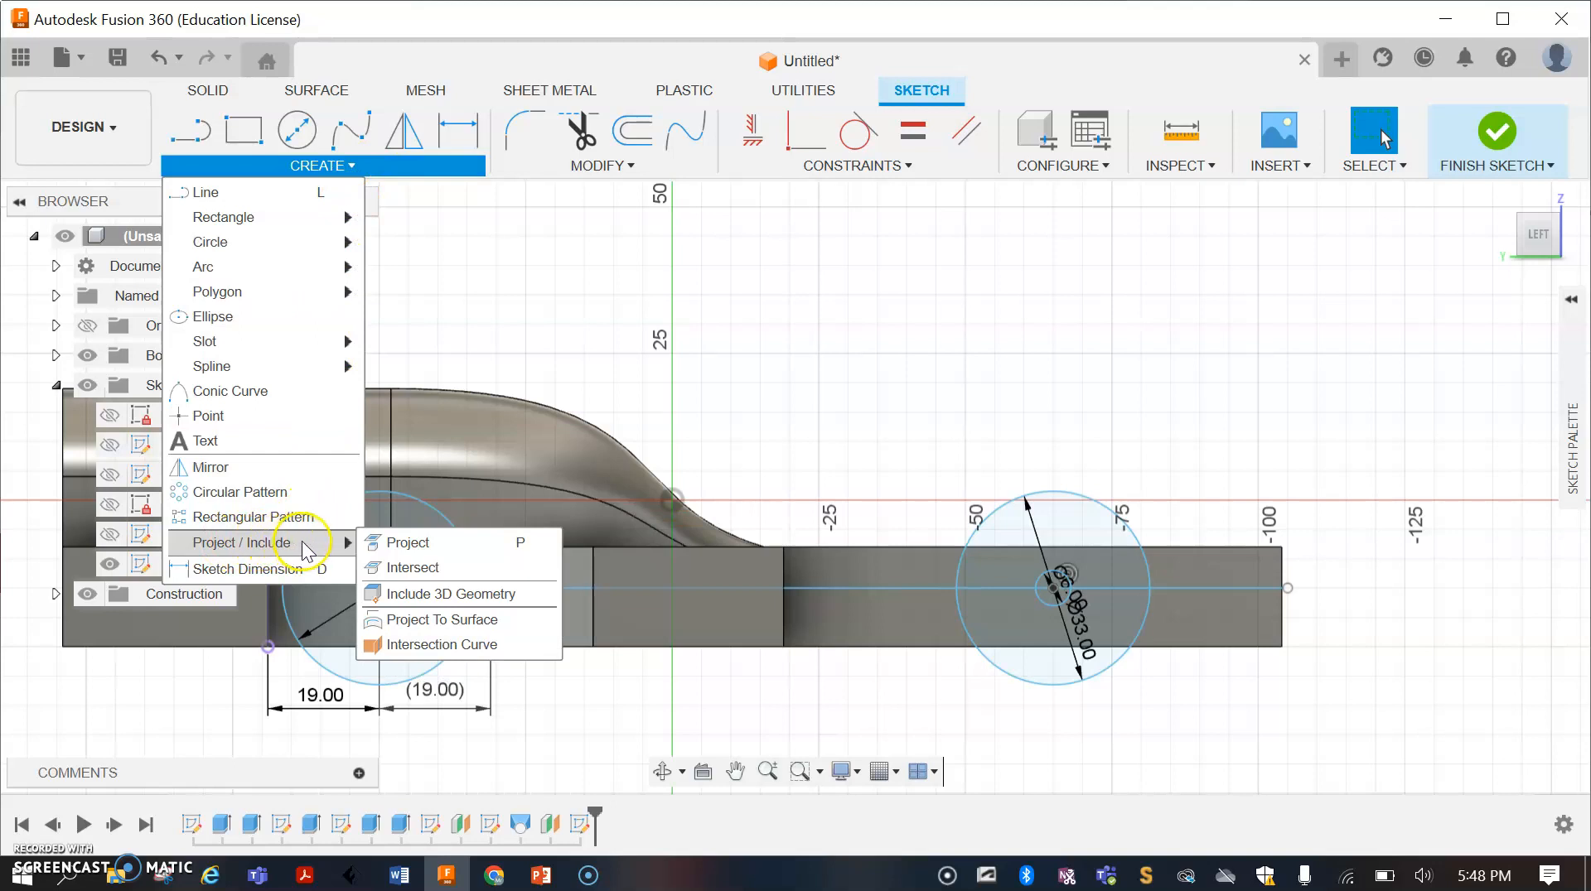
left_click(420, 544)
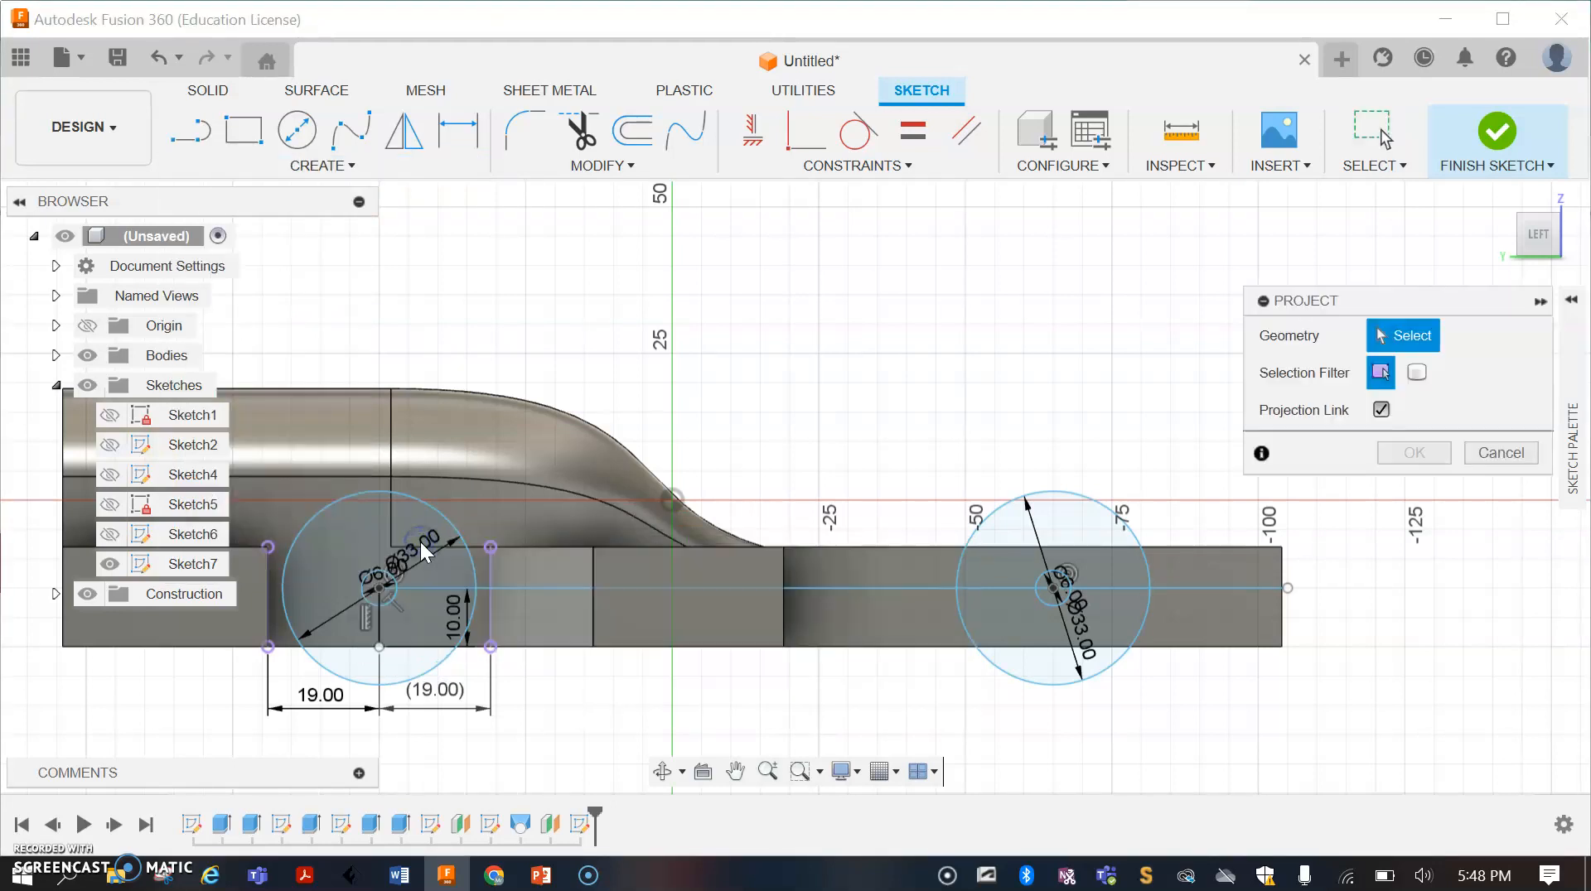
left_click(785, 579)
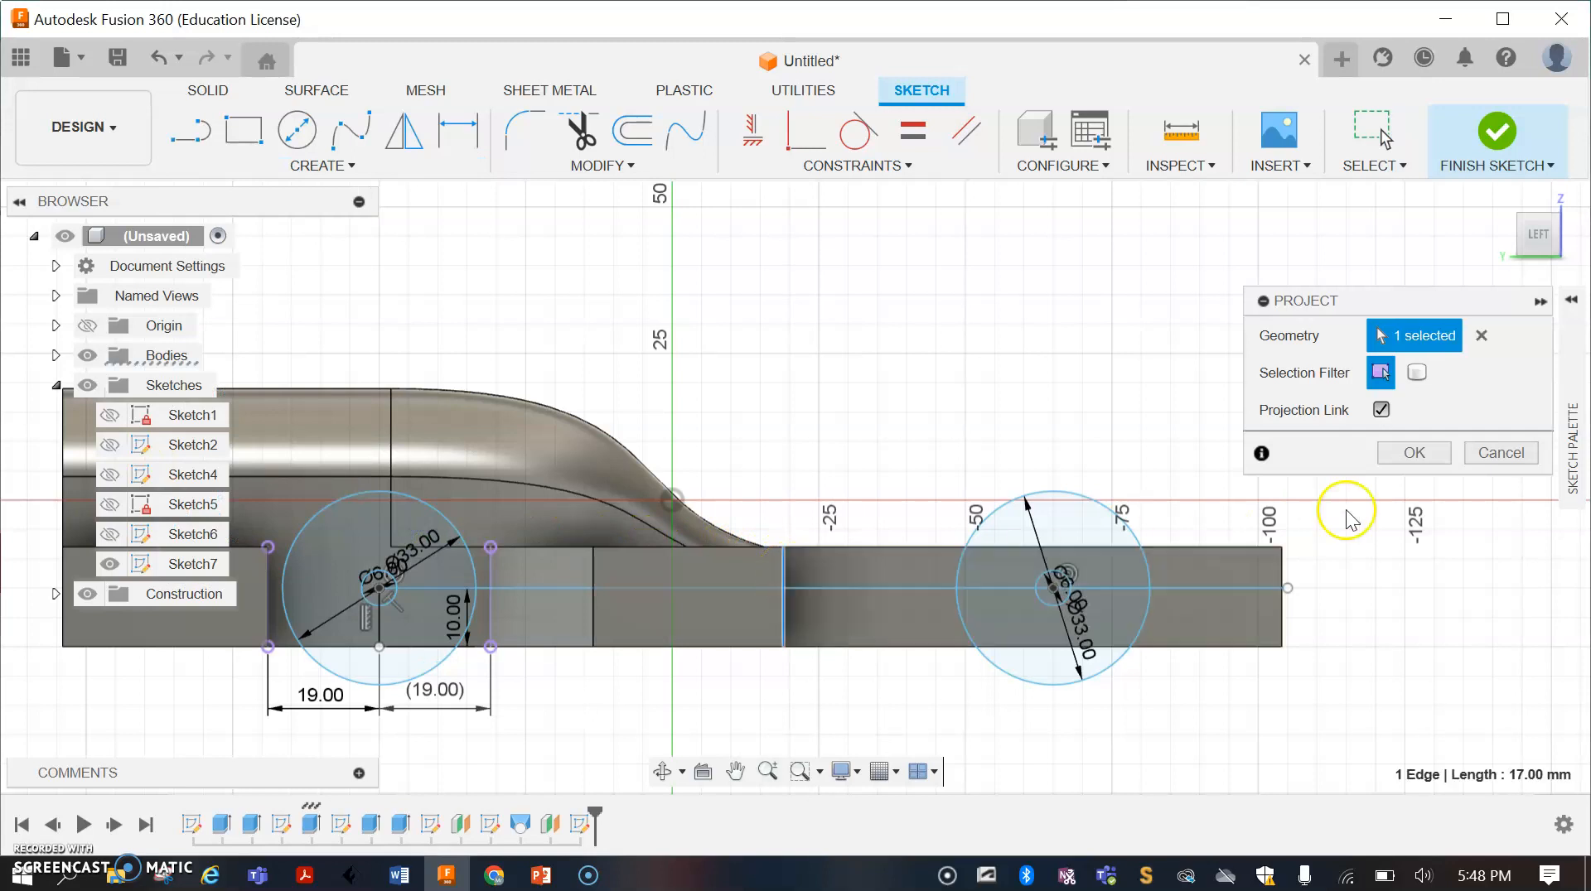
left_click(1413, 452)
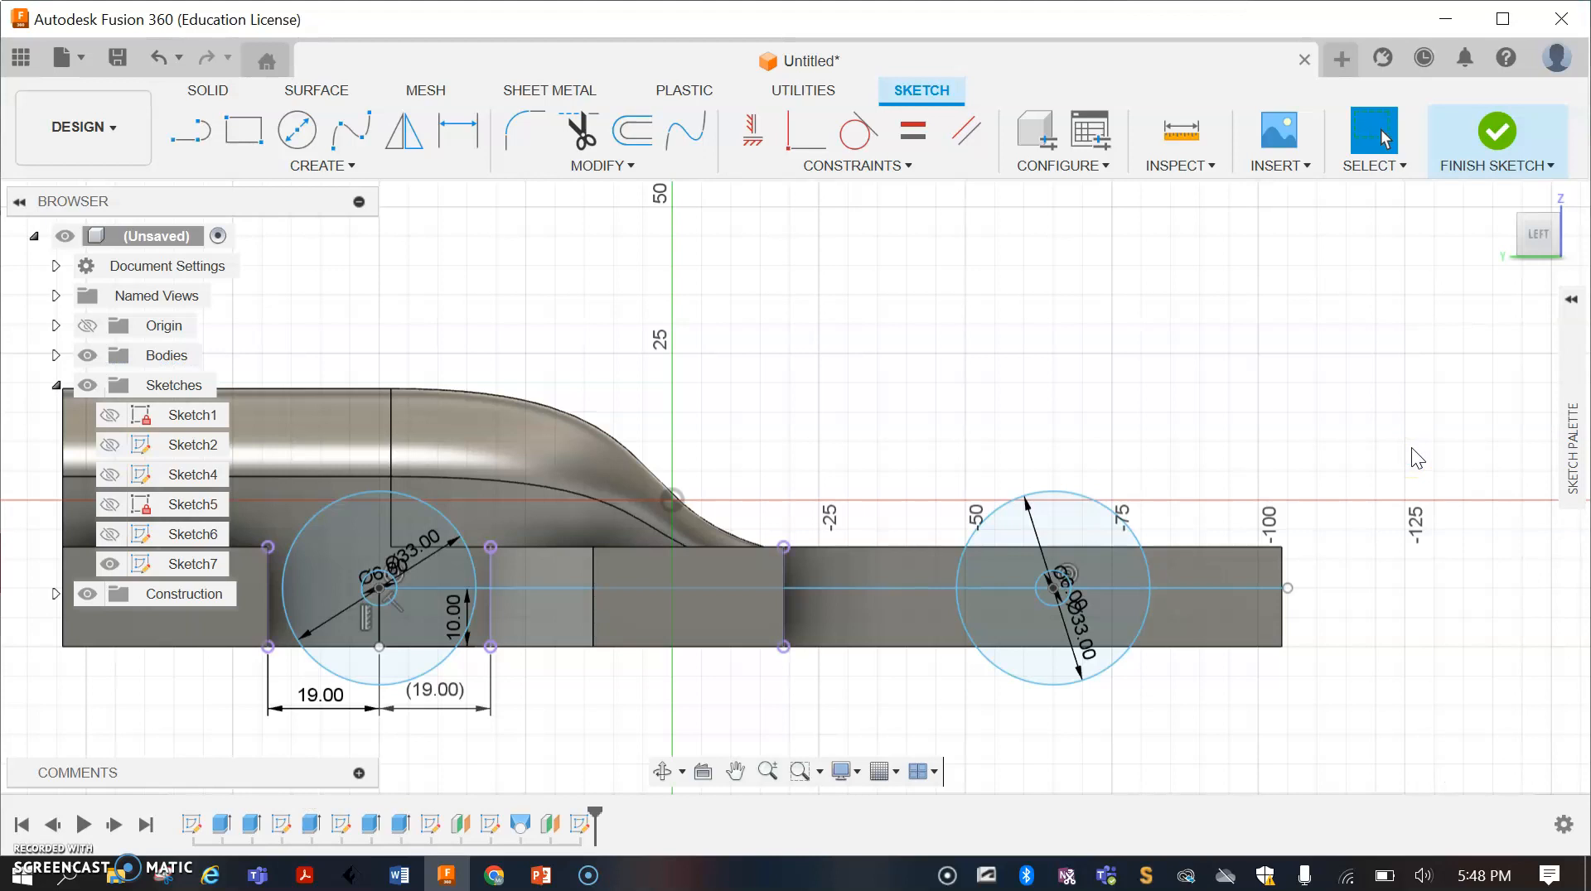
Step: Dimension the front wheel circles' centre horizontally to the projected edge and set the distance to 38 mm
left_click(464, 132)
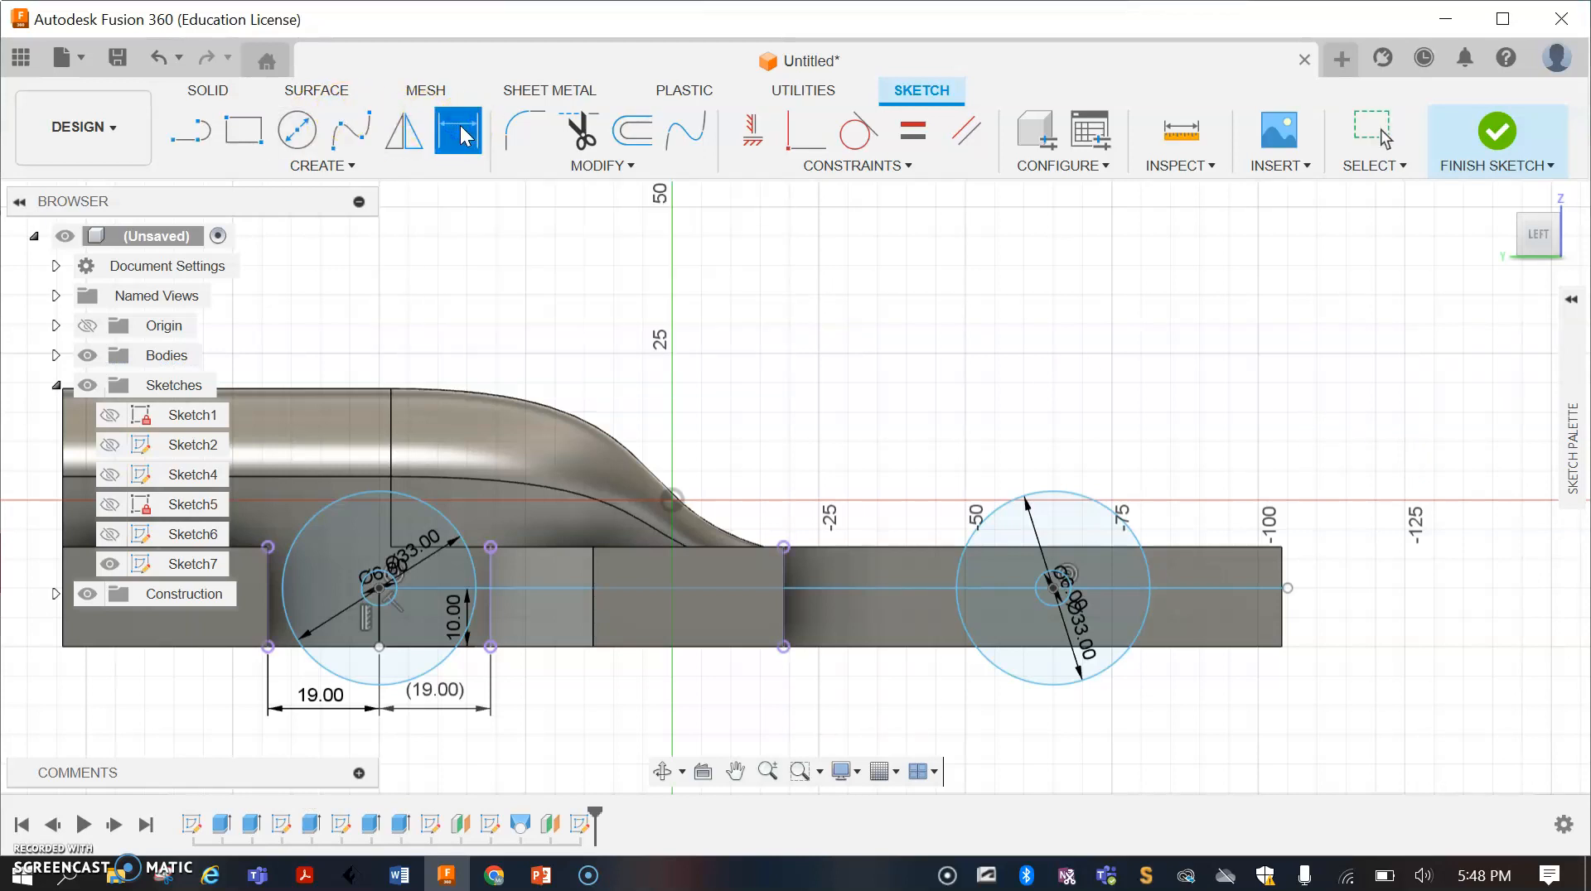
left_click(791, 580)
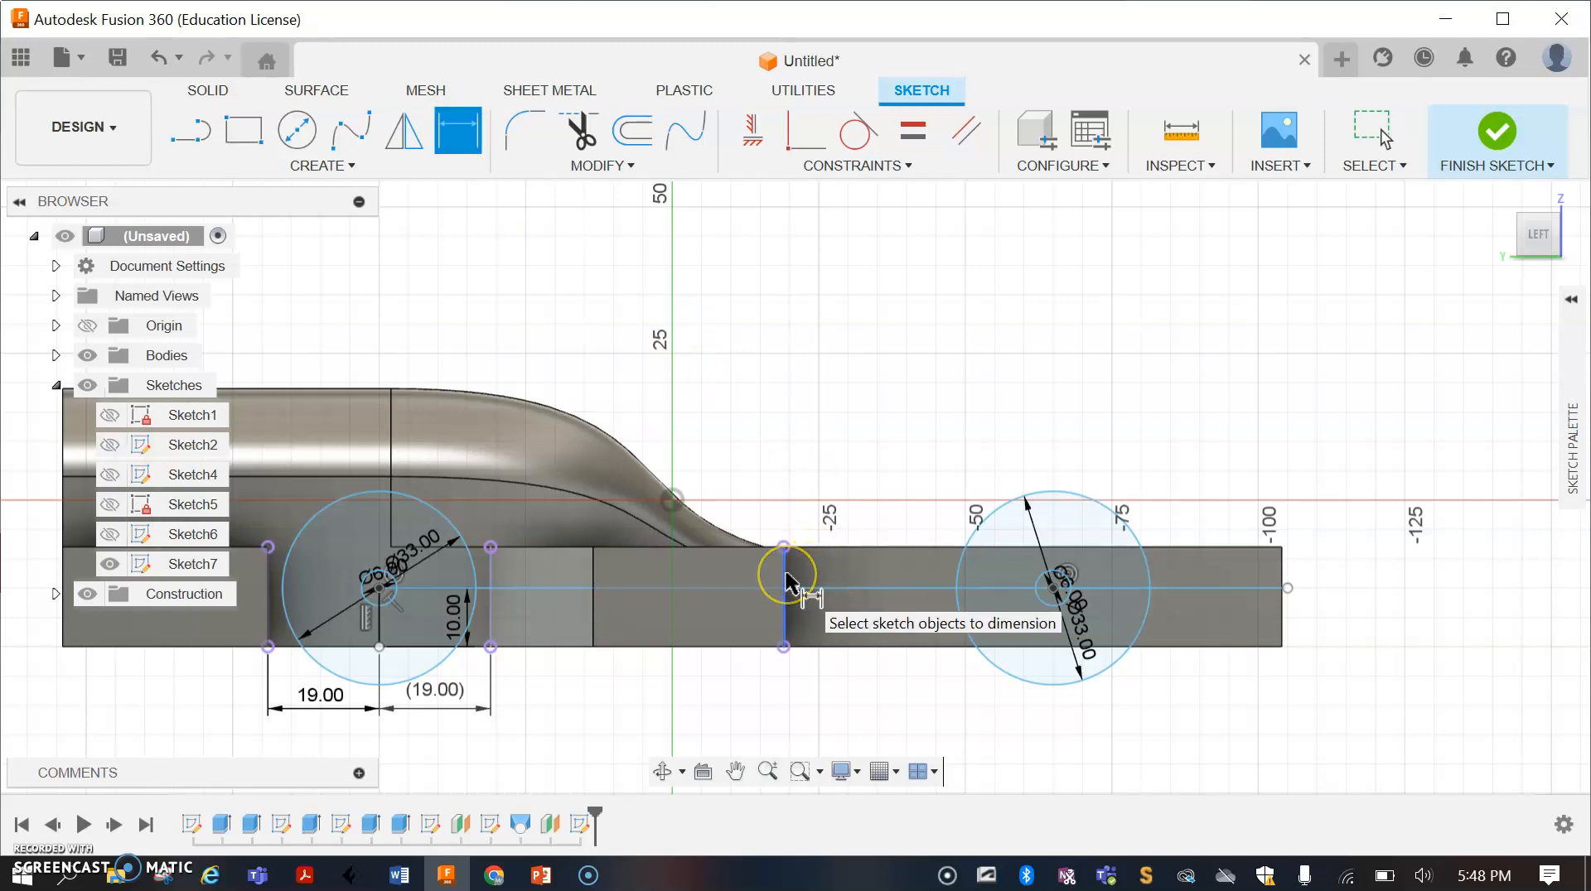
left_click(1050, 585)
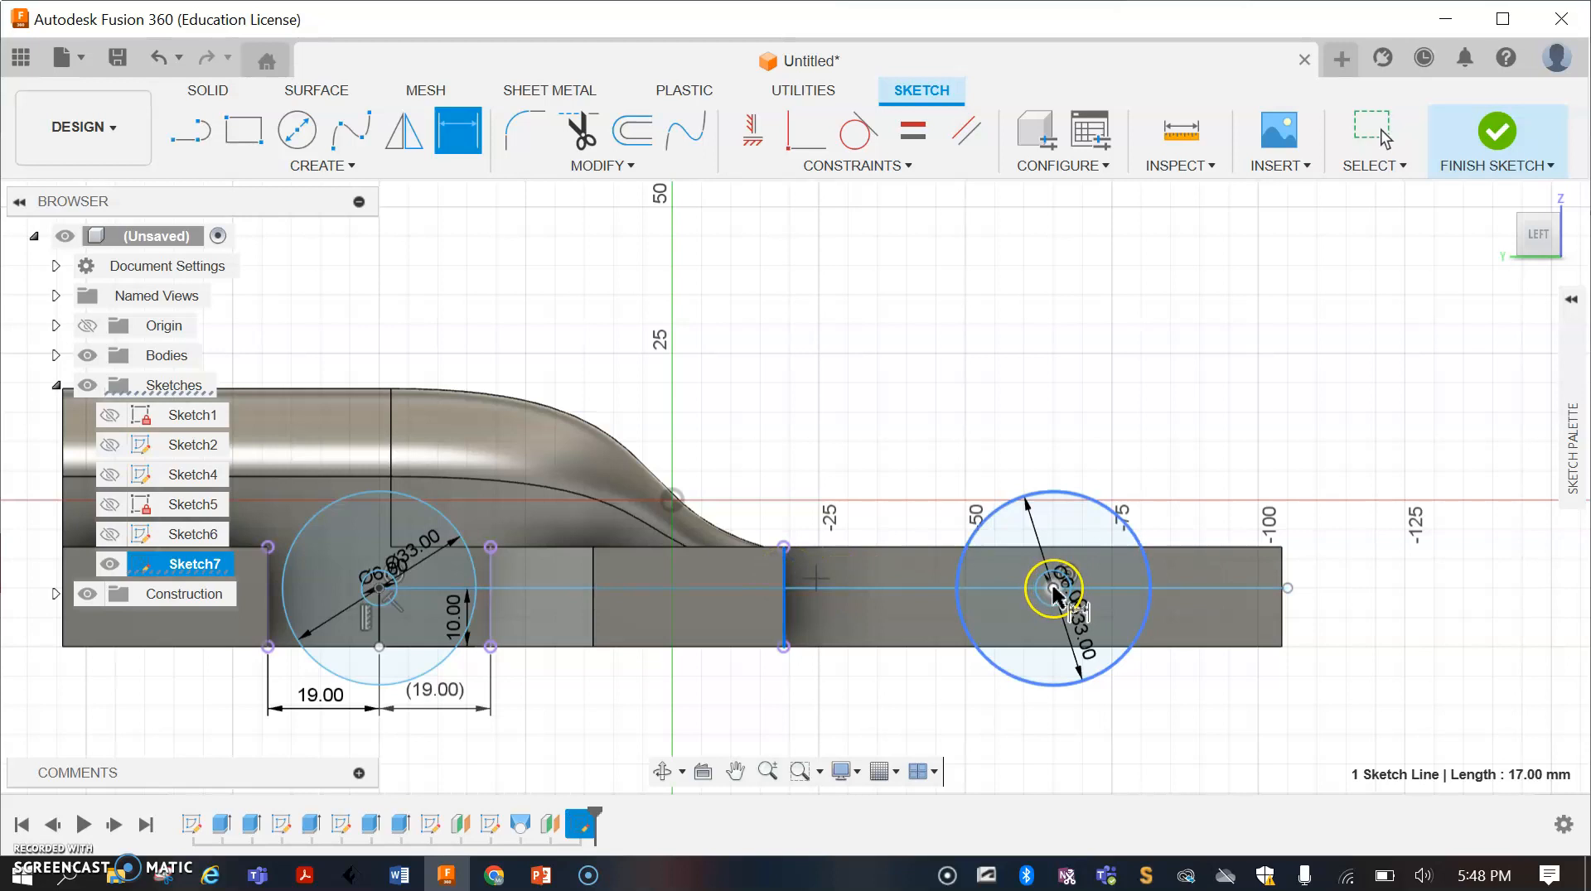
left_click(1052, 588)
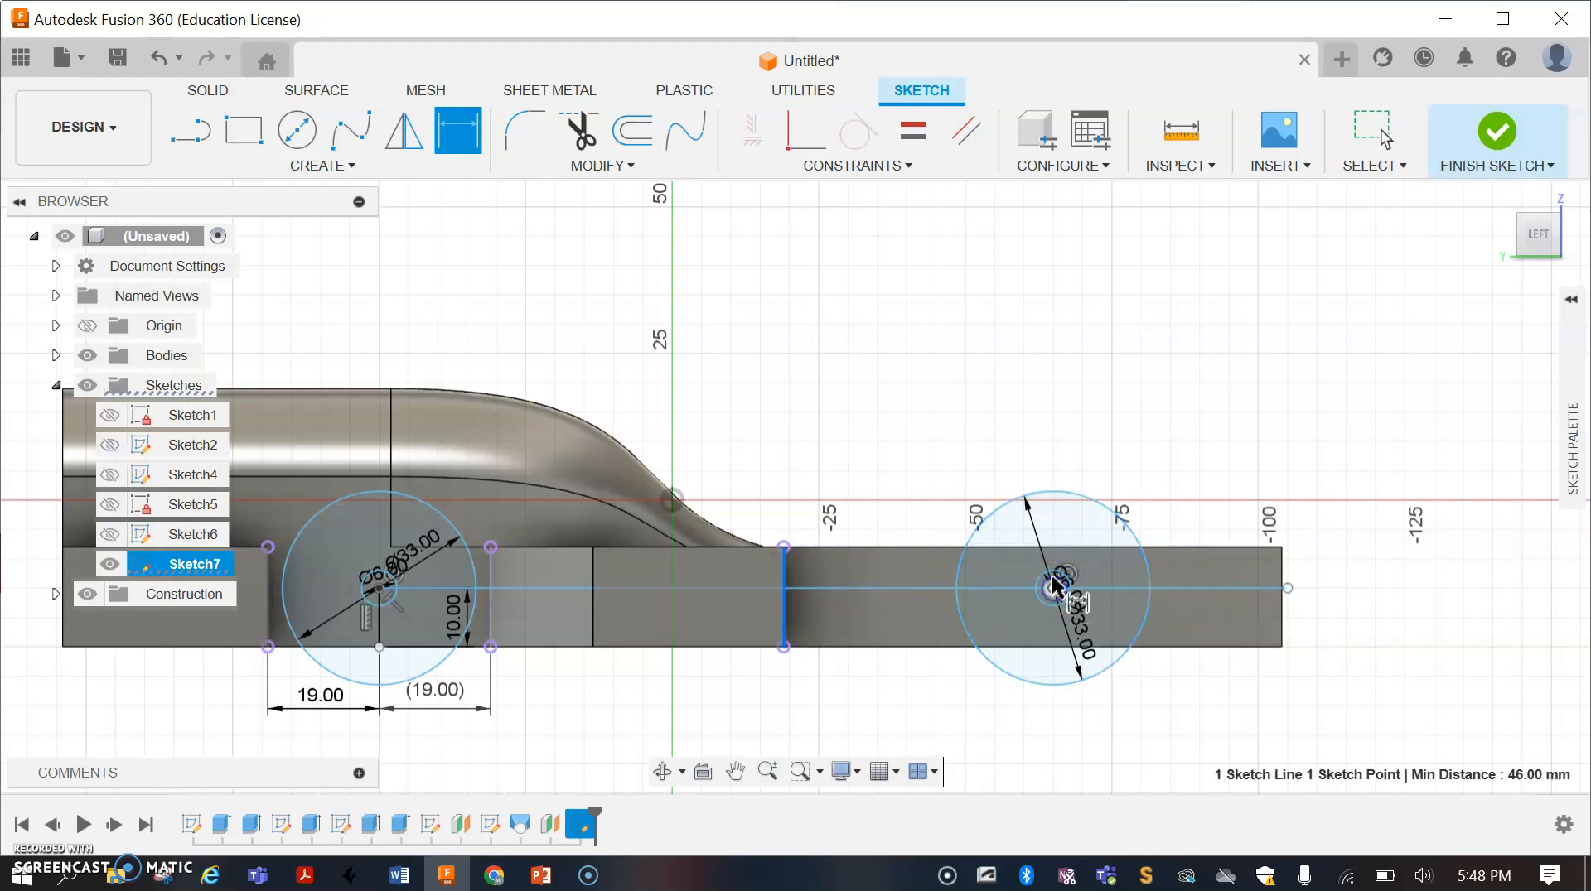
left_click(909, 406)
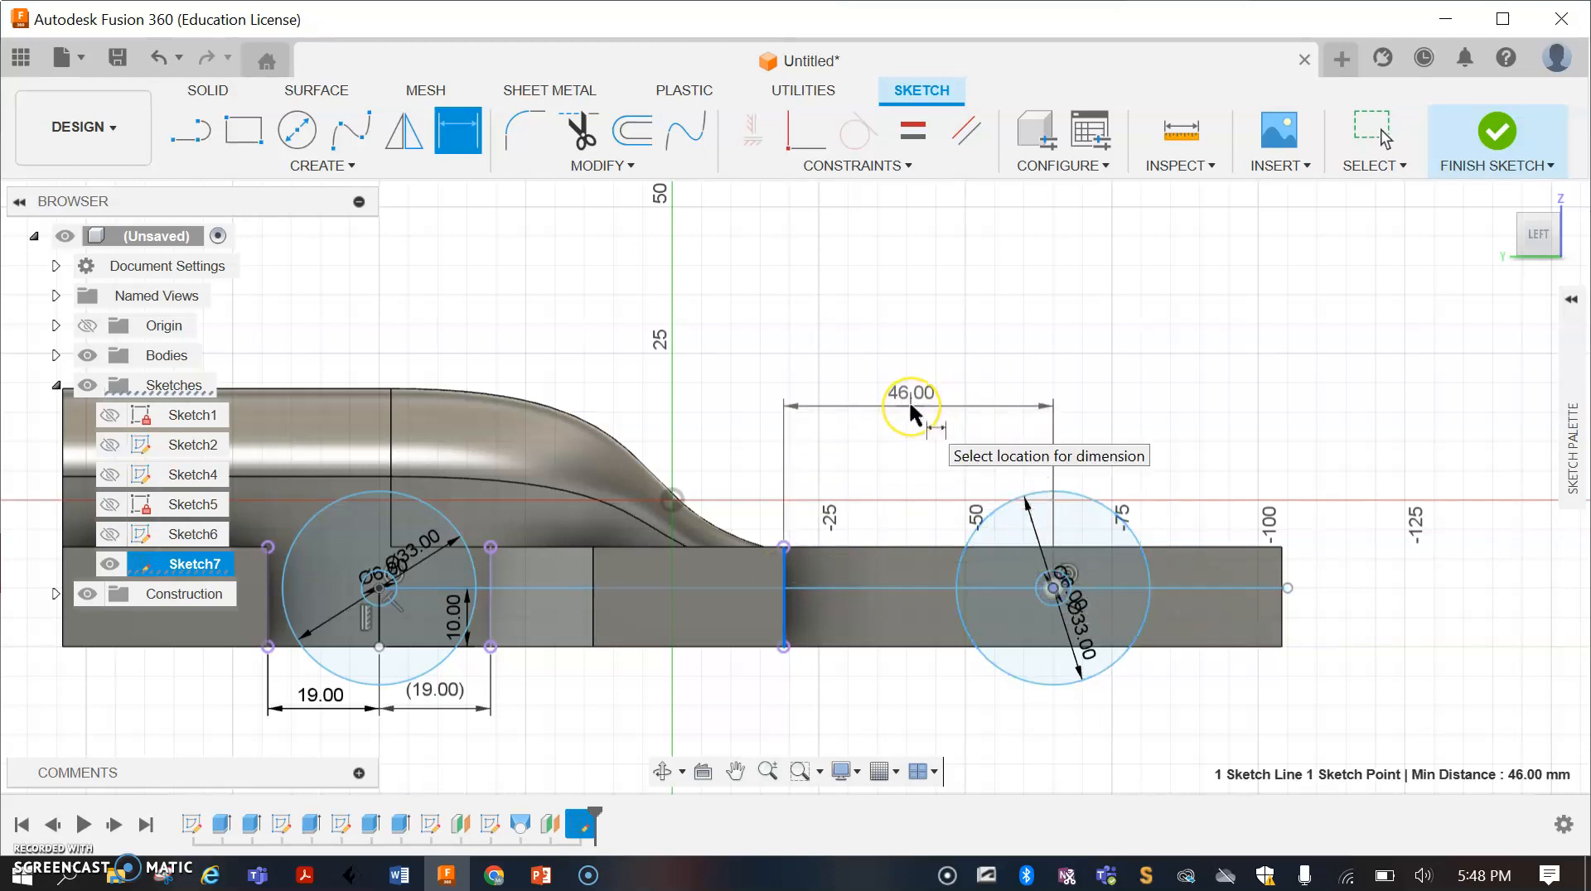
left_click(909, 402)
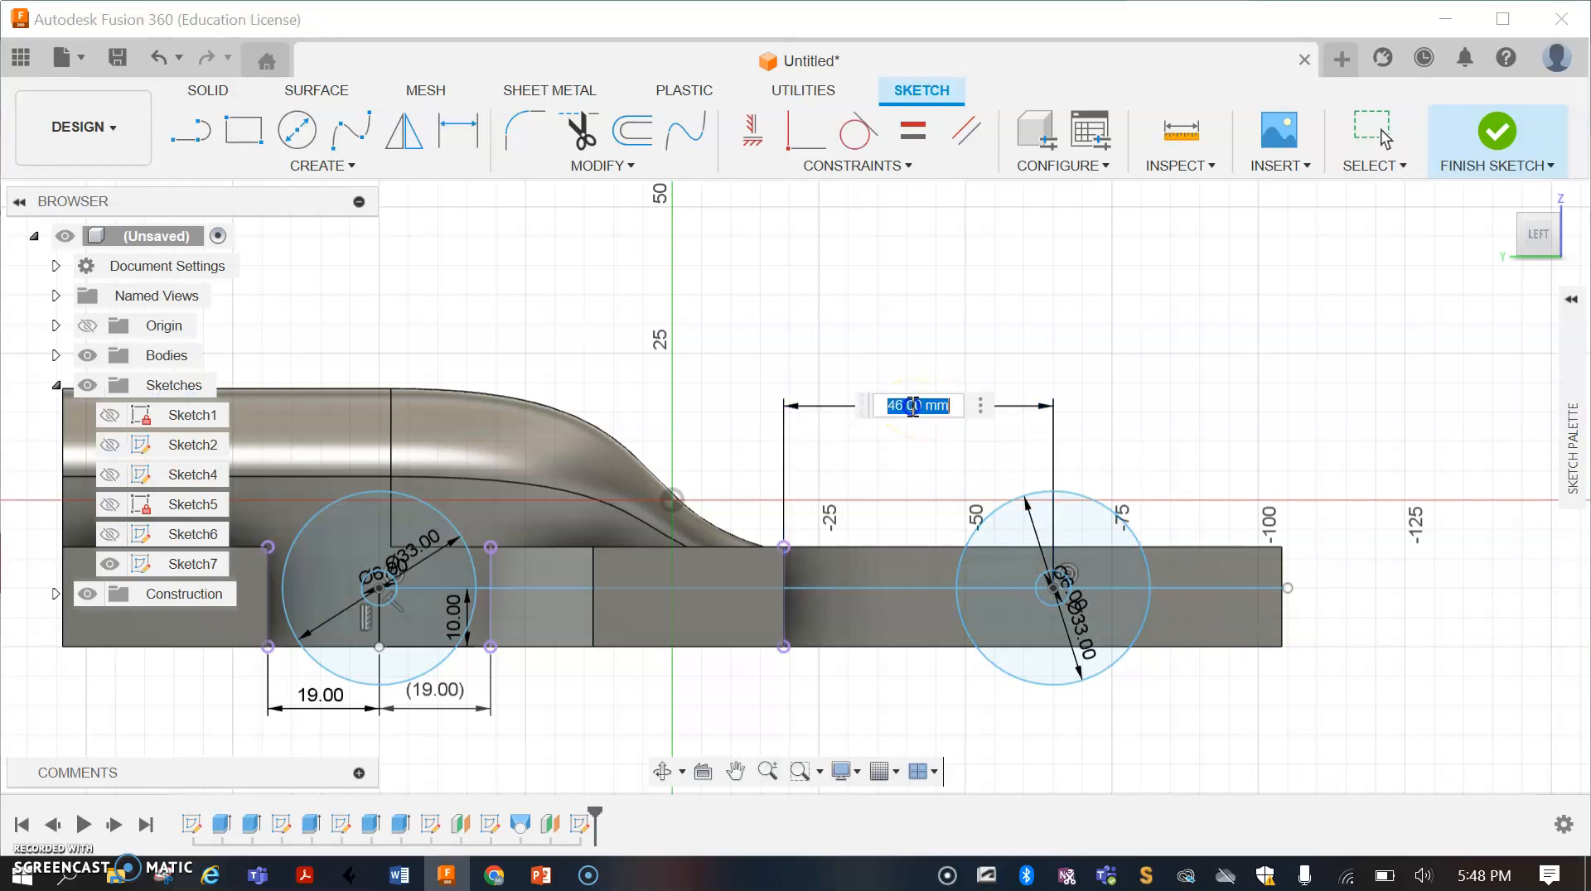
key("BackSpace")
type("38")
key("Return")
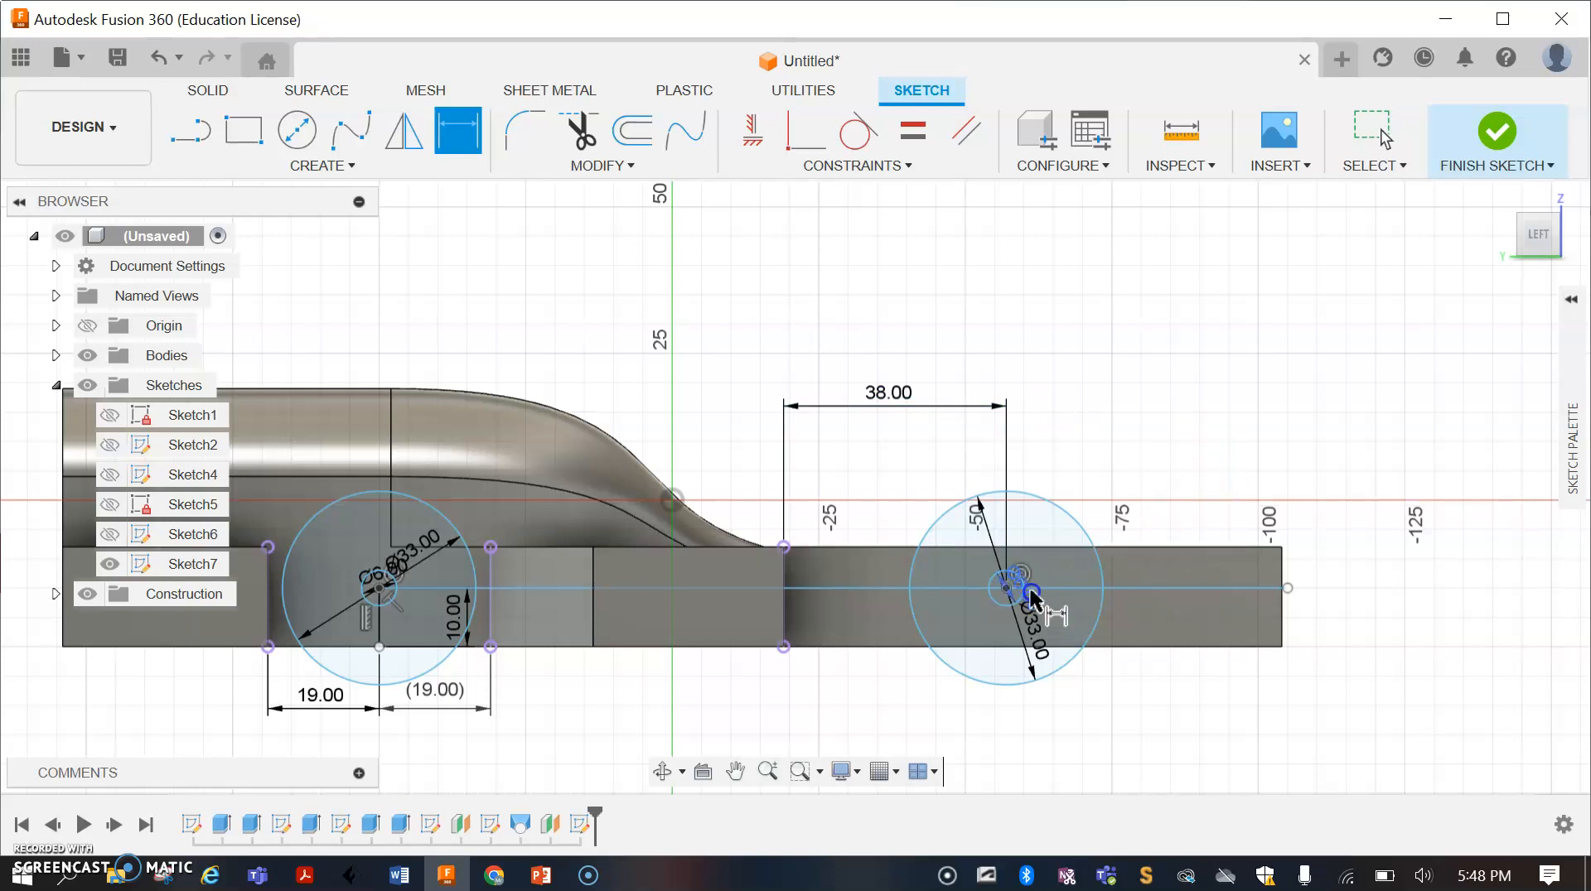
left_click(846, 589)
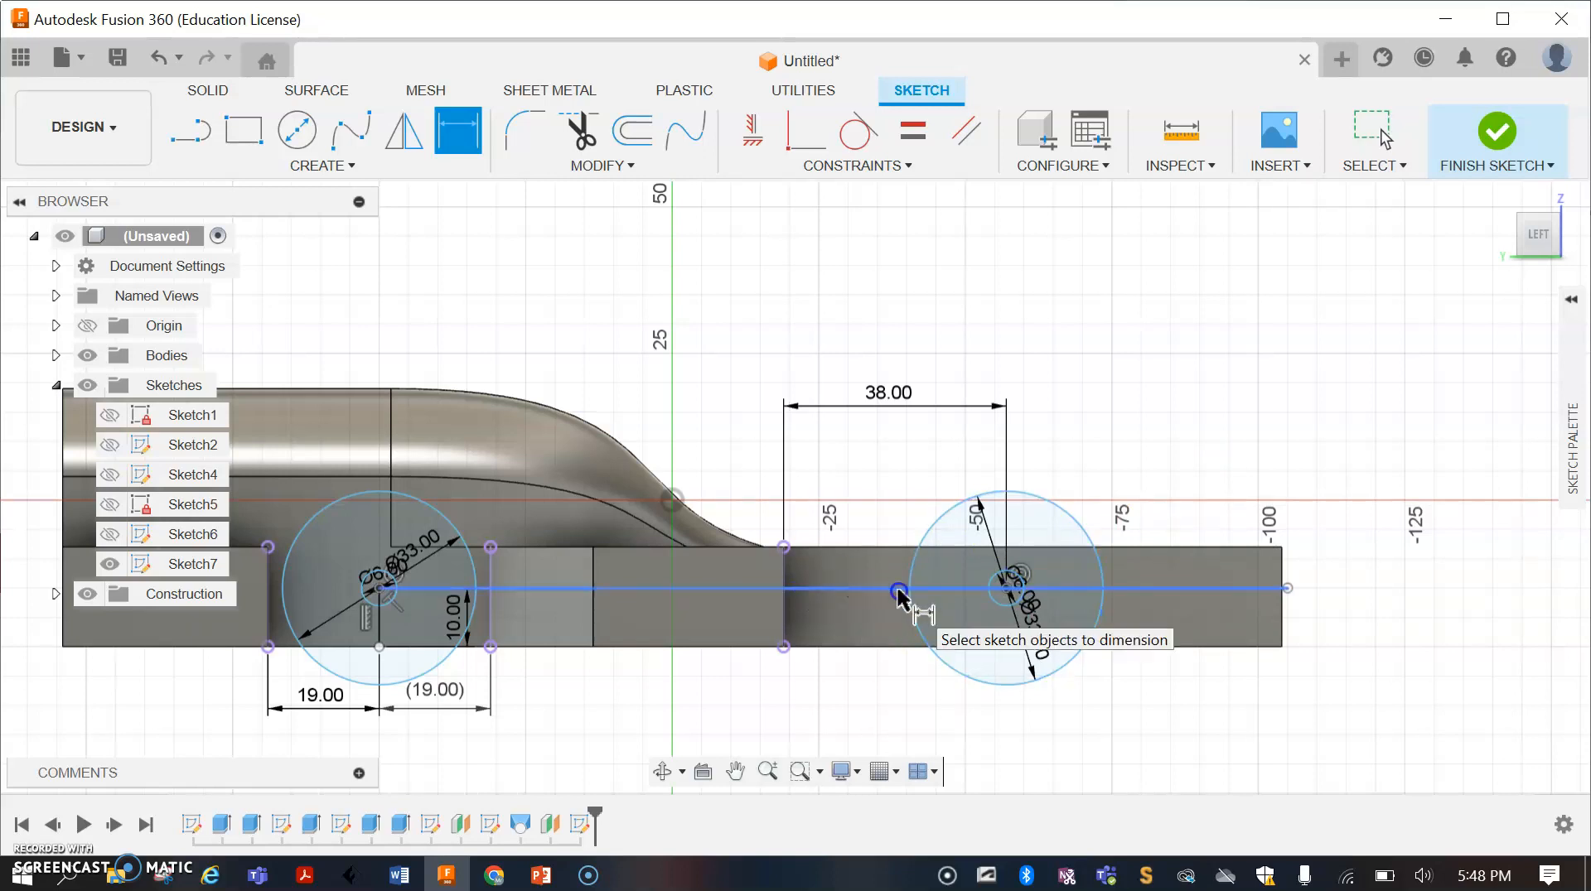
left_click(898, 591)
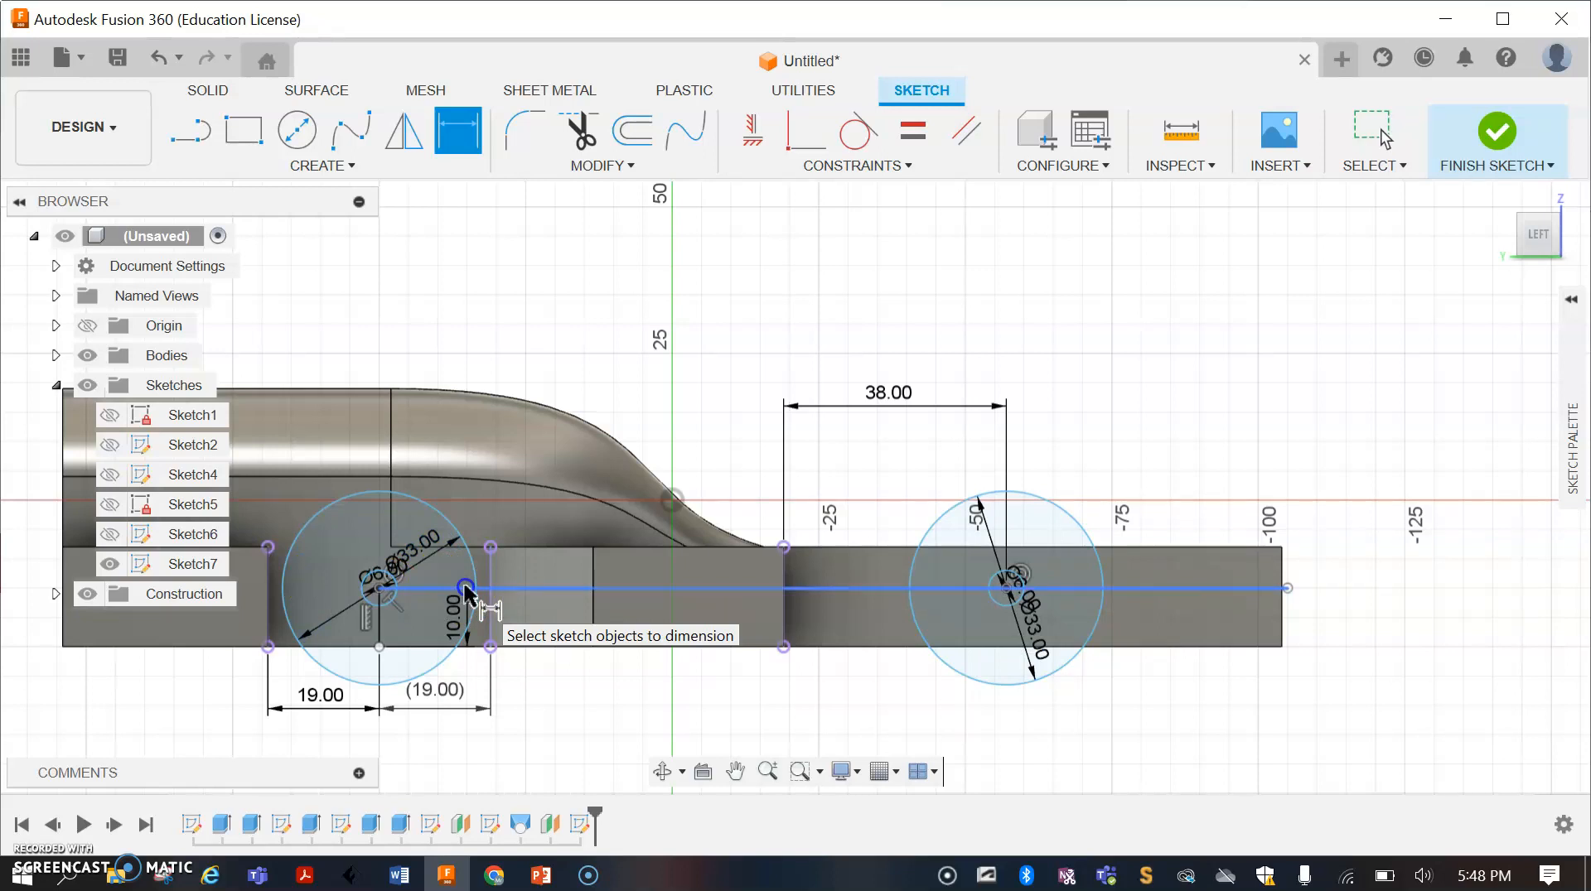
scroll(721, 594, "down", 2)
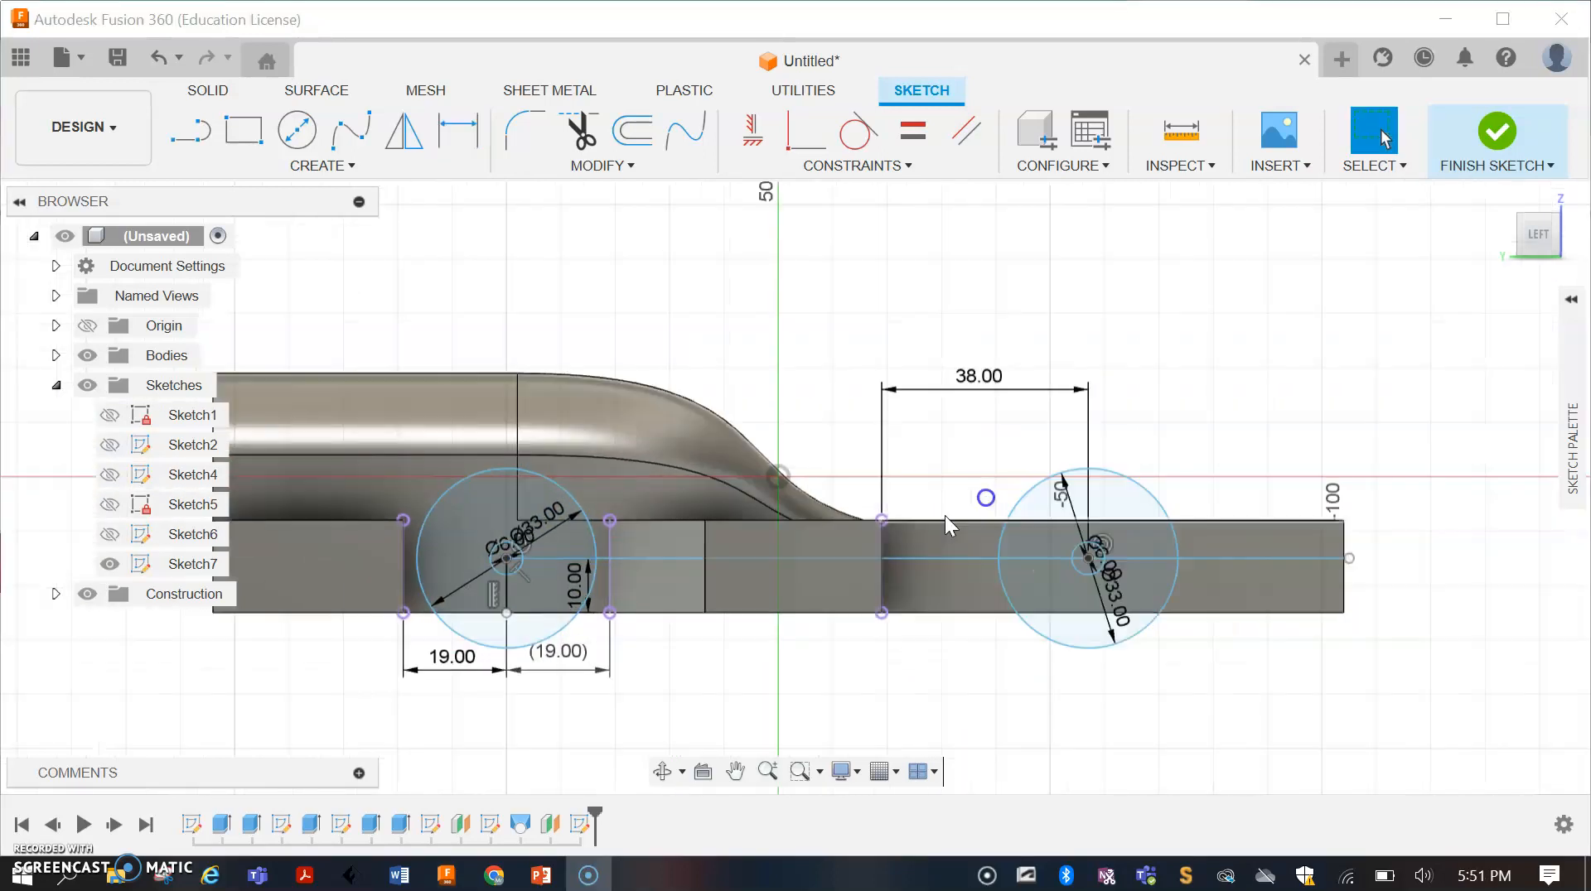
left_click(870, 524)
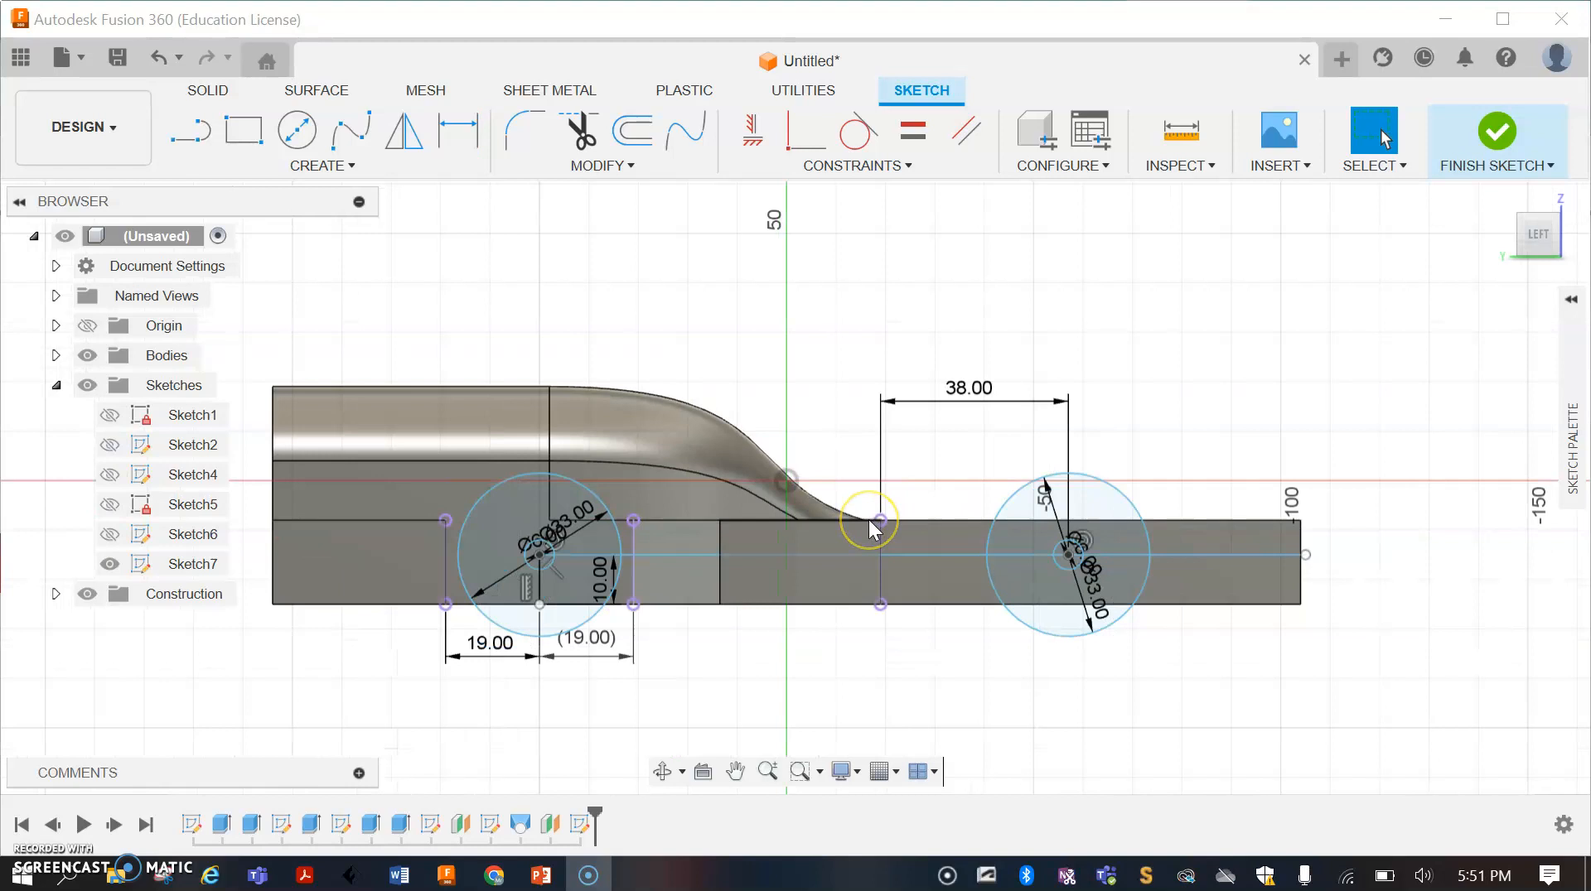
left_click(535, 547)
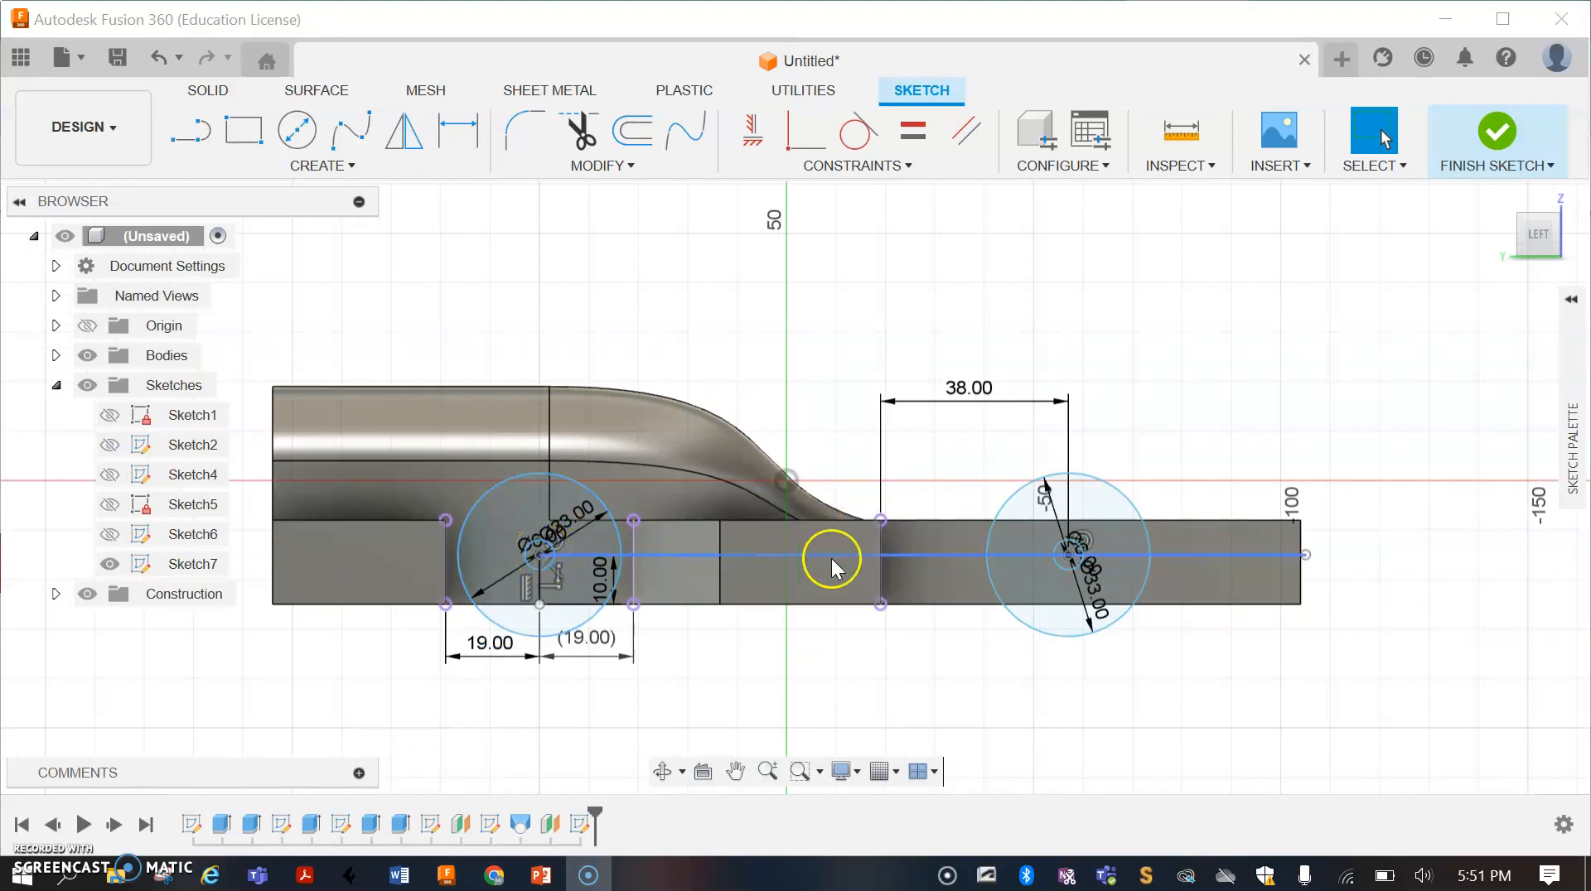
Step: Finish the sketch and extrude both halves of each 6 mm axle circle 60 mm through the body
left_click(1498, 135)
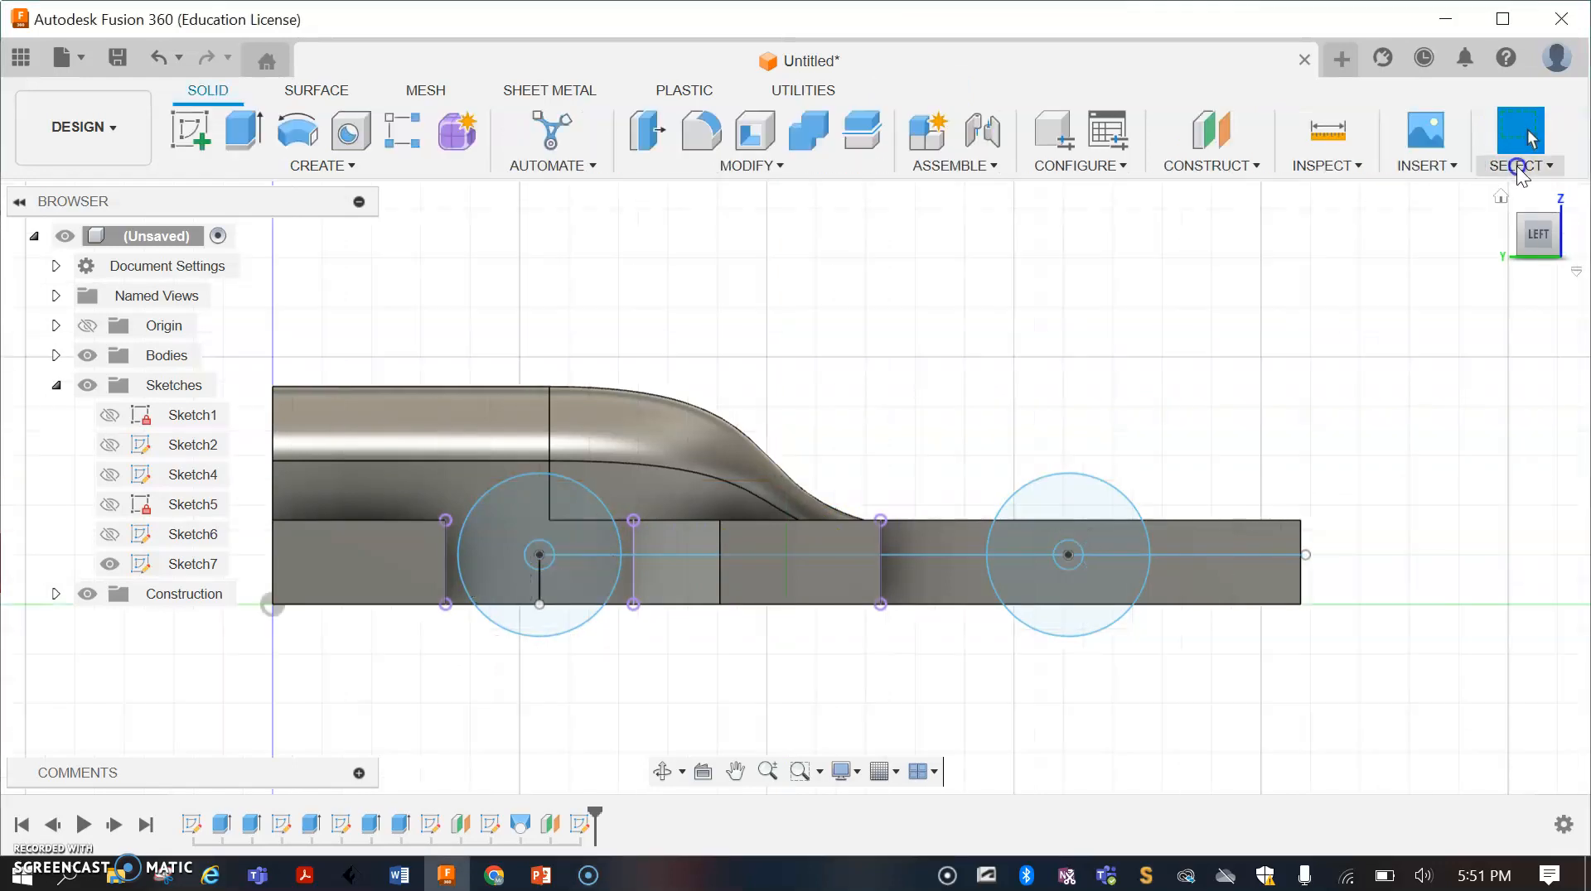
left_click(1556, 222)
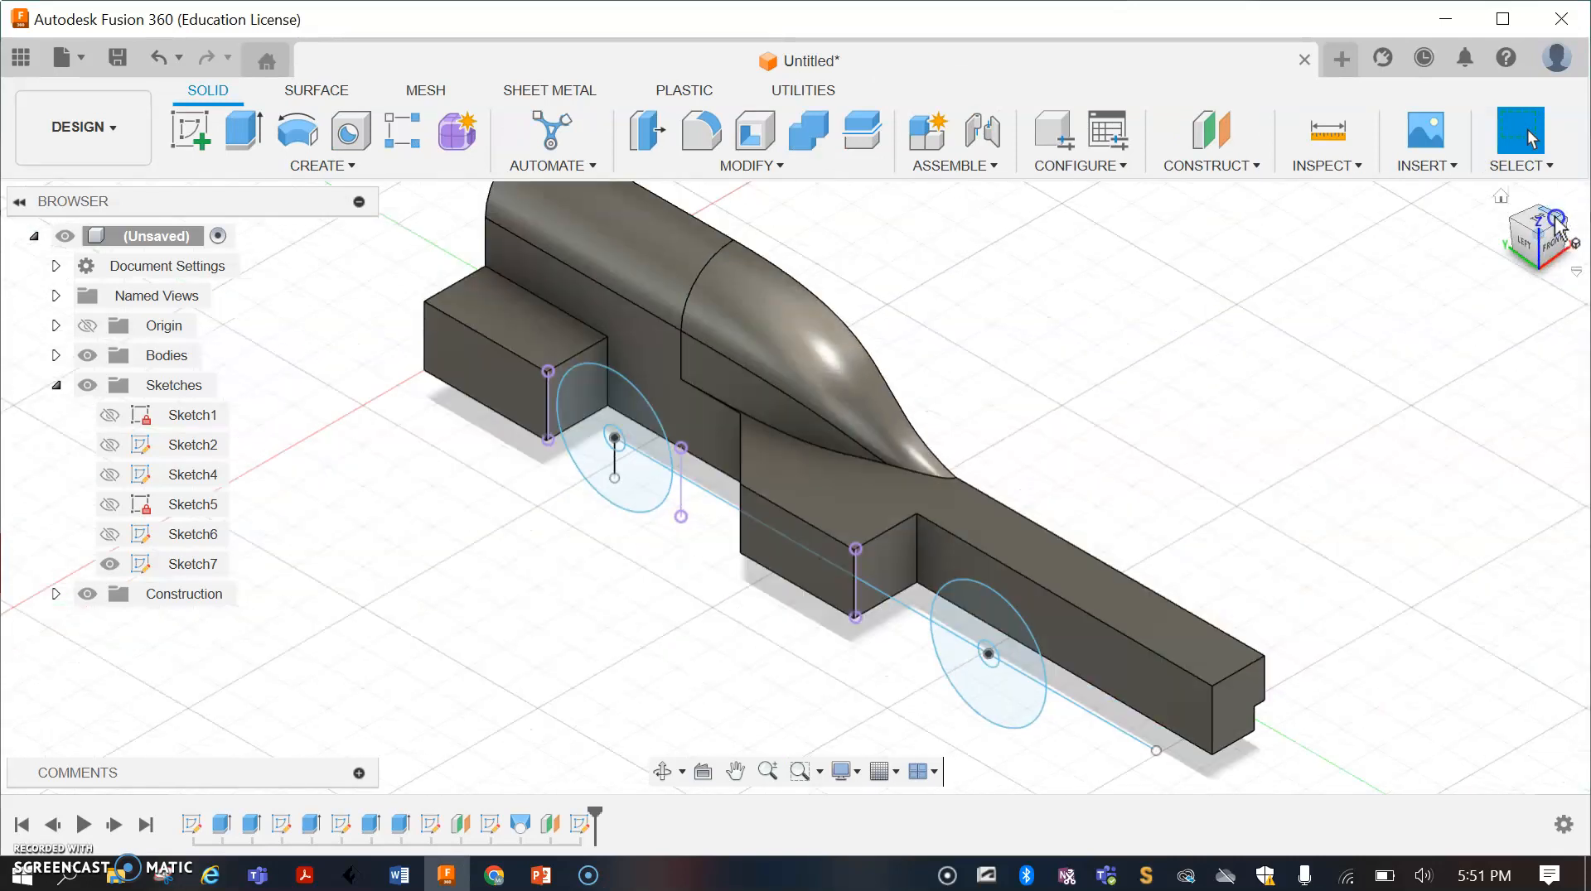
left_click(237, 136)
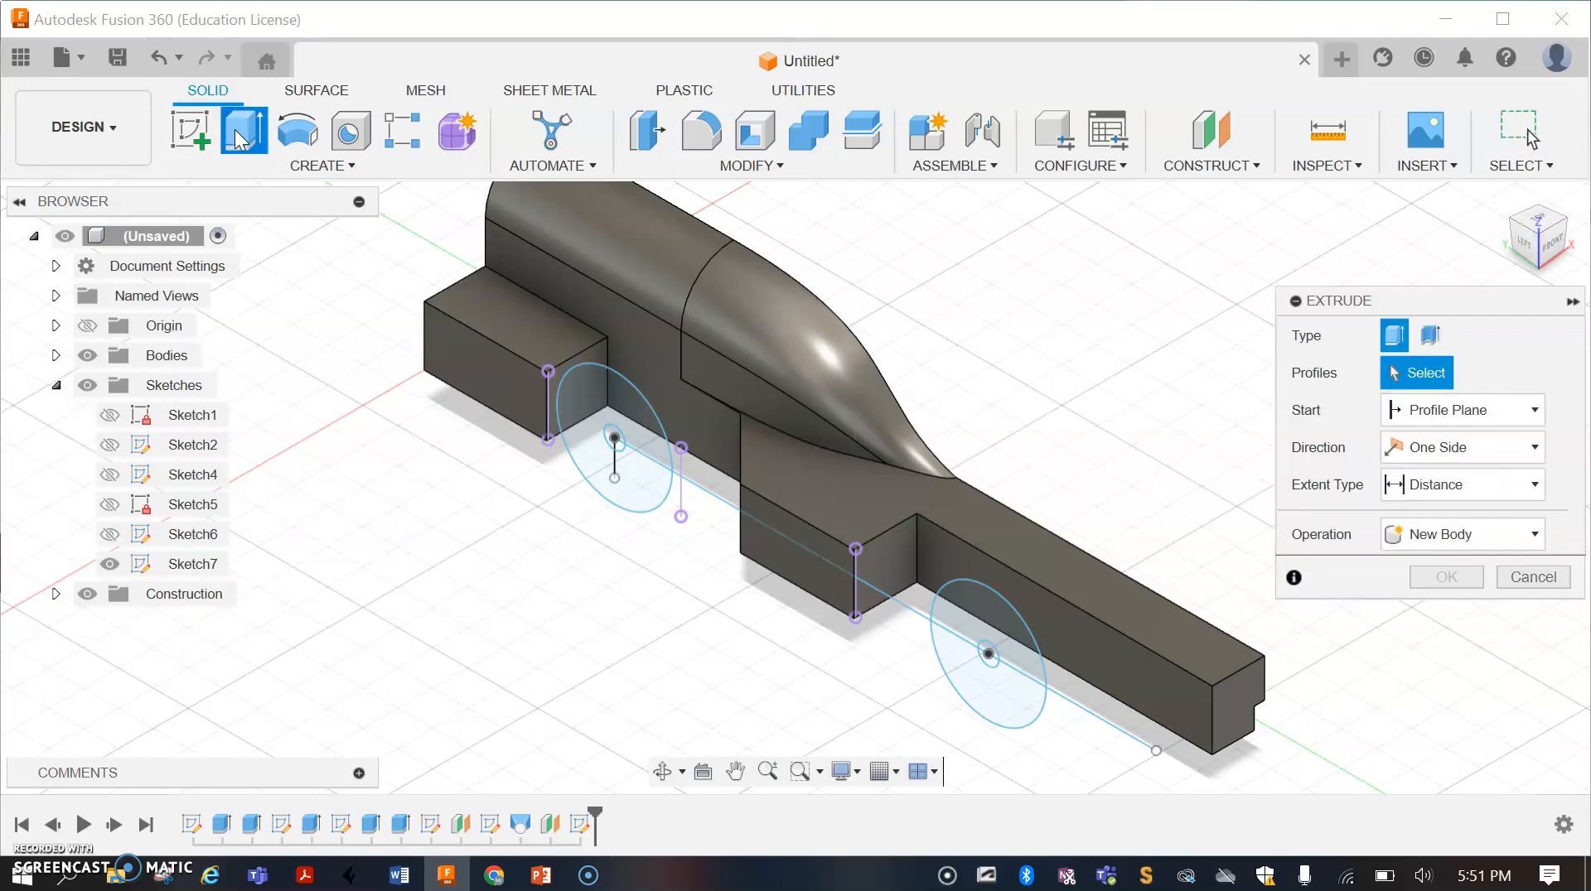
left_click(615, 439)
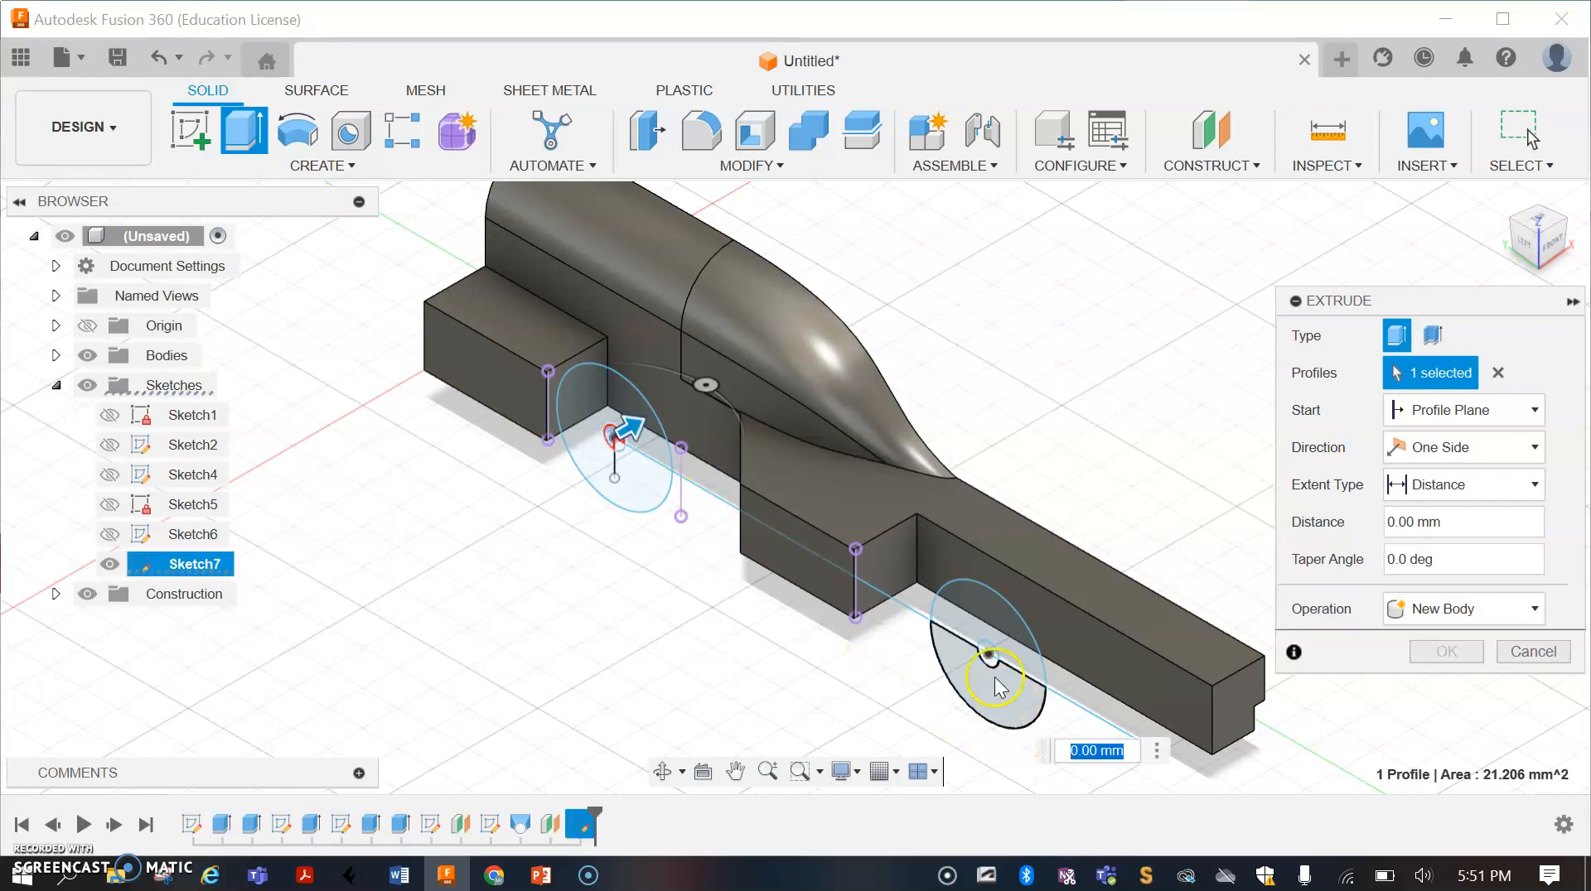
scroll(994, 660, "up", 5)
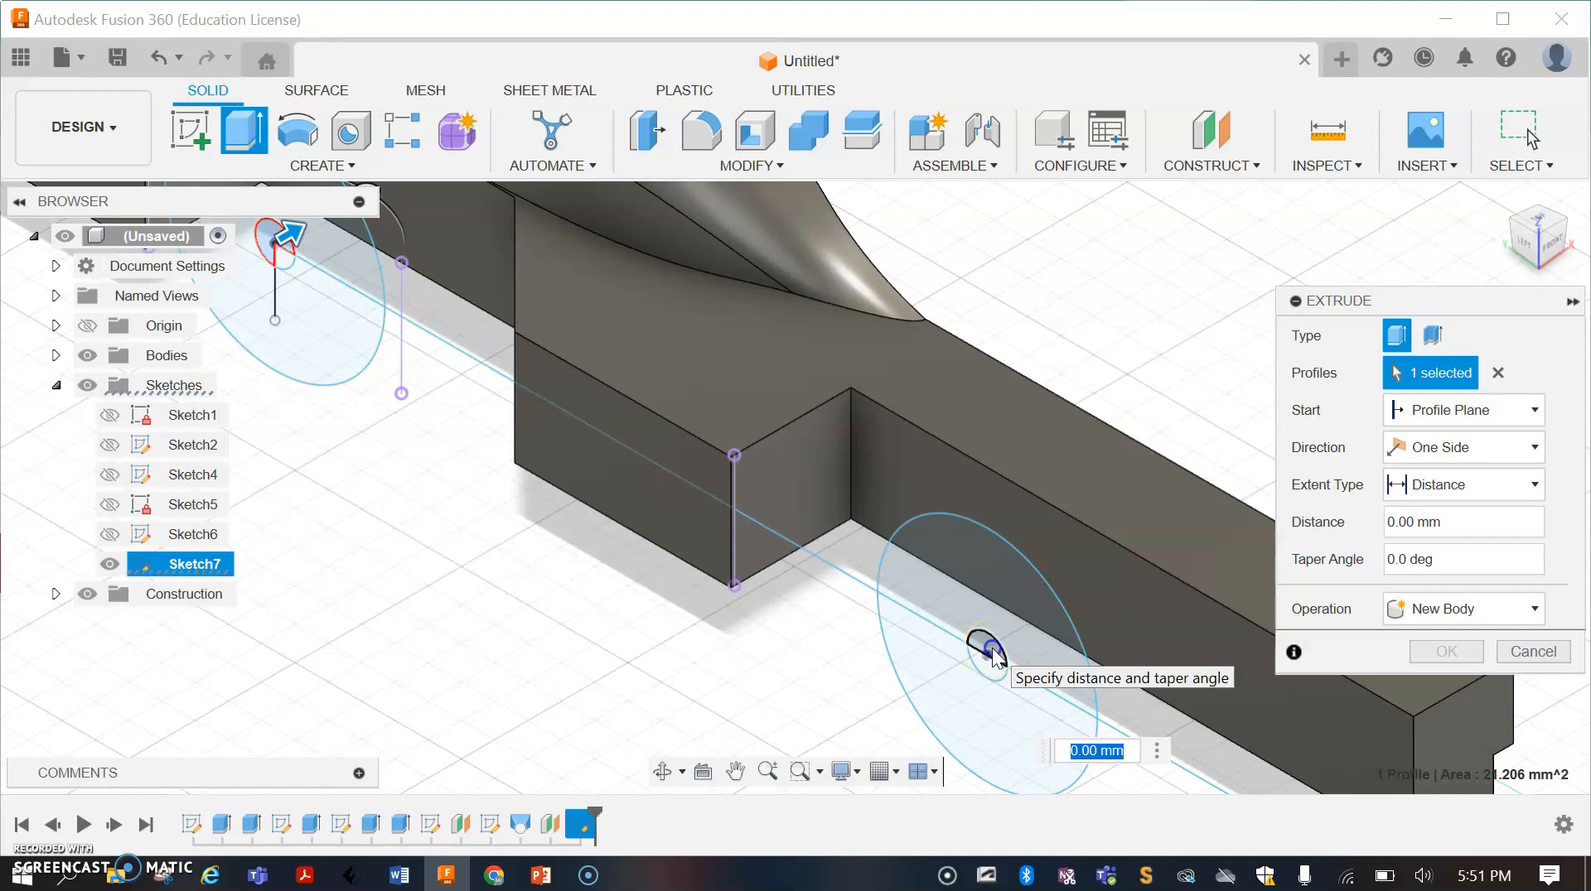
left_click(994, 652)
left_click(993, 673)
left_click(335, 342)
left_click(285, 261)
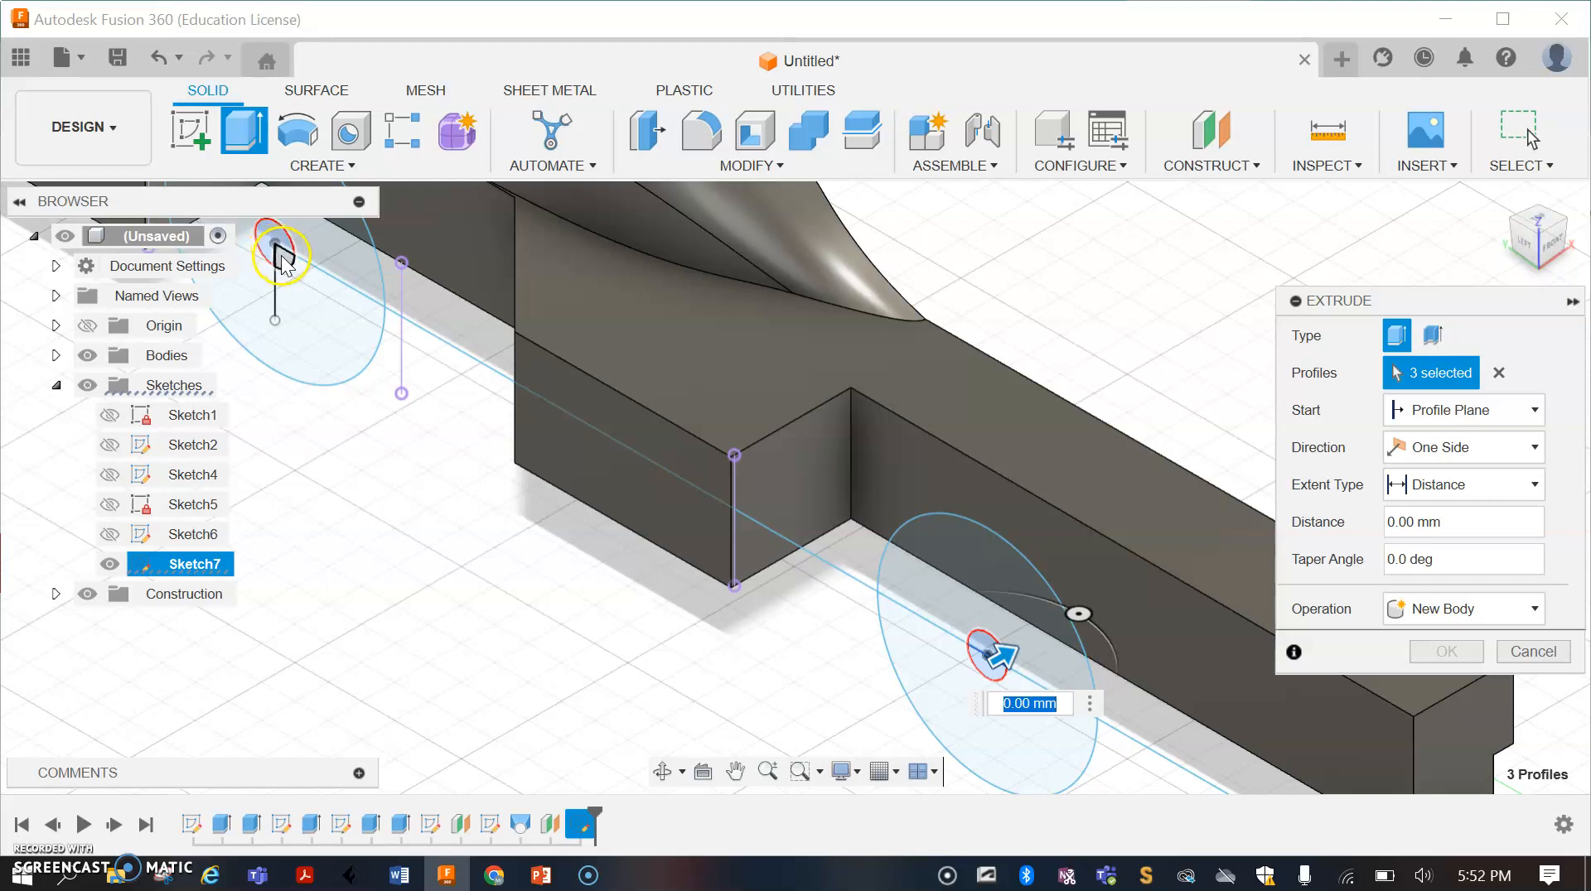
left_click(282, 264)
scroll(461, 415, "down", 3)
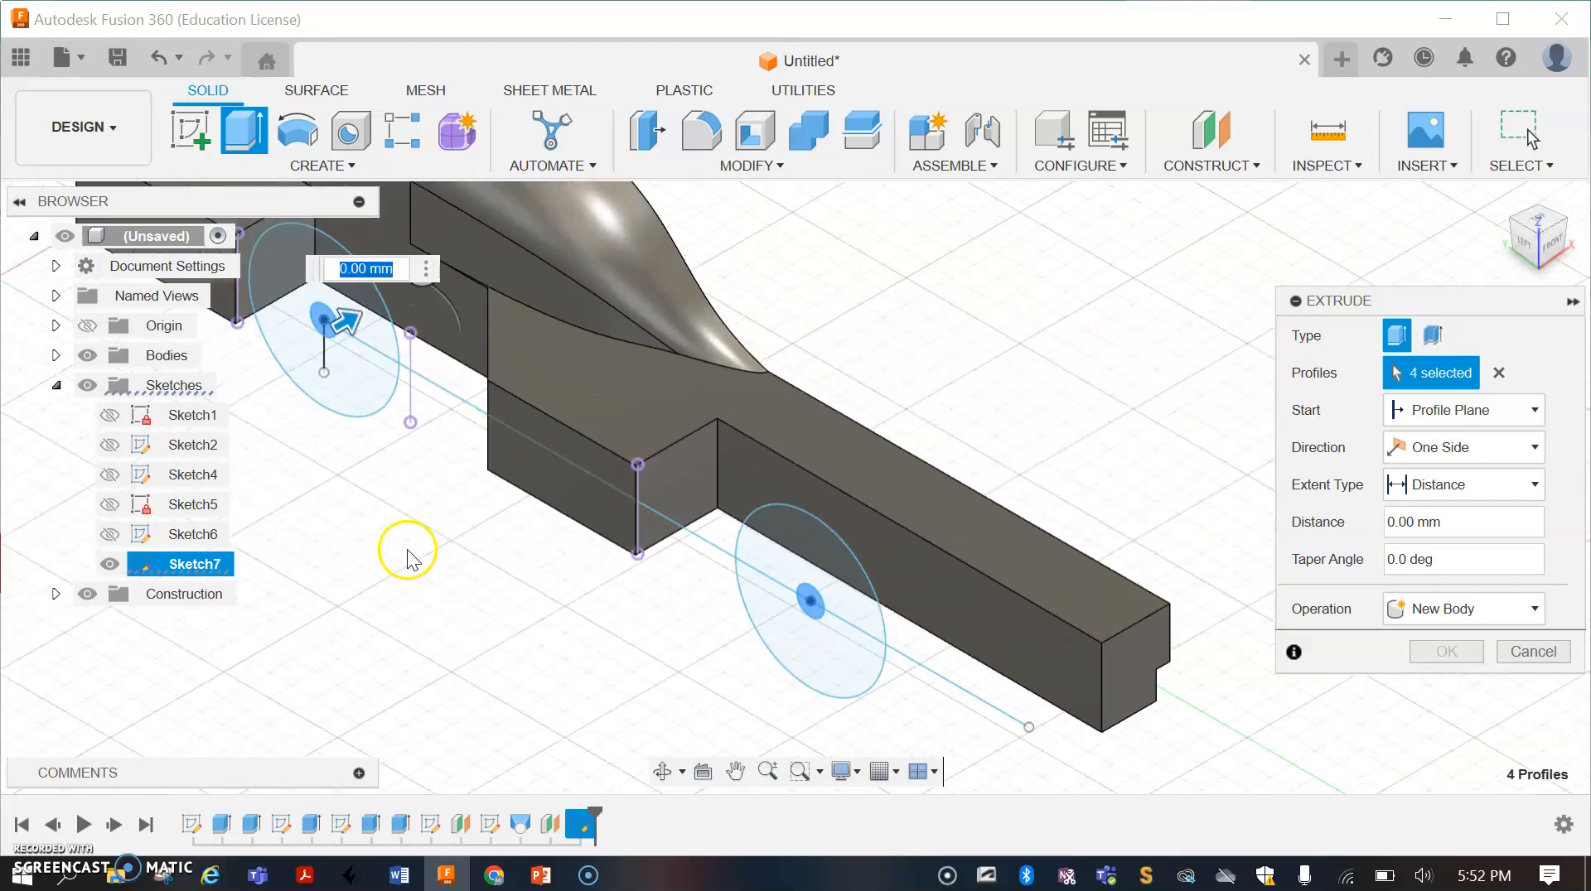
scroll(645, 648, "down", 3)
left_click_drag(427, 395, 640, 309)
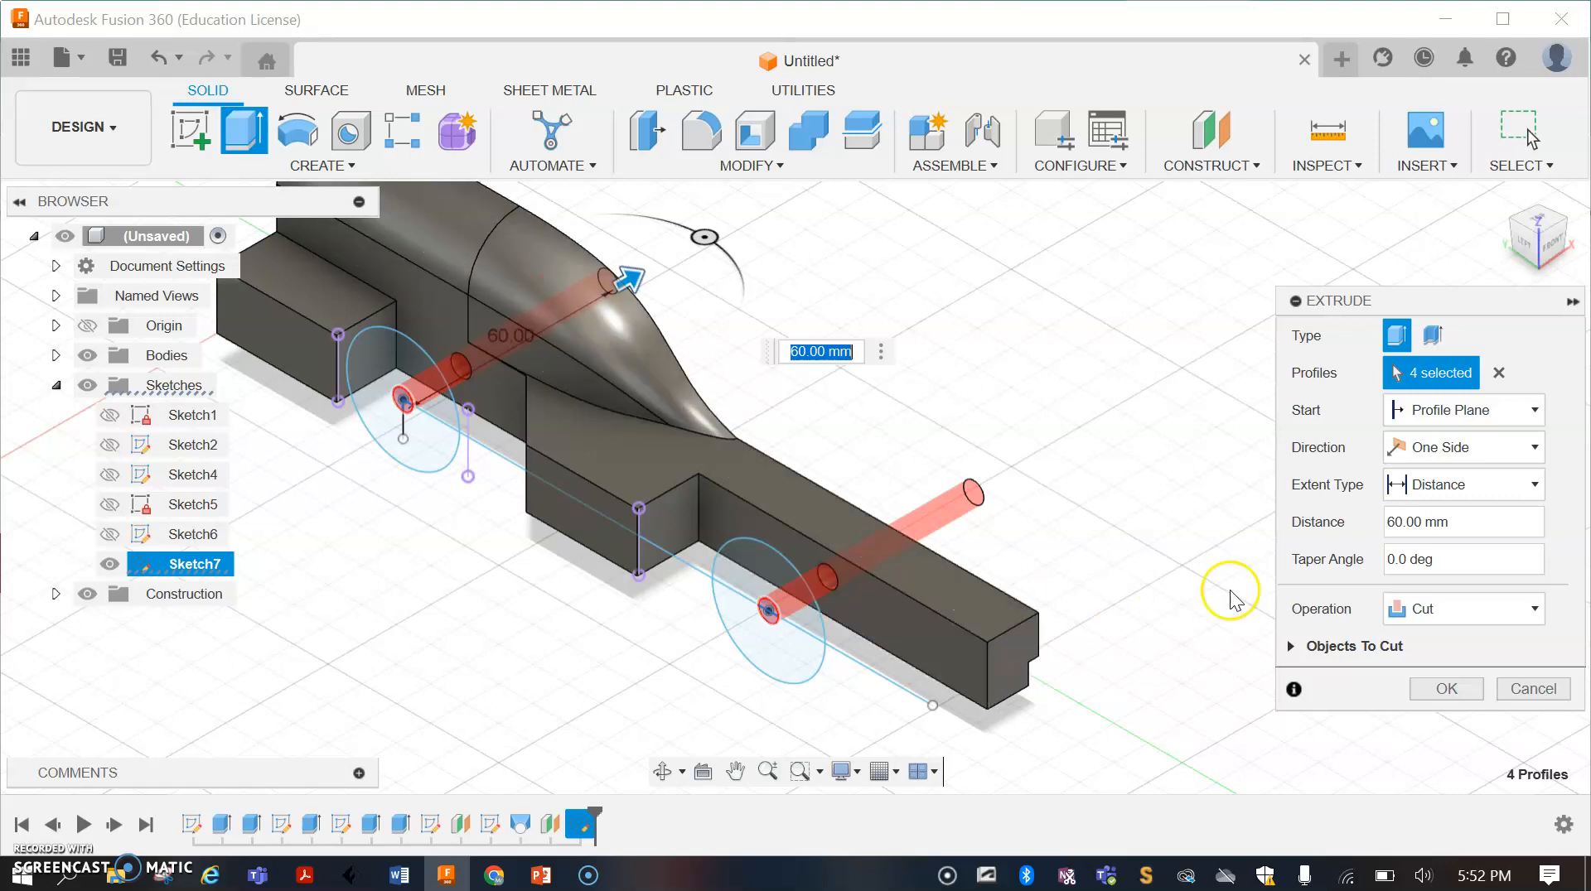
Step: Set the extrusion's extent to All and complete it as a cut to make the two axle holes
left_click(1483, 486)
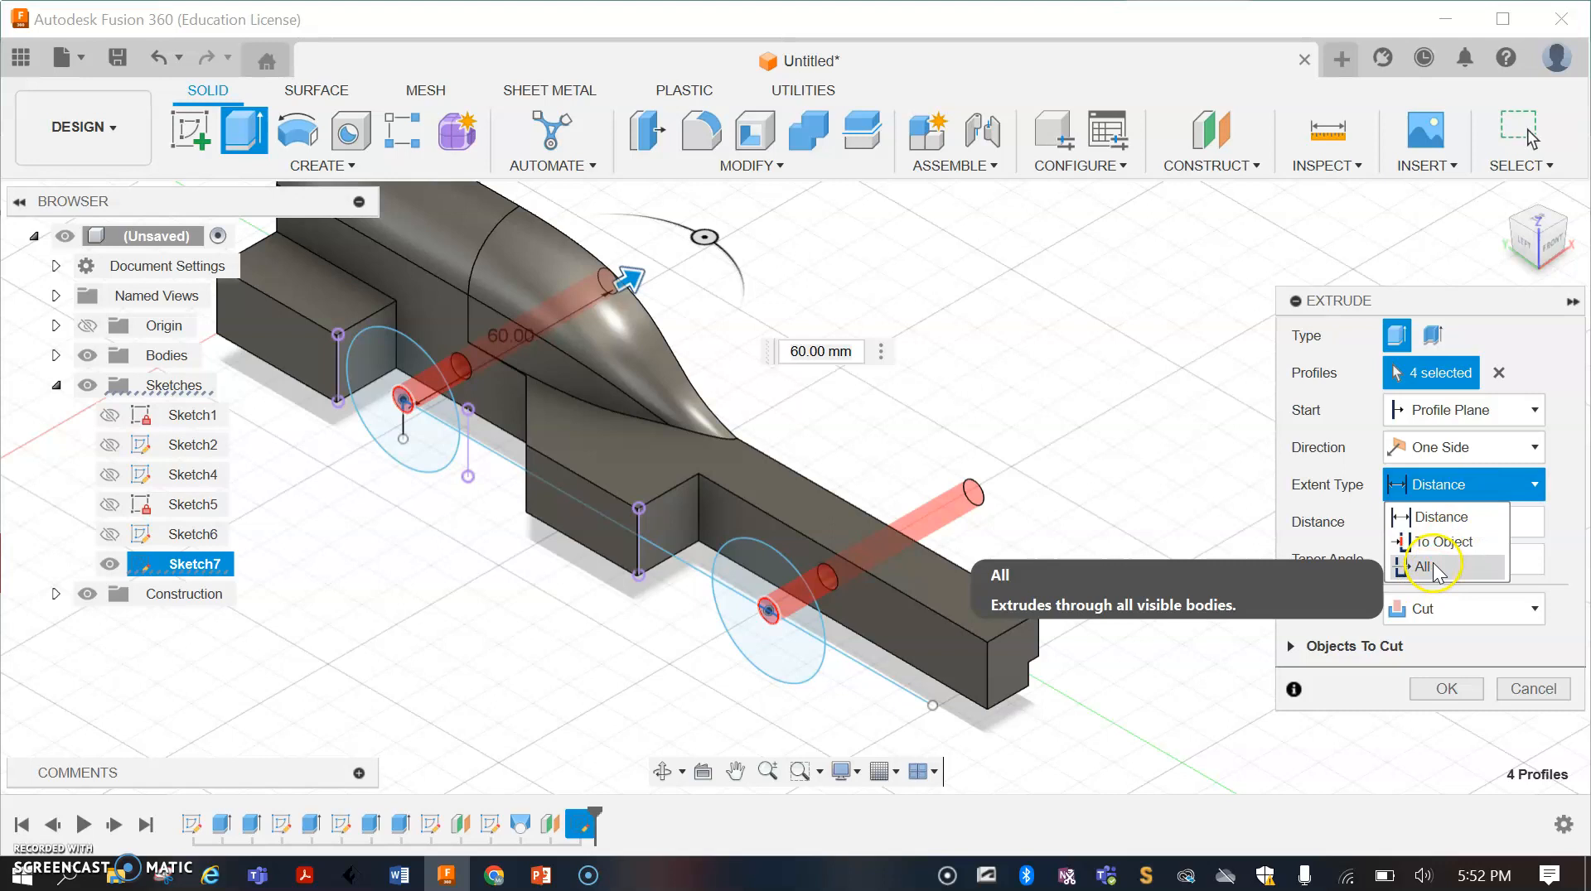
left_click(1437, 566)
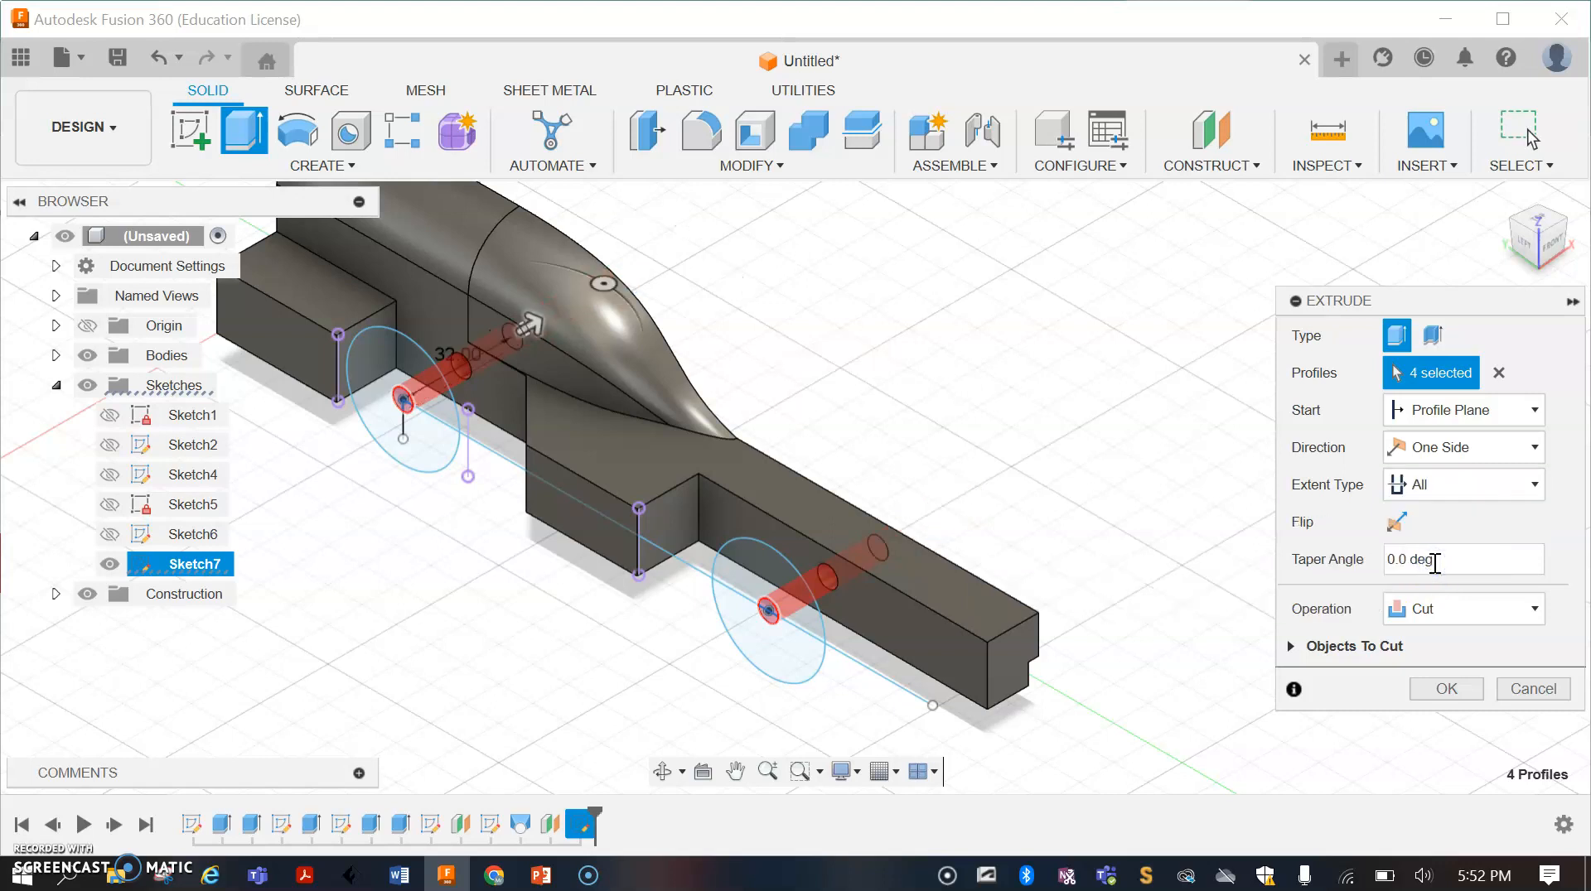
left_click(1393, 607)
left_click(1446, 693)
scroll(1375, 654, "down", 2)
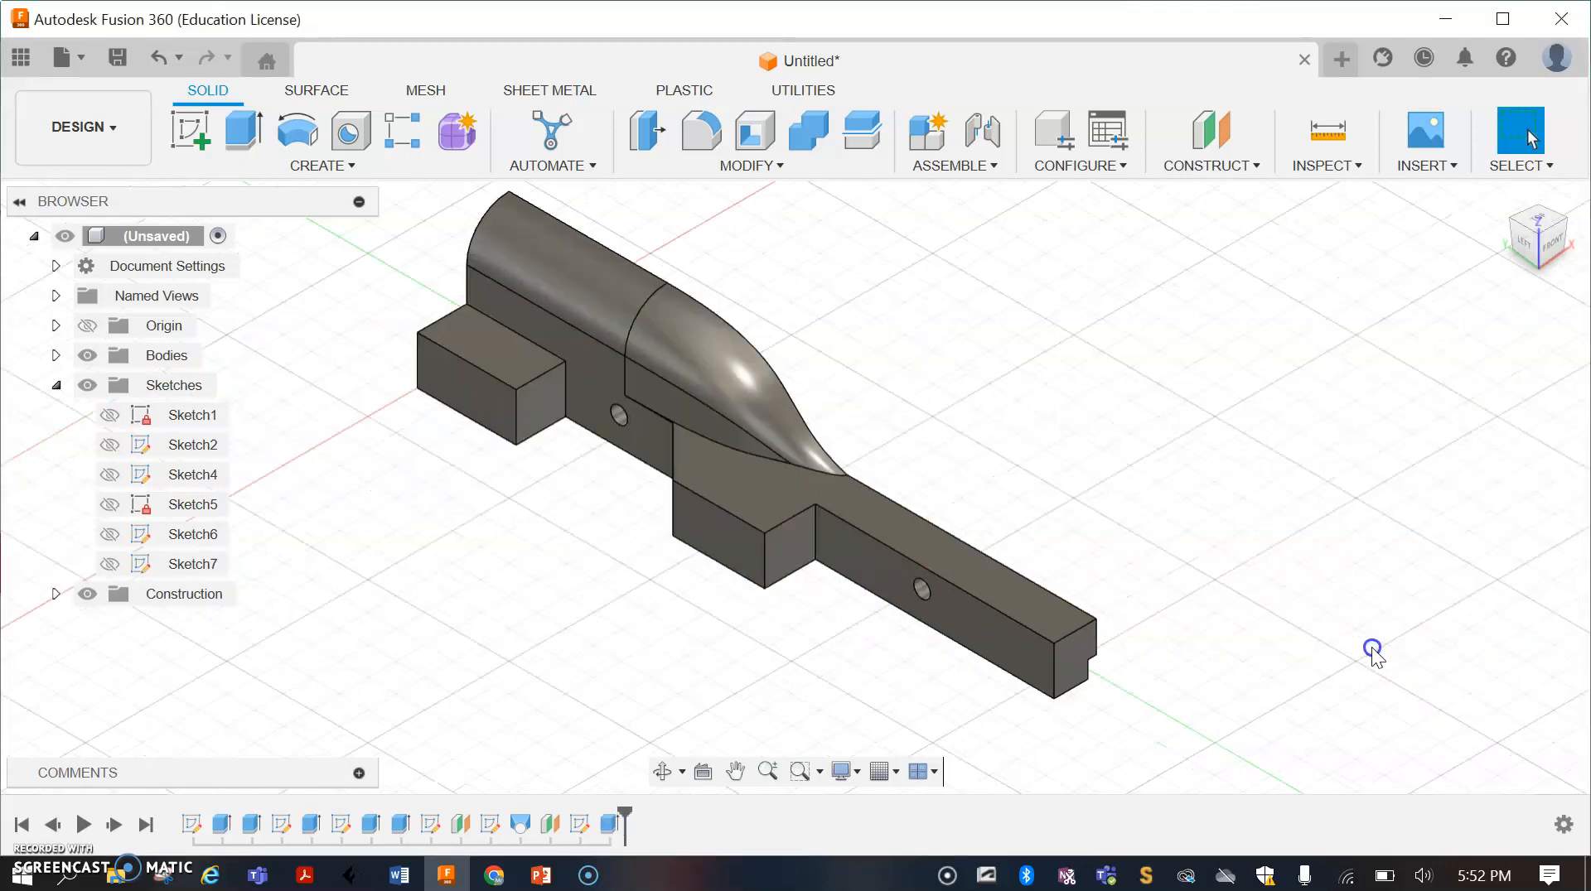
scroll(1371, 649, "down", 1)
scroll(882, 449, "up", 1)
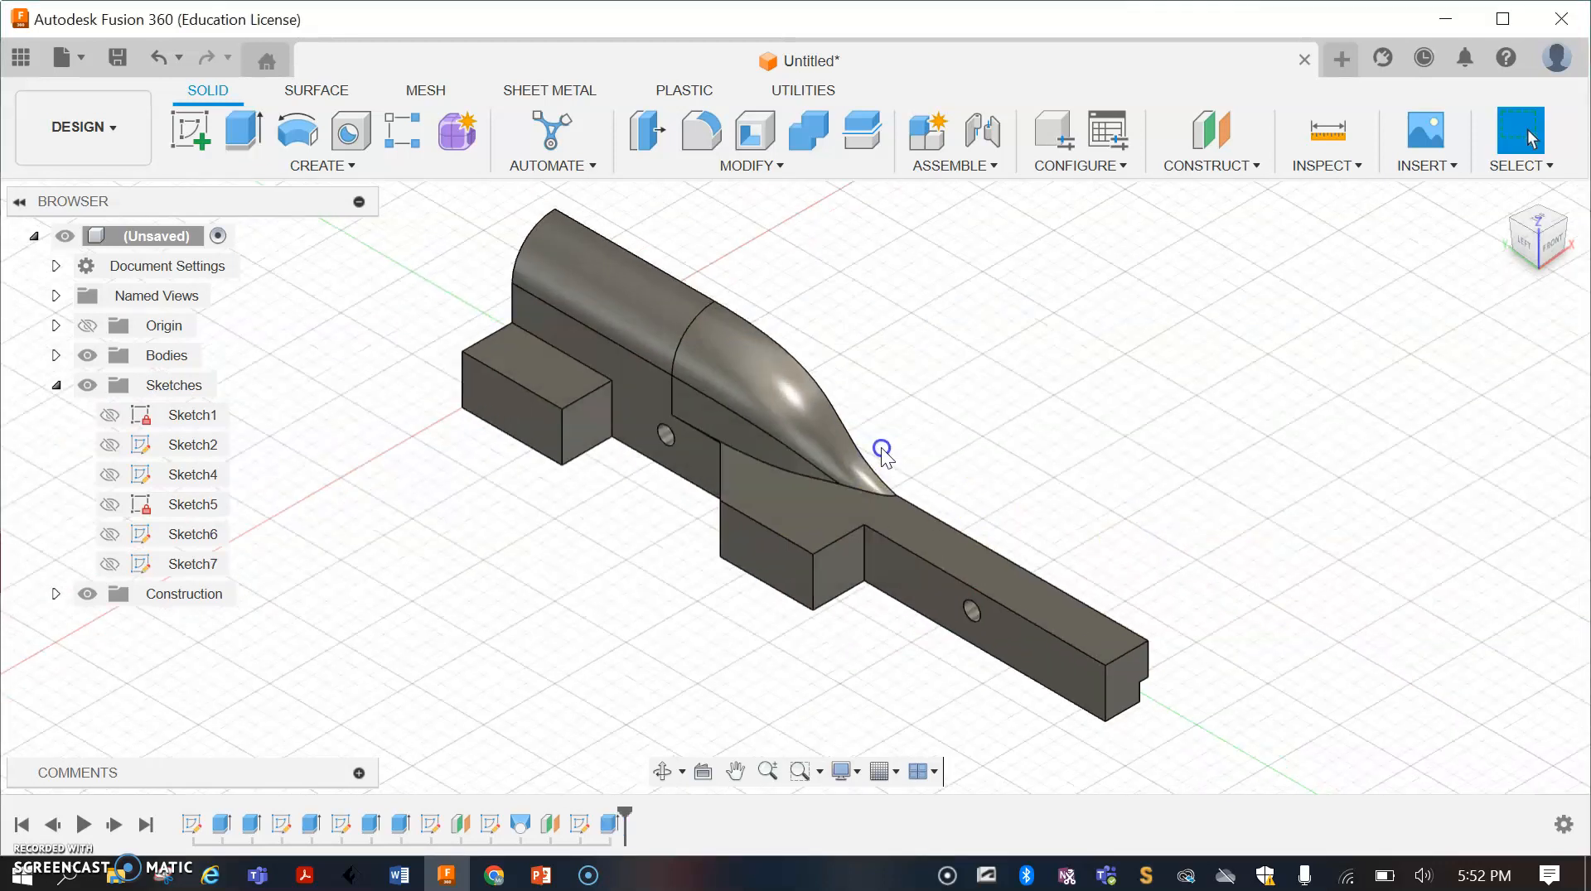